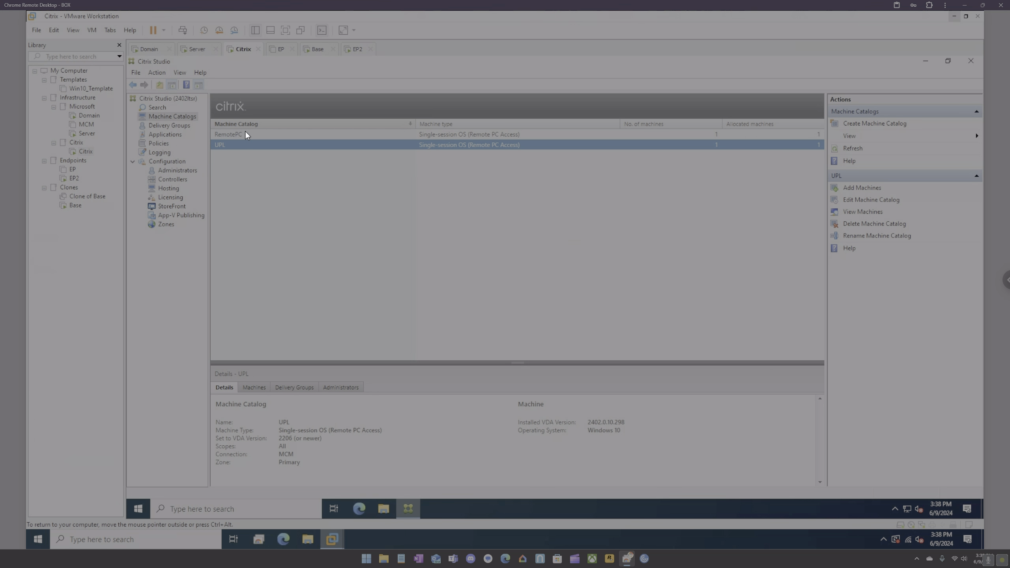
Switch to the EP2 virtual machine, unlock it and sign in to the admin account with its password
click(359, 49)
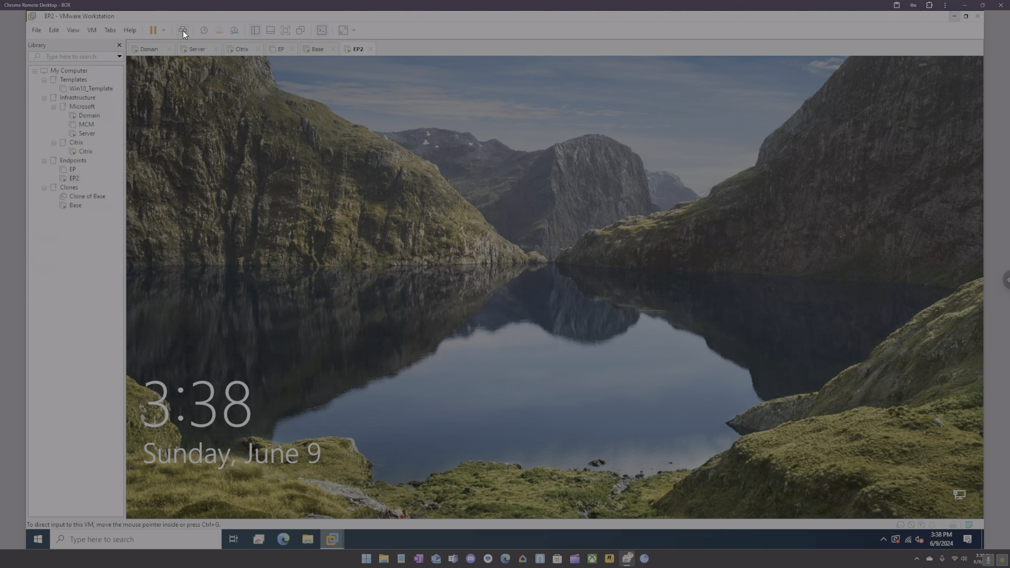
click(183, 30)
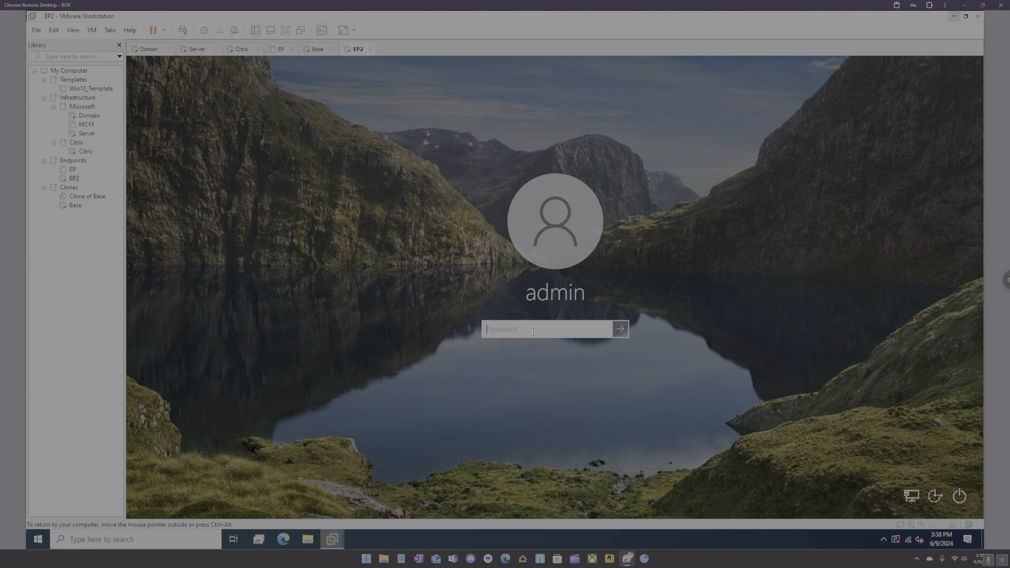
text(••••••••••)
key(Return)
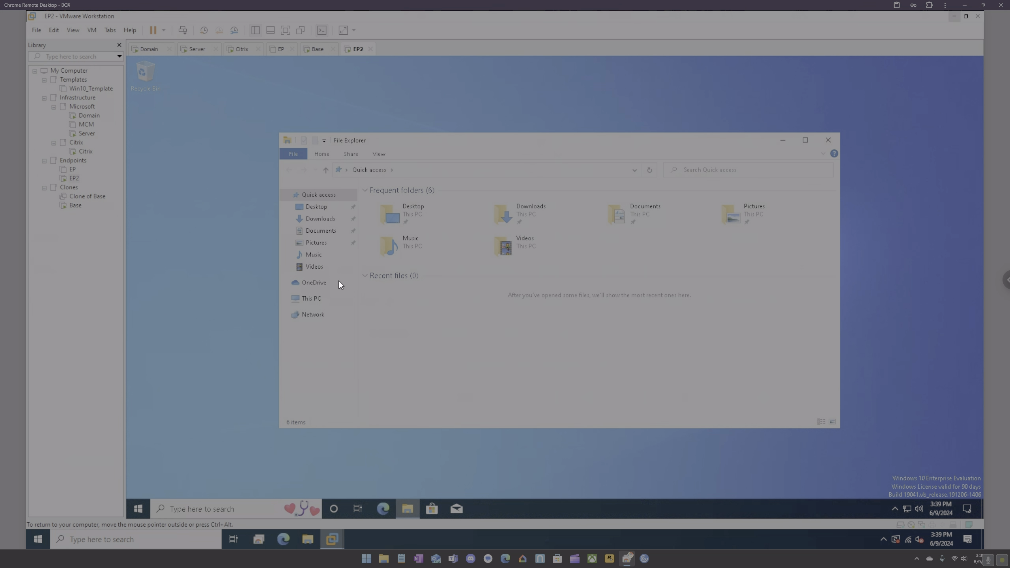
Try to reach the network locations \\box and \\client from File Explorer inside EP2
click(454, 168)
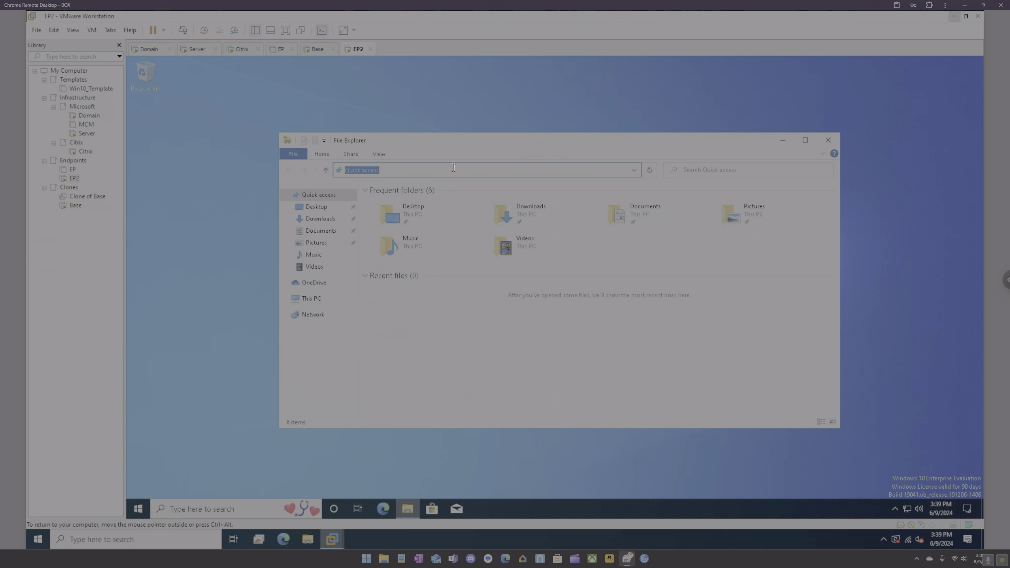
text(\\box)
key(Return)
text(\\server)
key(BackSpace)
key(BackSpace)
key(BackSpace)
key(BackSpace)
key(BackSpace)
key(BackSpace)
text(\\client)
key(ctrl+a)
click(308, 539)
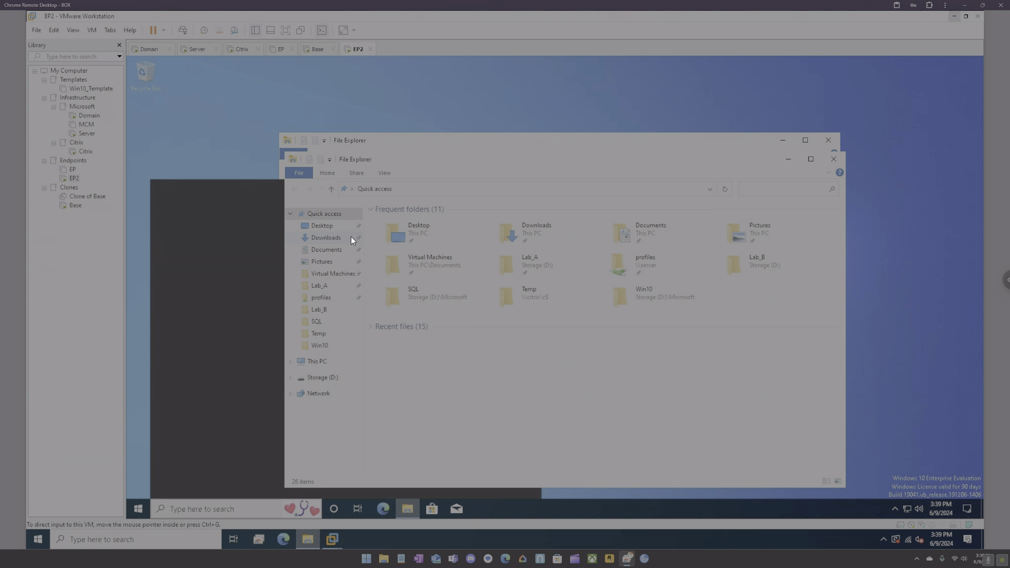
click(440, 189)
click(196, 140)
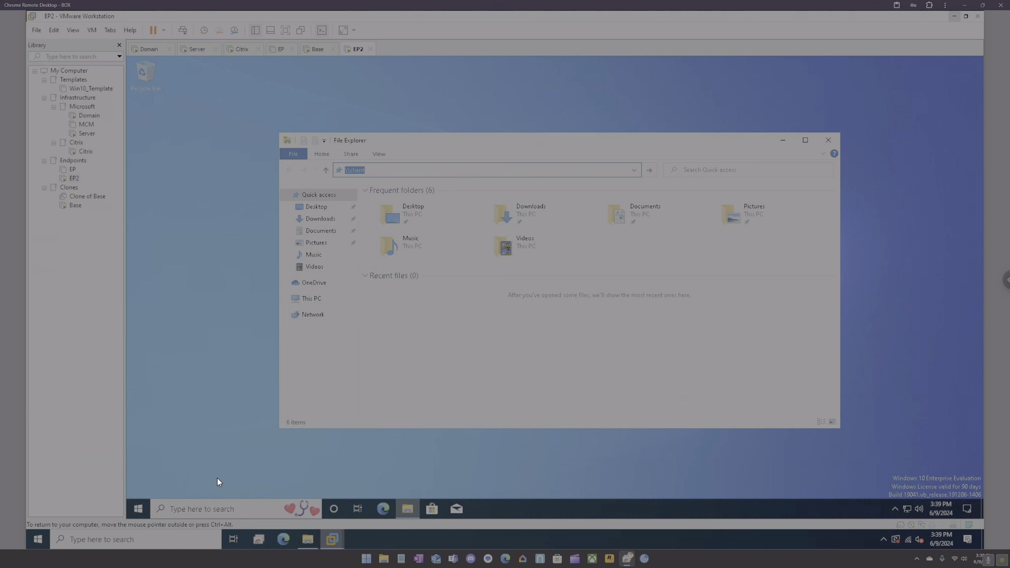
Look up EP2's device name in the About your PC settings, then close Settings
click(219, 506)
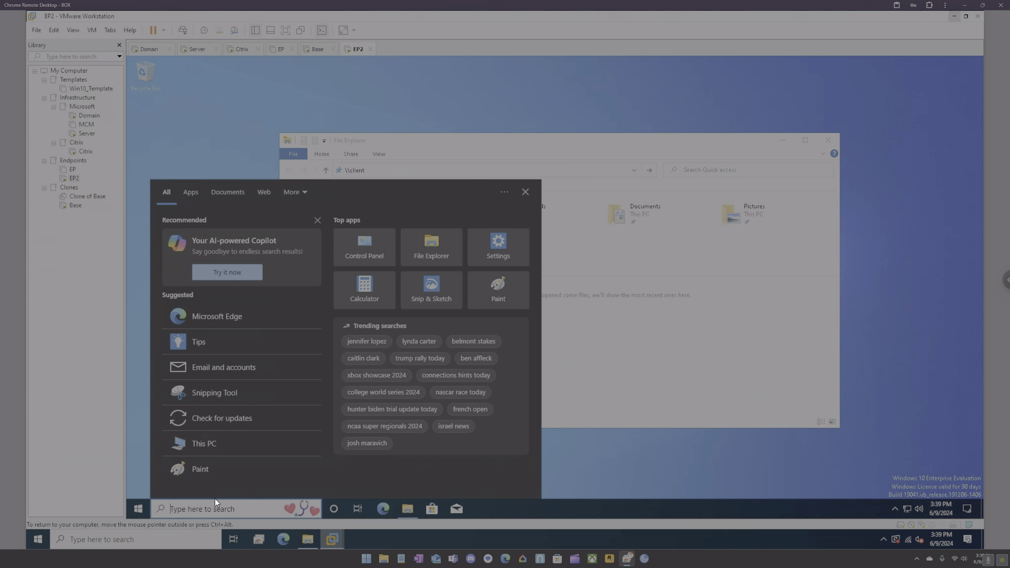
text(about)
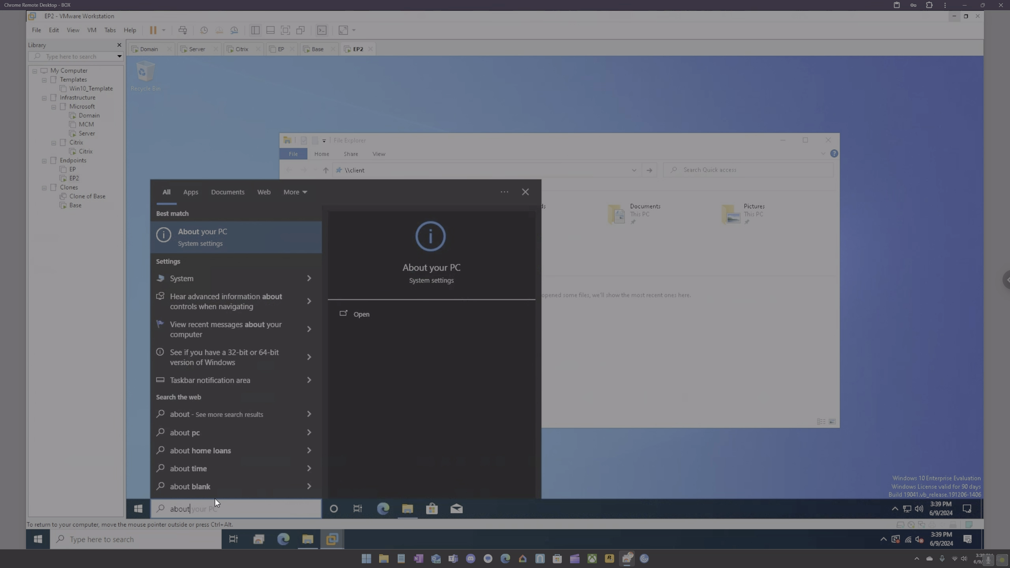
key(Return)
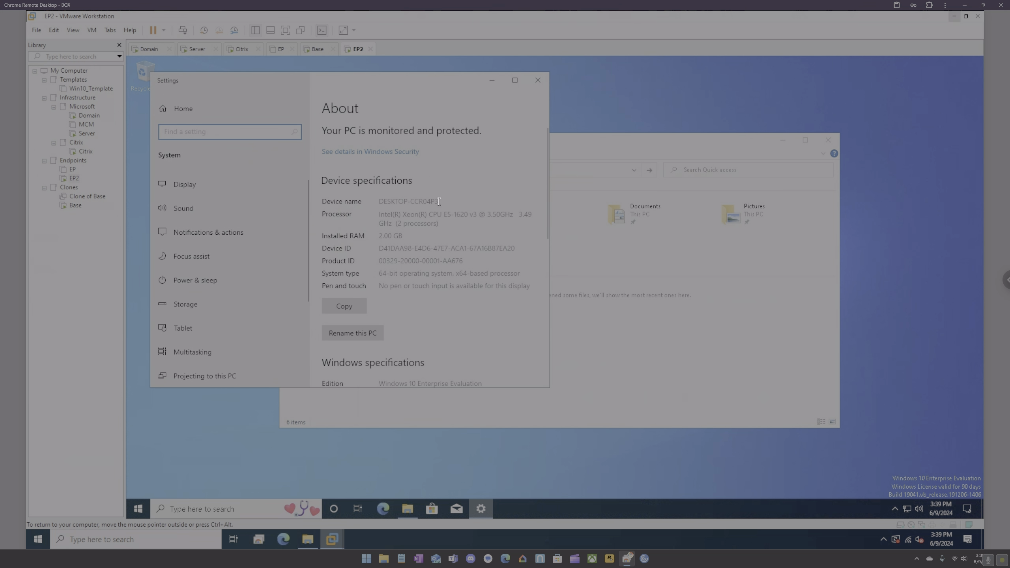
click(539, 79)
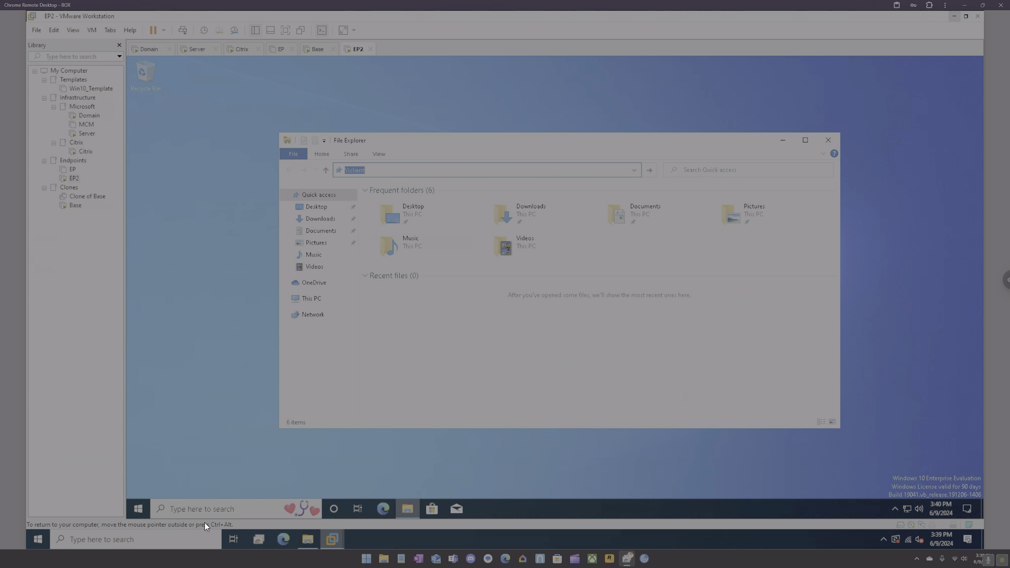
Open a Command Prompt in EP2 and run ipconfig to read the machine's IP address
click(236, 507)
text(d)
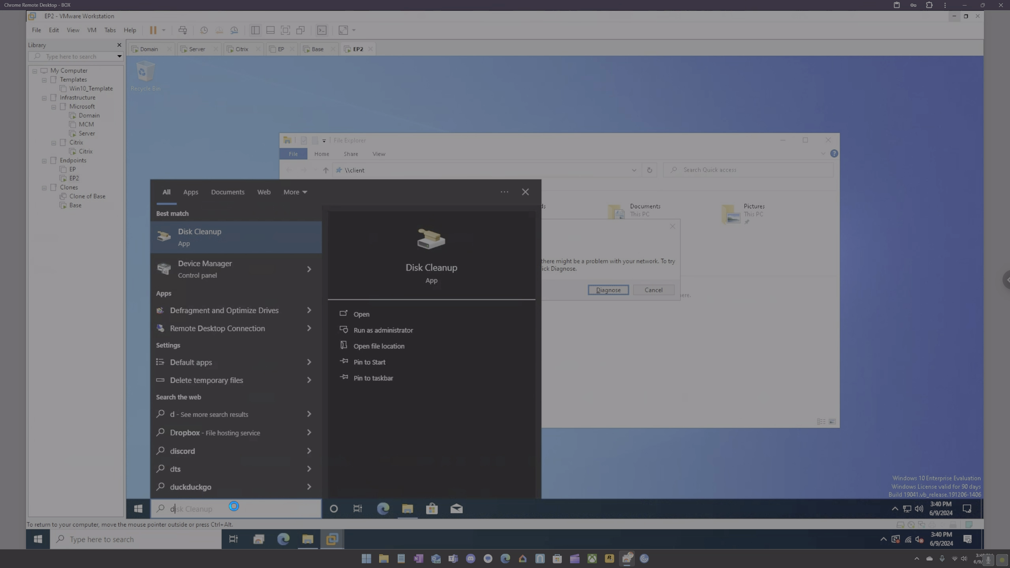
key(BackSpace)
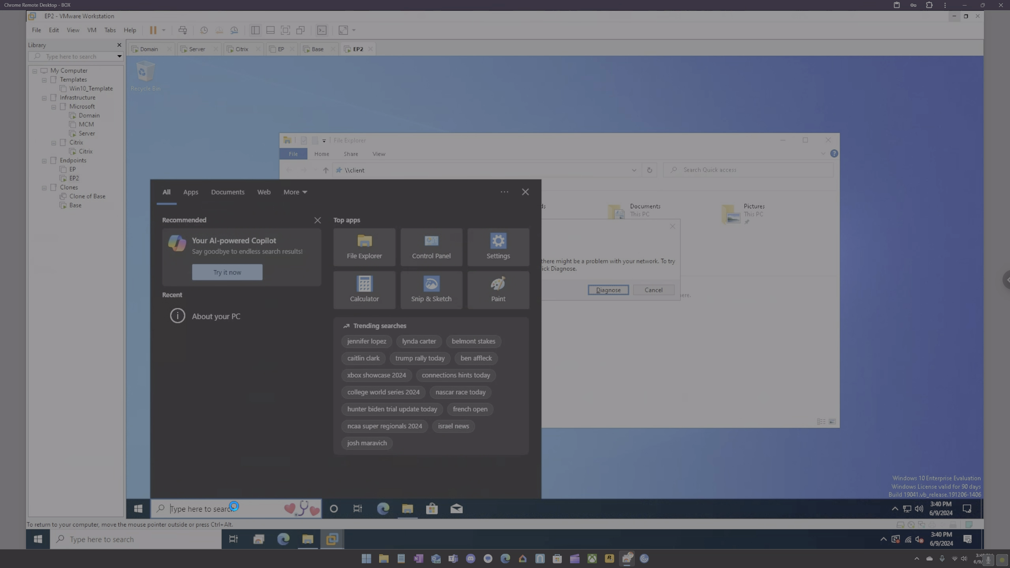
text(cmd)
key(Return)
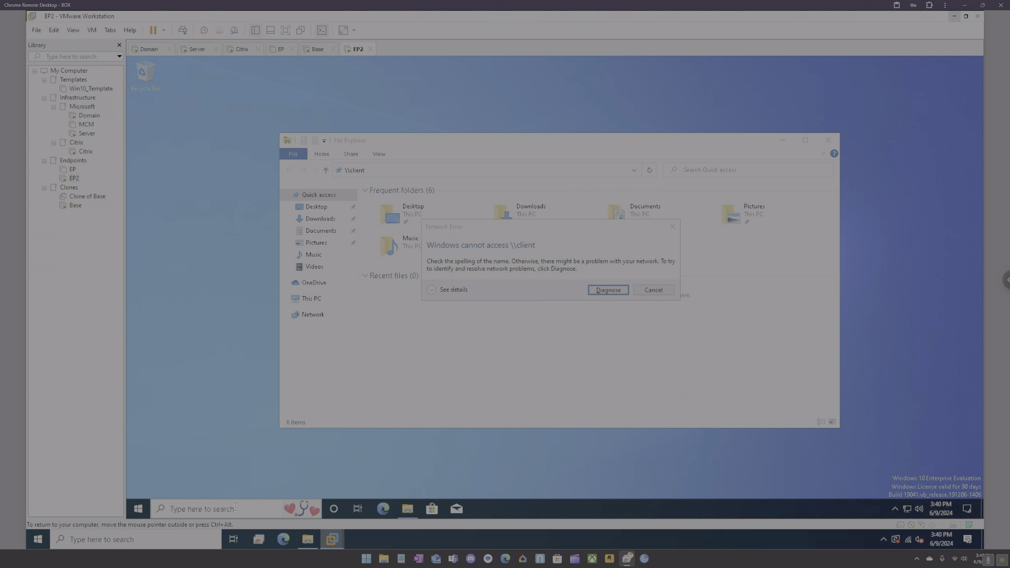
text(ipconfig)
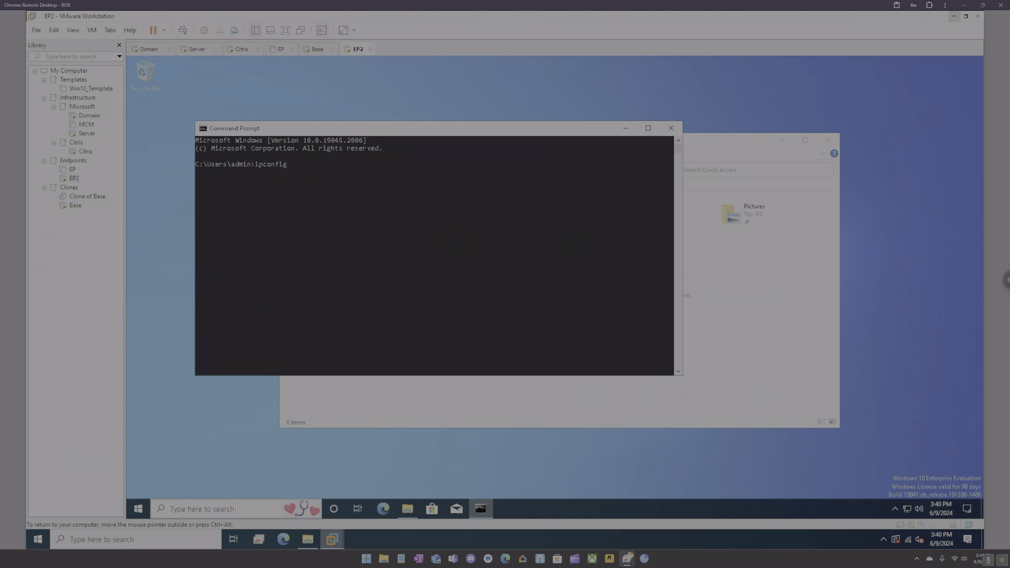
key(Return)
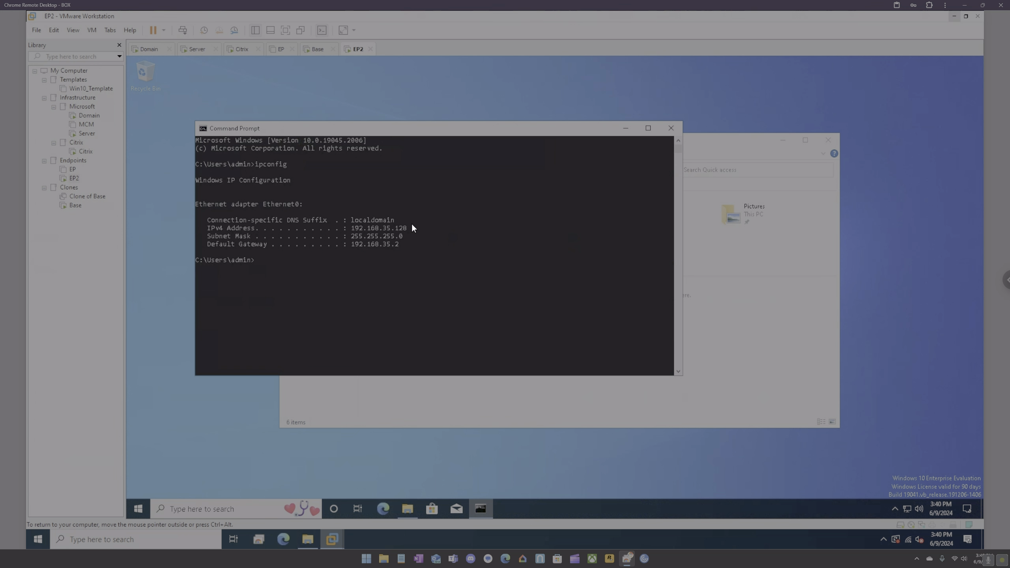
Try to open \\192.168.35.128\c$ from the host's File Explorer, signing in as admin with the account password
click(308, 539)
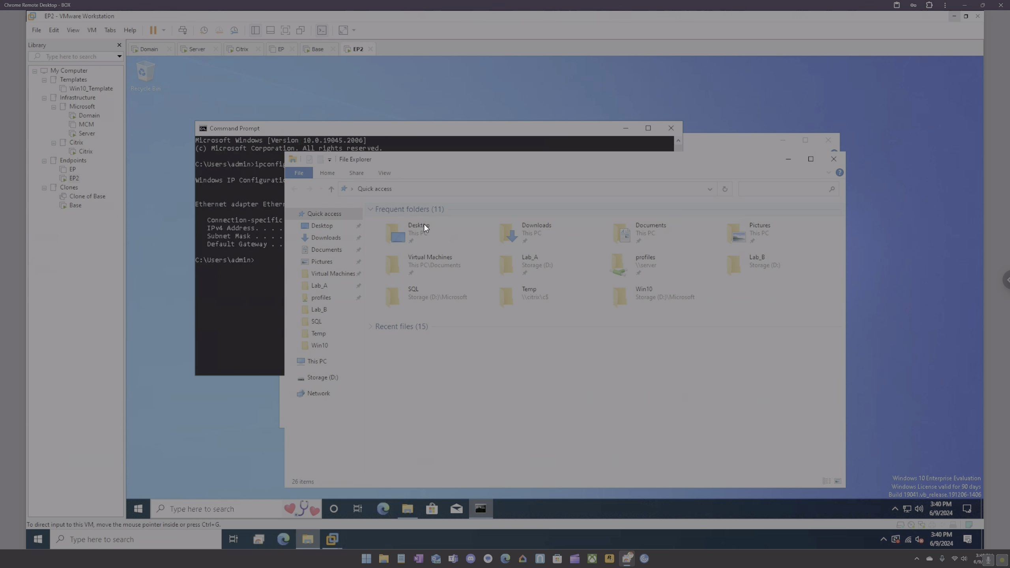
drag(455, 160, 457, 245)
click(441, 264)
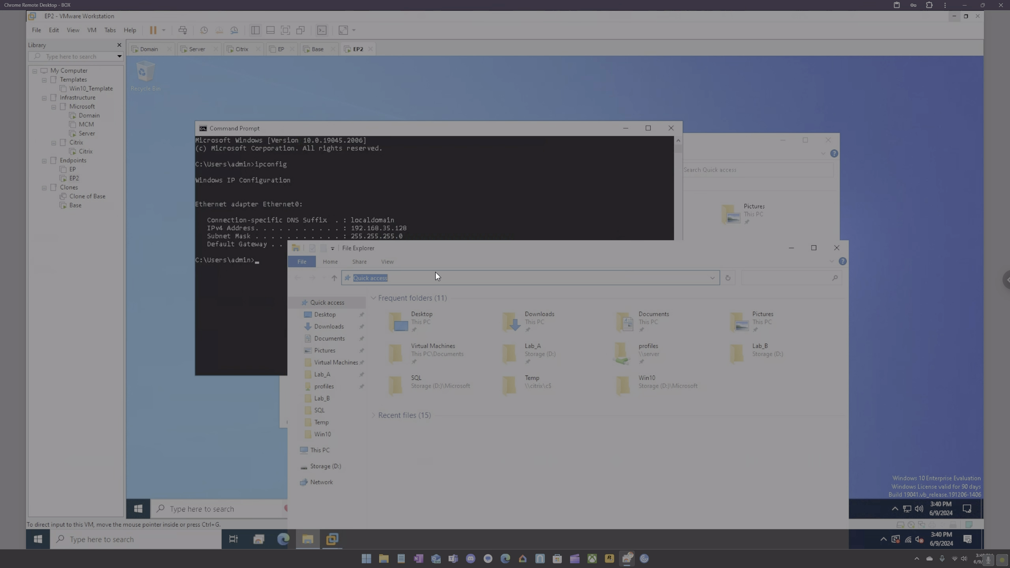
text(\\192)
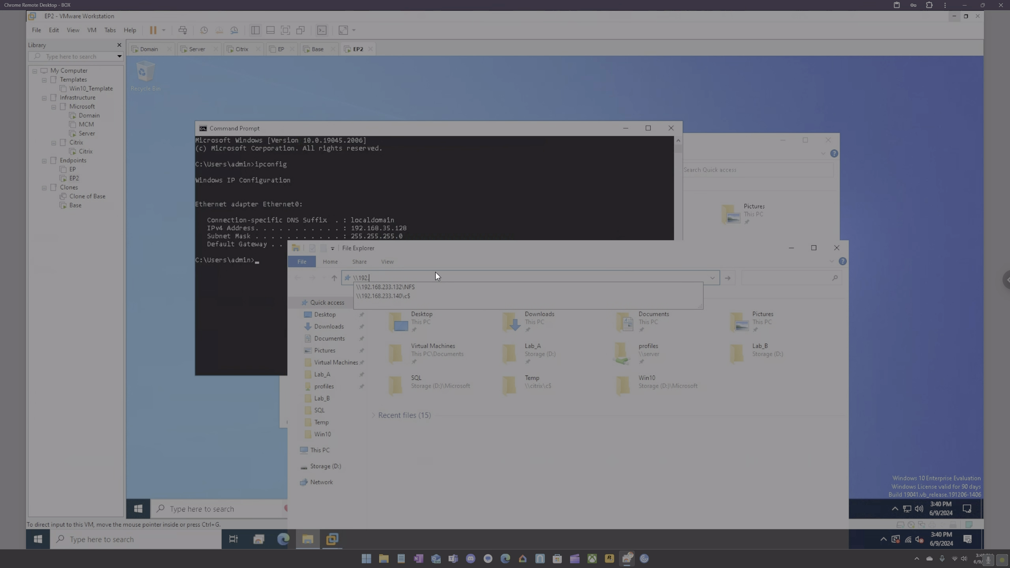
text(.168.35)
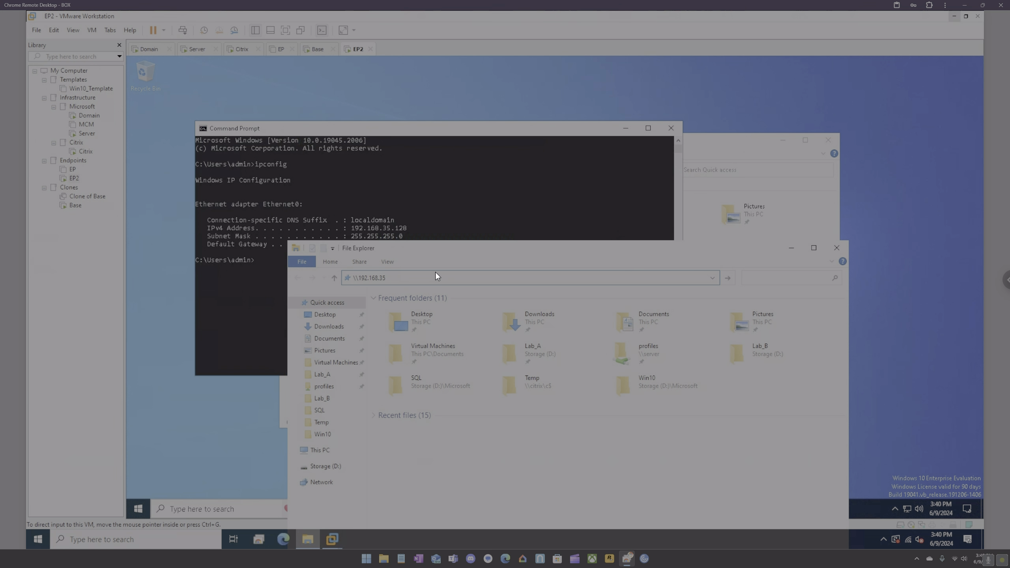
text(.128\c$)
key(Return)
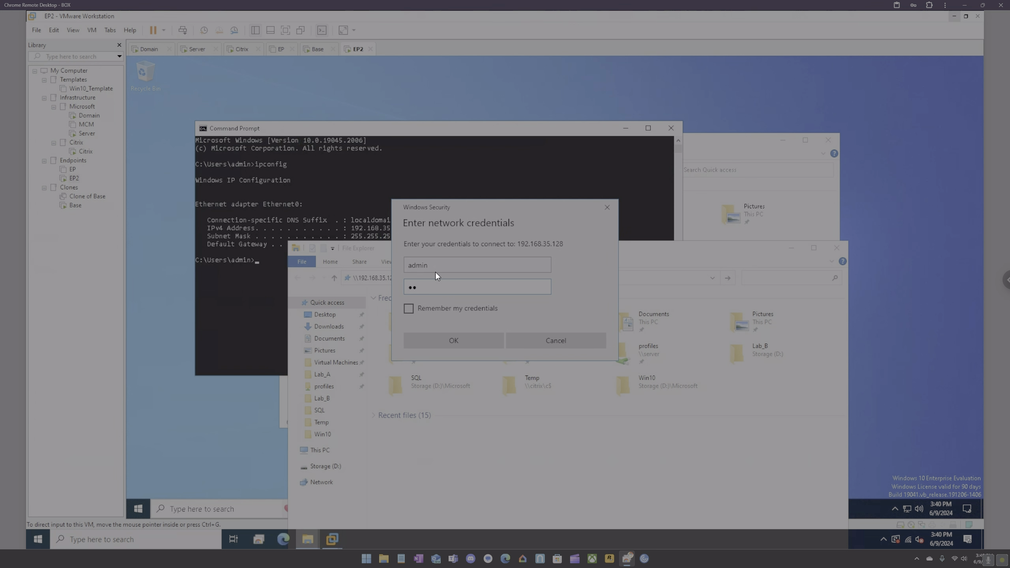
key(Return)
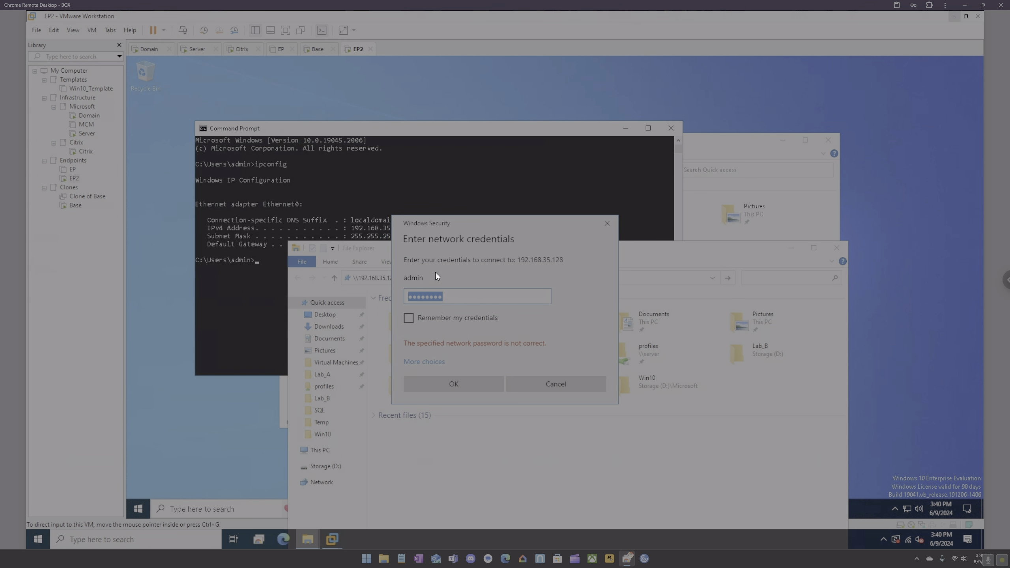
click(606, 222)
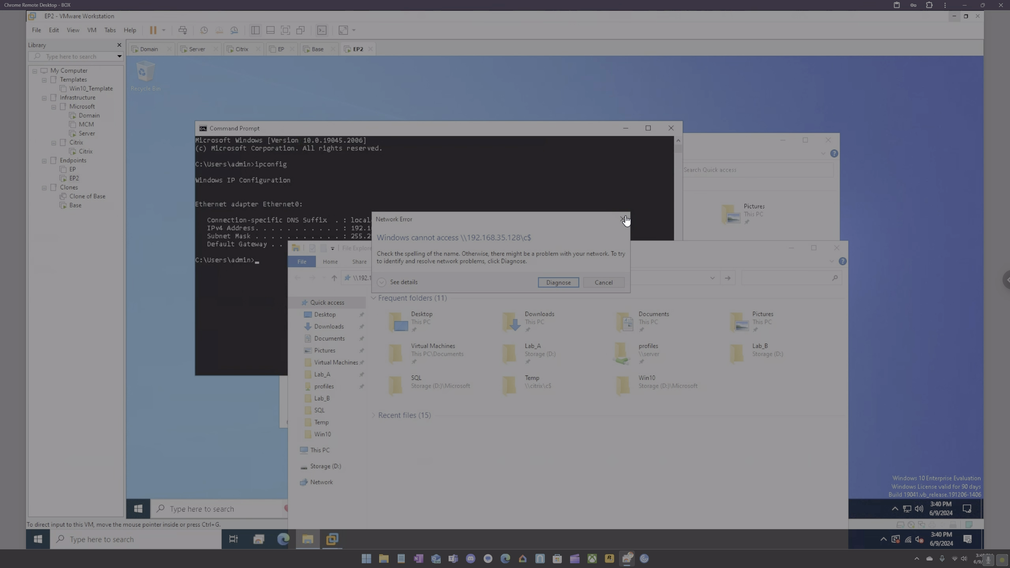
click(622, 220)
Close the host's File Explorer and EP2's Command Prompt, and dismiss the \\client network error
click(836, 249)
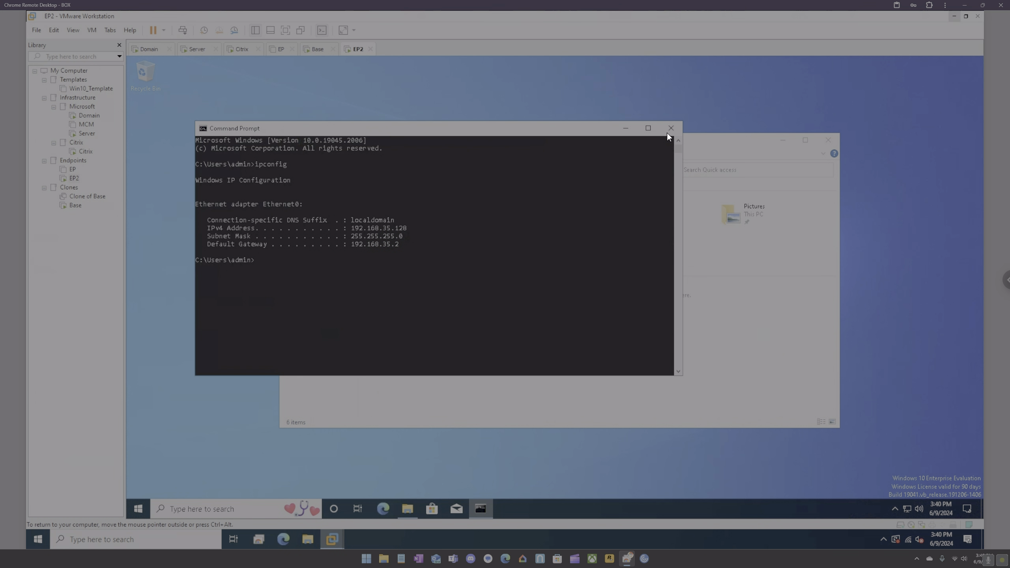
click(676, 127)
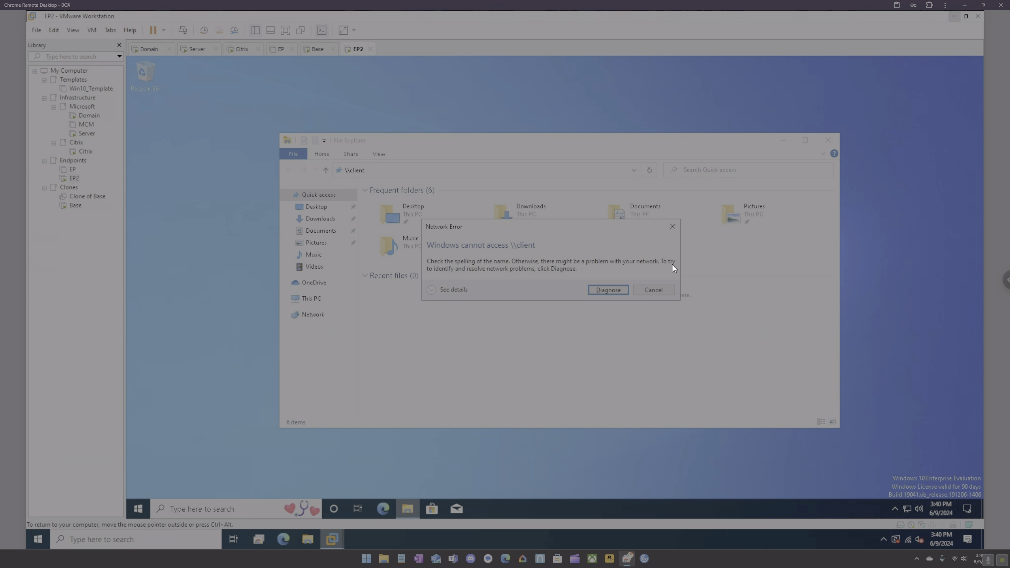
click(654, 289)
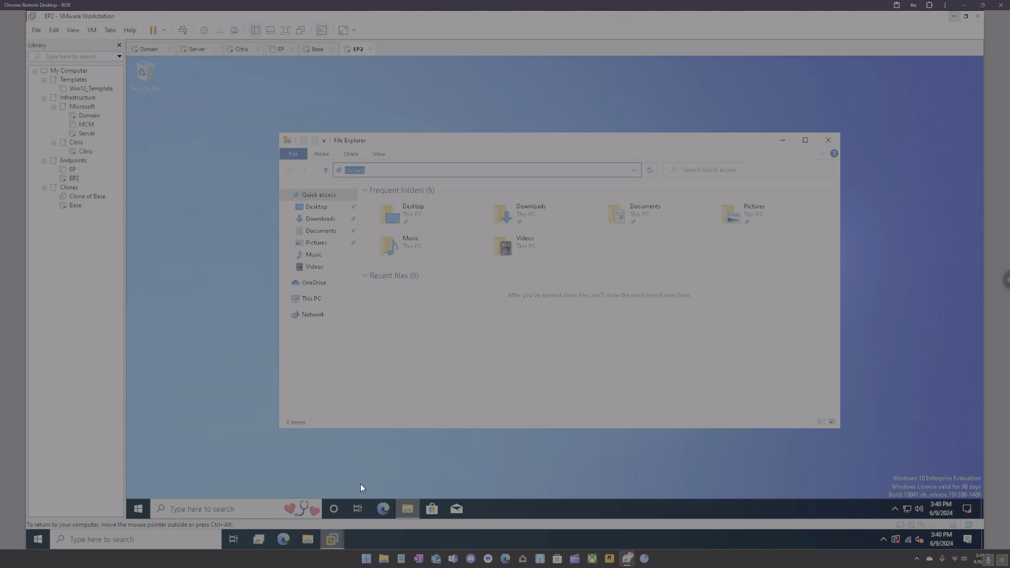
Browse the host's Storage (D:) drive to the Citrix\CVAD folder in File Explorer
click(308, 539)
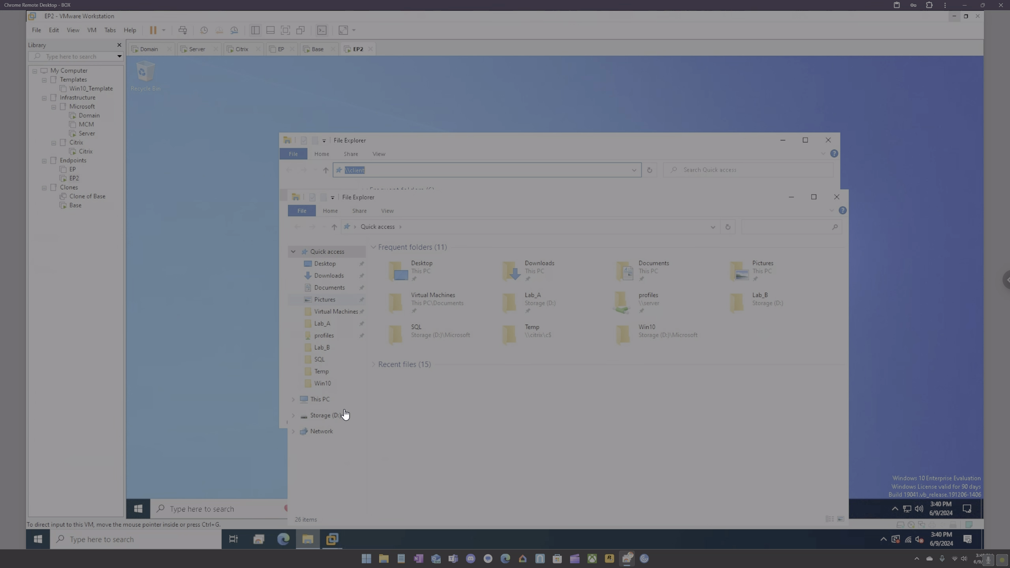
click(335, 415)
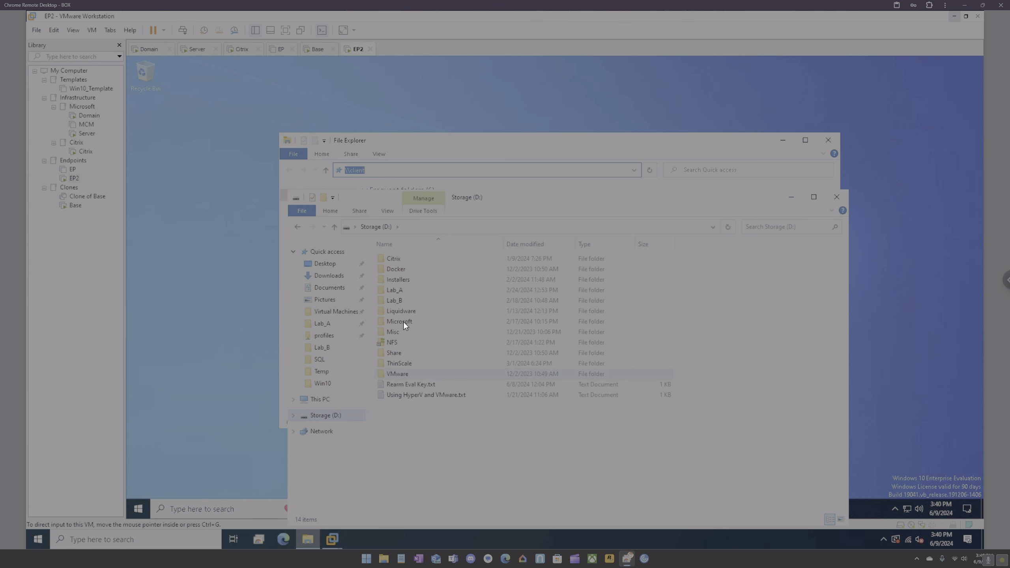
drag(478, 202, 508, 199)
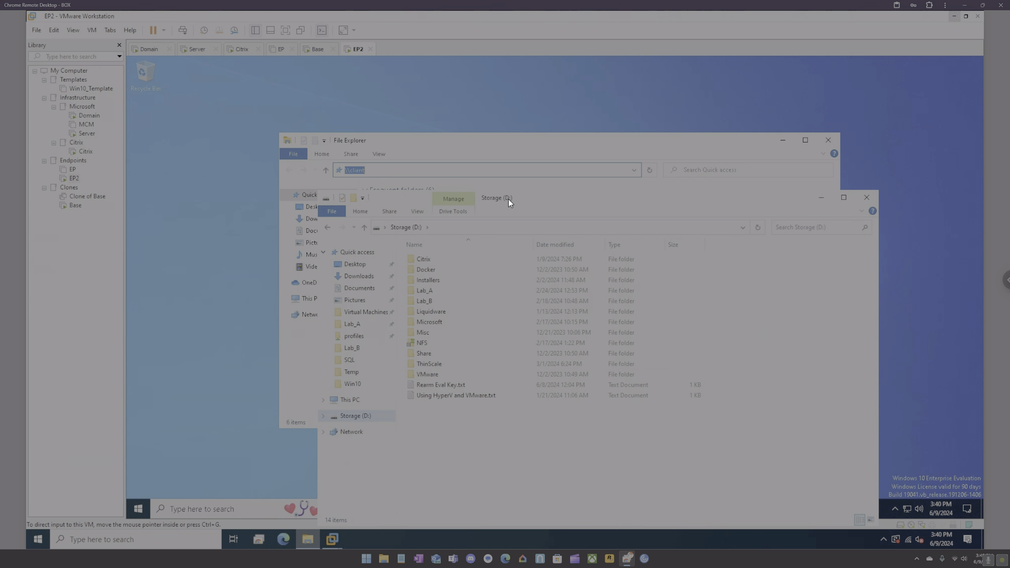
double_click(424, 261)
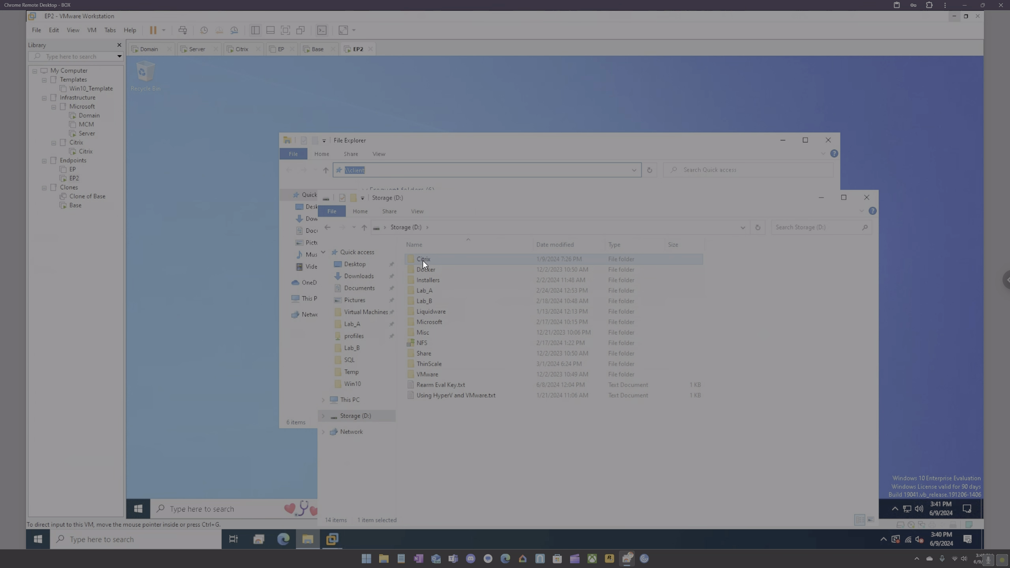
double_click(423, 261)
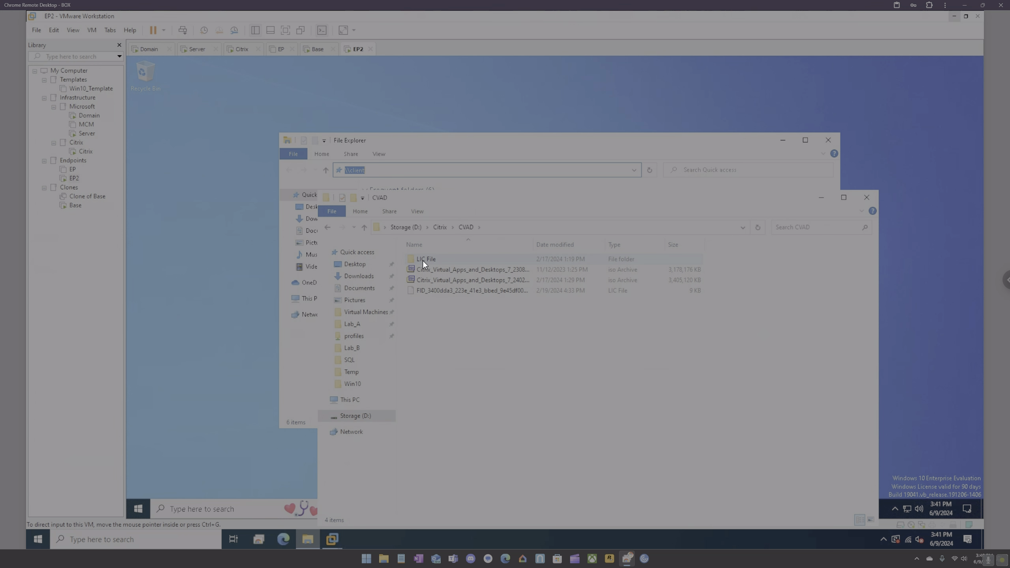
Open Citrix_Virtual_Apps_and_Desktops_7_2402_LTSR_EAR1.iso in 7-Zip and go to its x64\Virtual Desktop Components folder
right_click(435, 282)
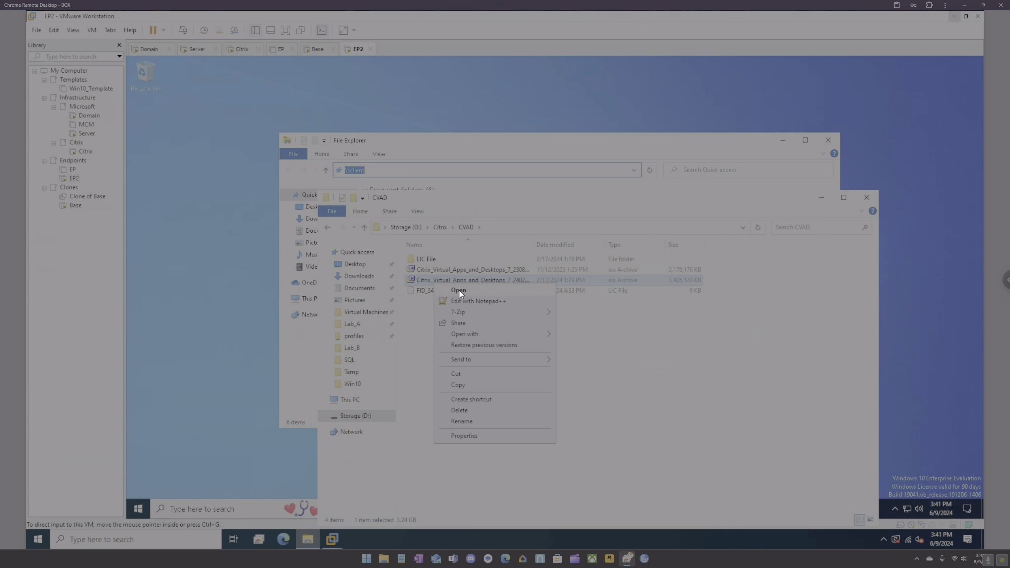
click(459, 290)
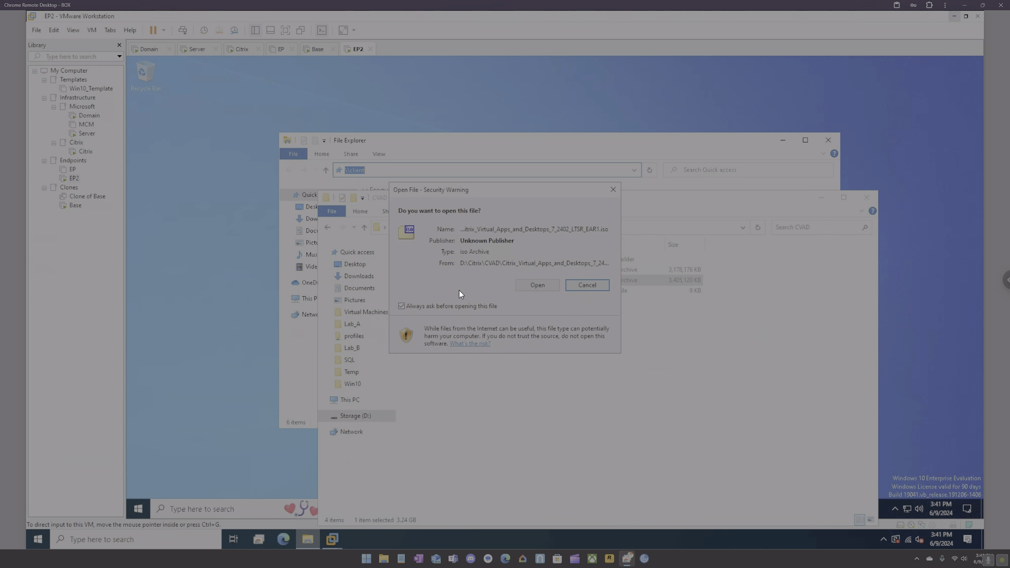
click(527, 286)
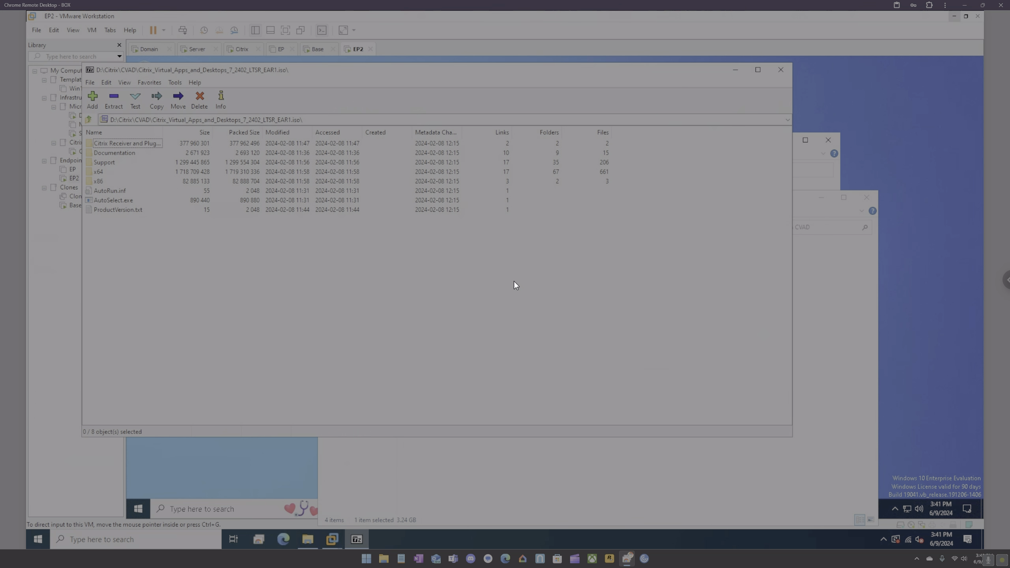
double_click(96, 172)
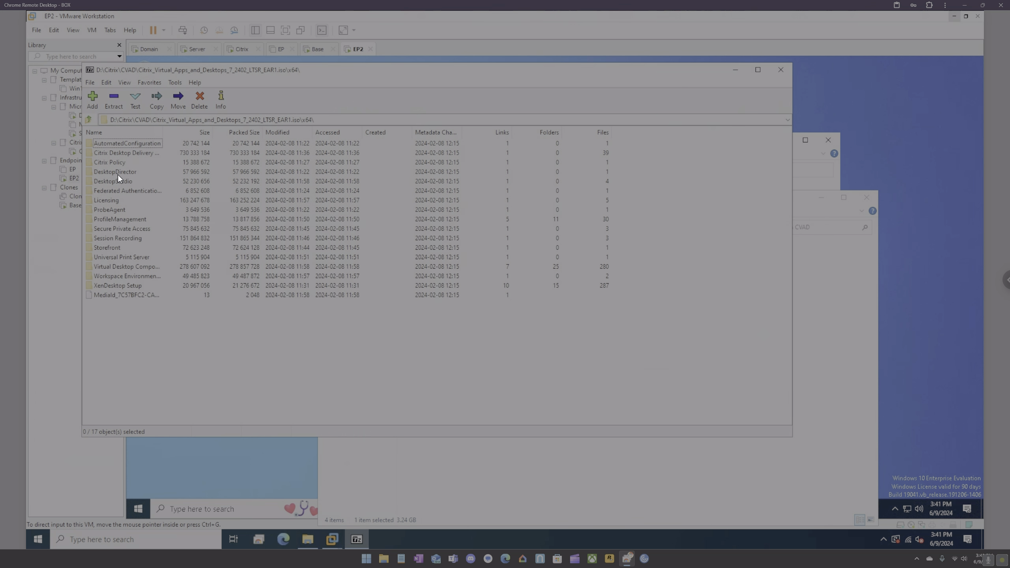
double_click(139, 269)
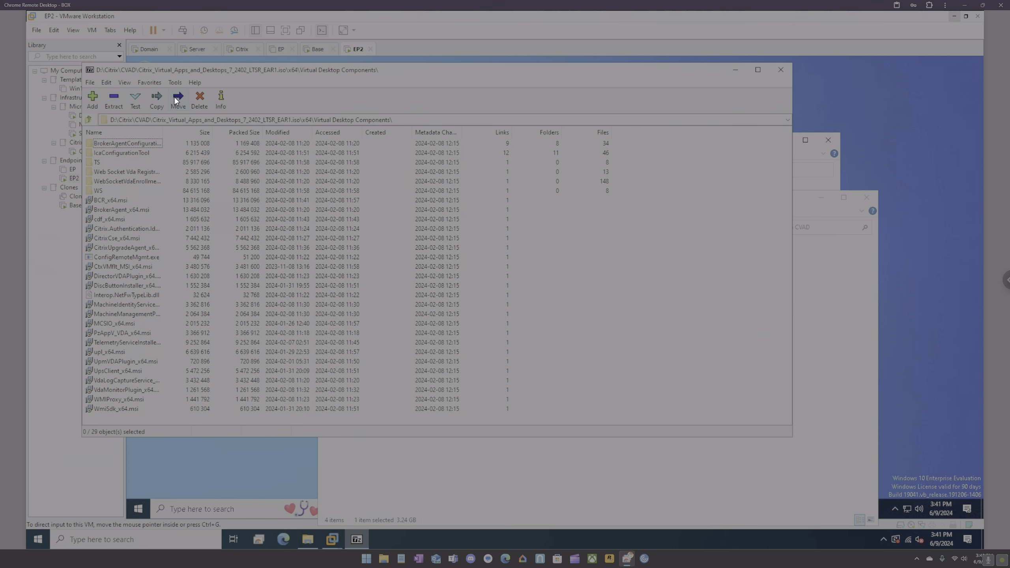
Widen the Name column in the ISO's x64 folder and examine its ProfileManagement and Virtual Desktop Components\TS folders
click(89, 121)
click(89, 121)
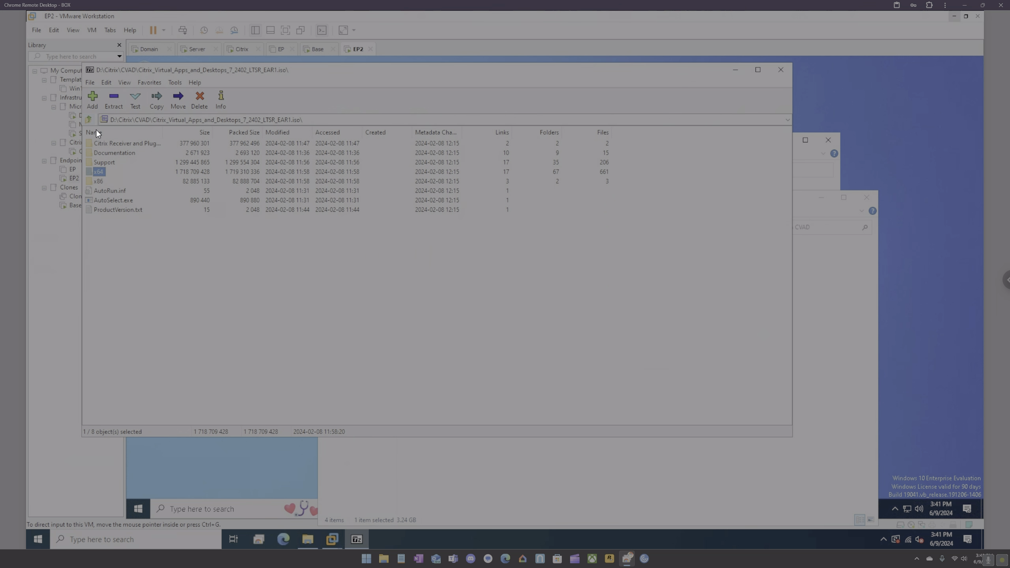
double_click(99, 171)
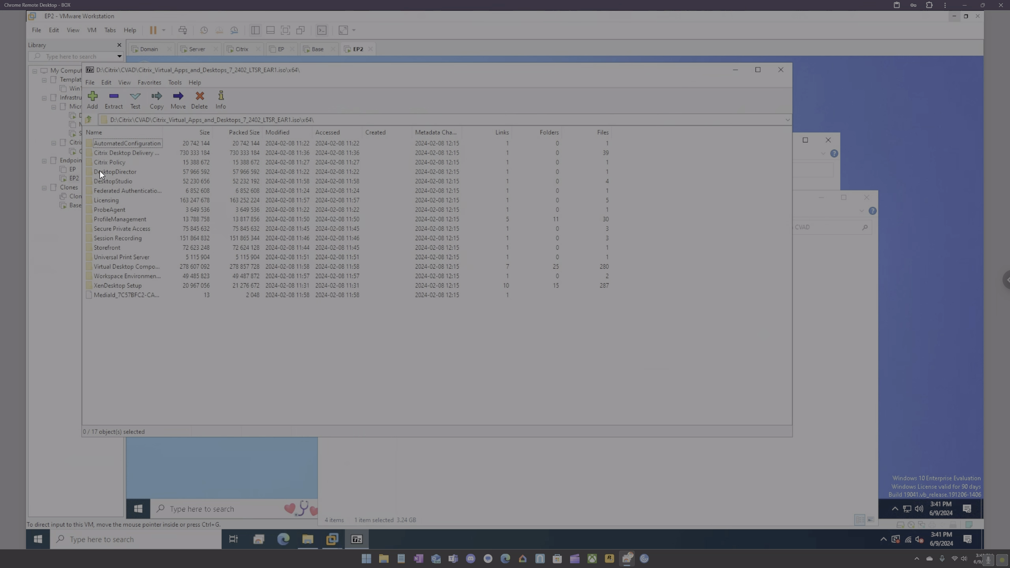
drag(164, 132, 211, 131)
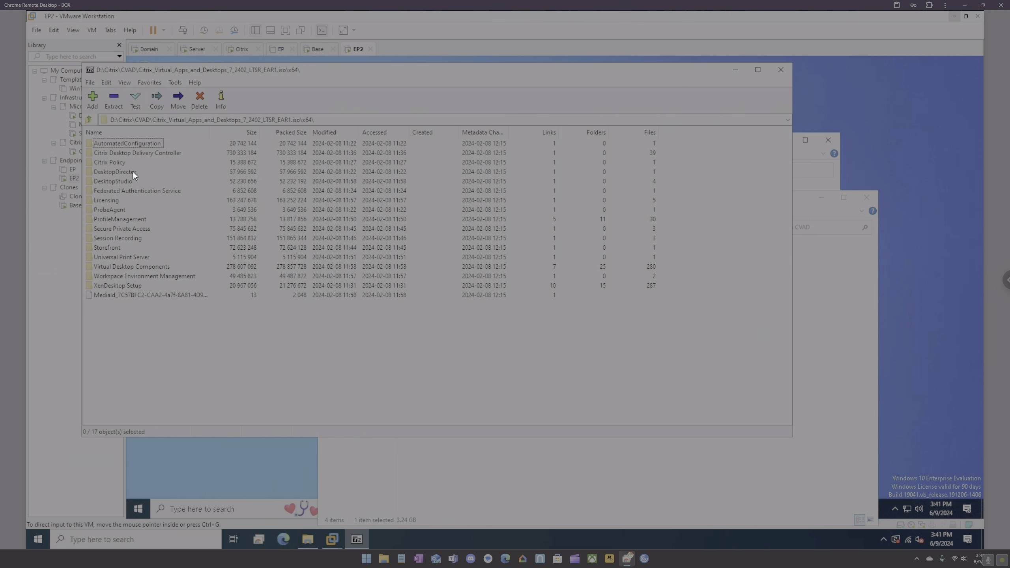
double_click(121, 219)
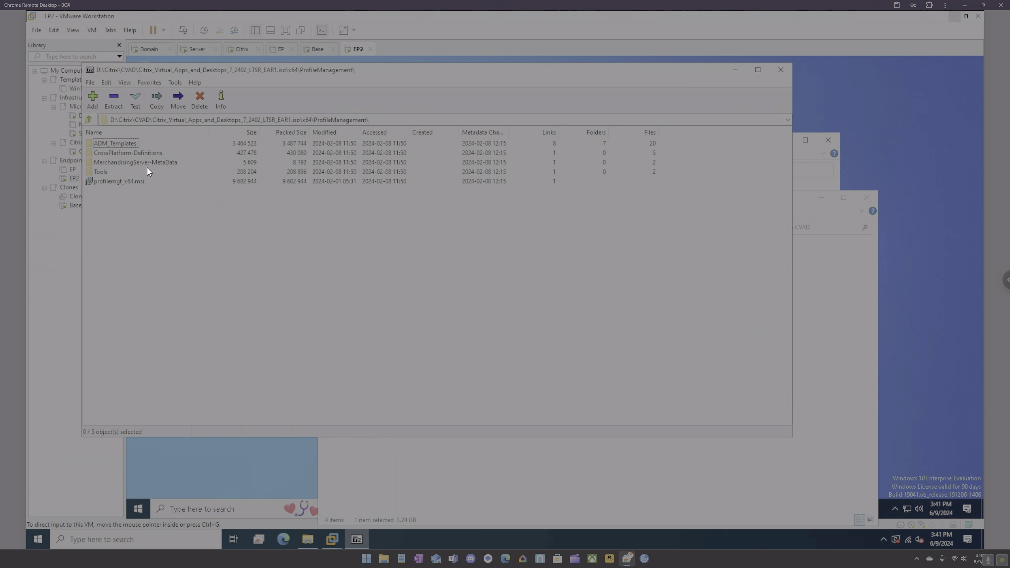
click(89, 120)
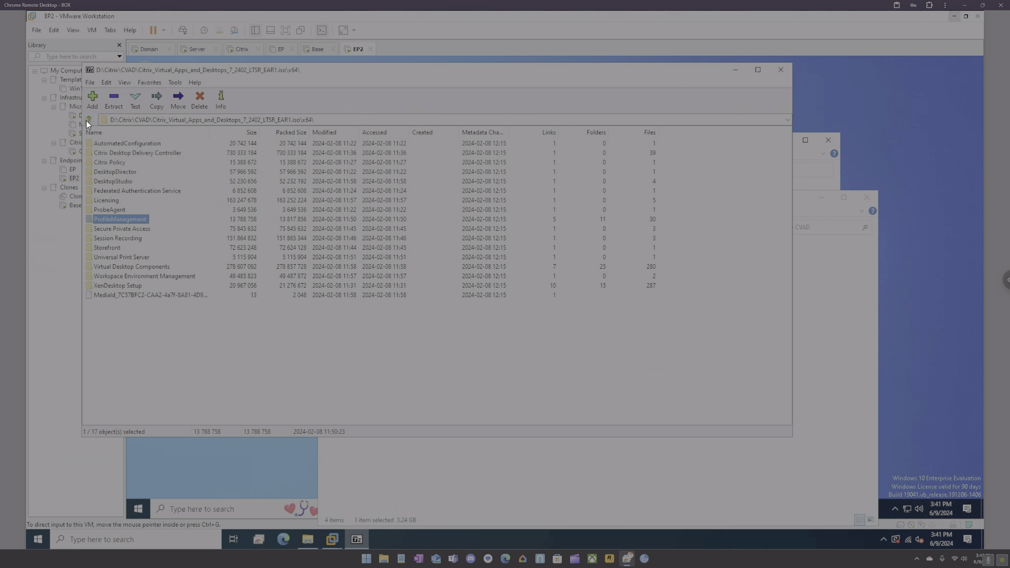
click(127, 238)
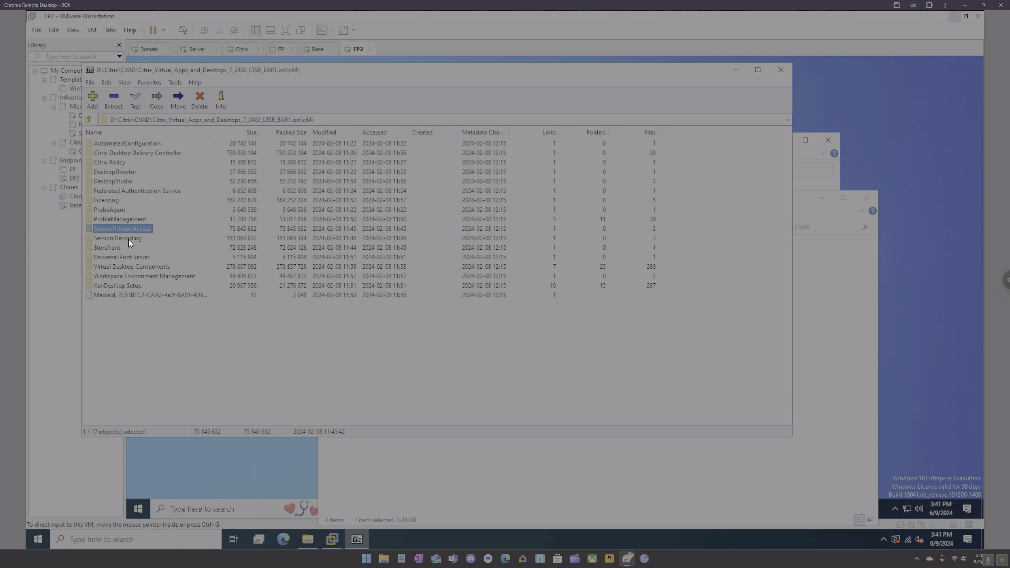
click(121, 268)
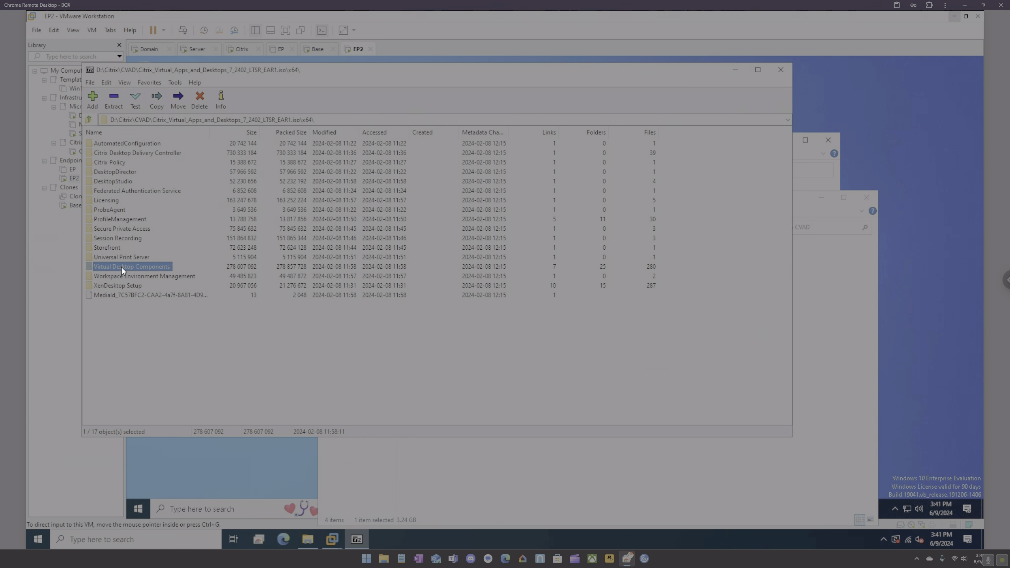
double_click(119, 268)
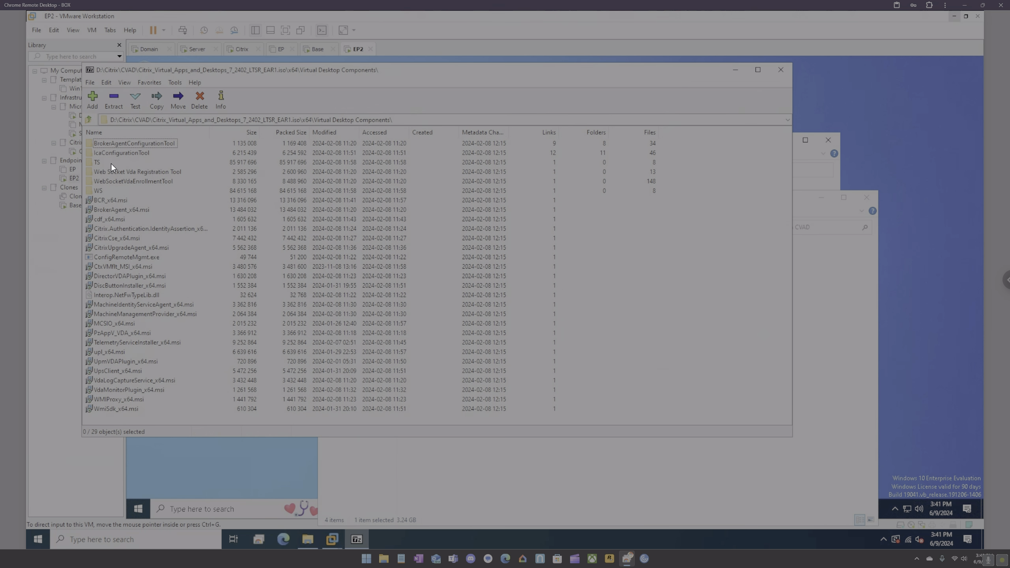
double_click(95, 162)
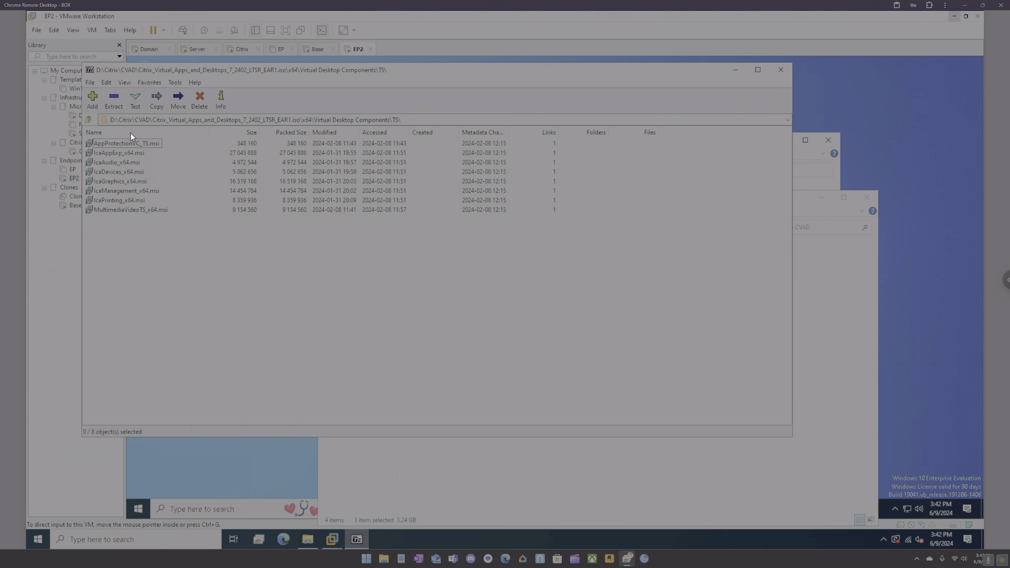
click(91, 118)
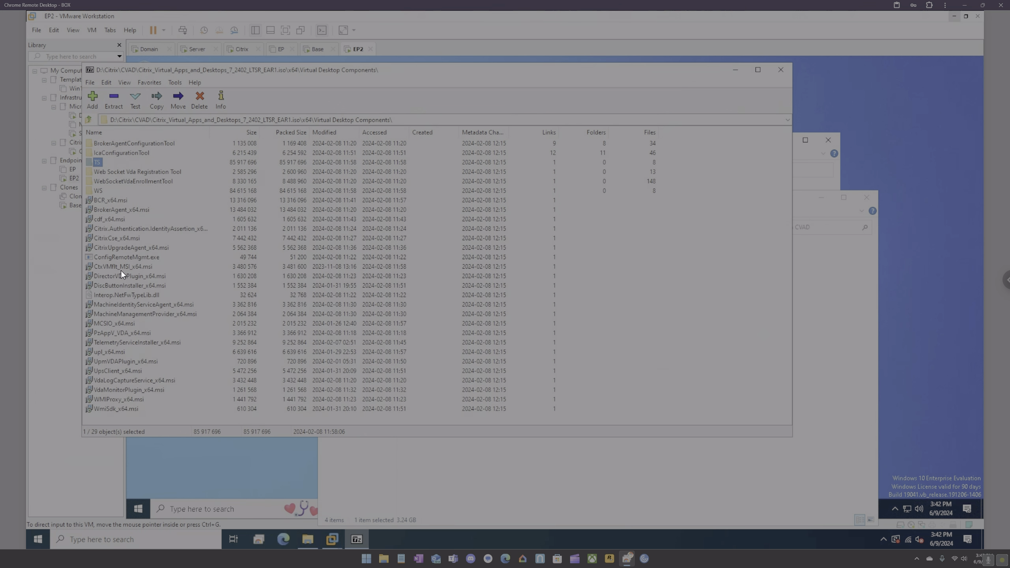
Examine the ISO's x64\XenDesktop Setup\en, x86 and Support folders
click(90, 120)
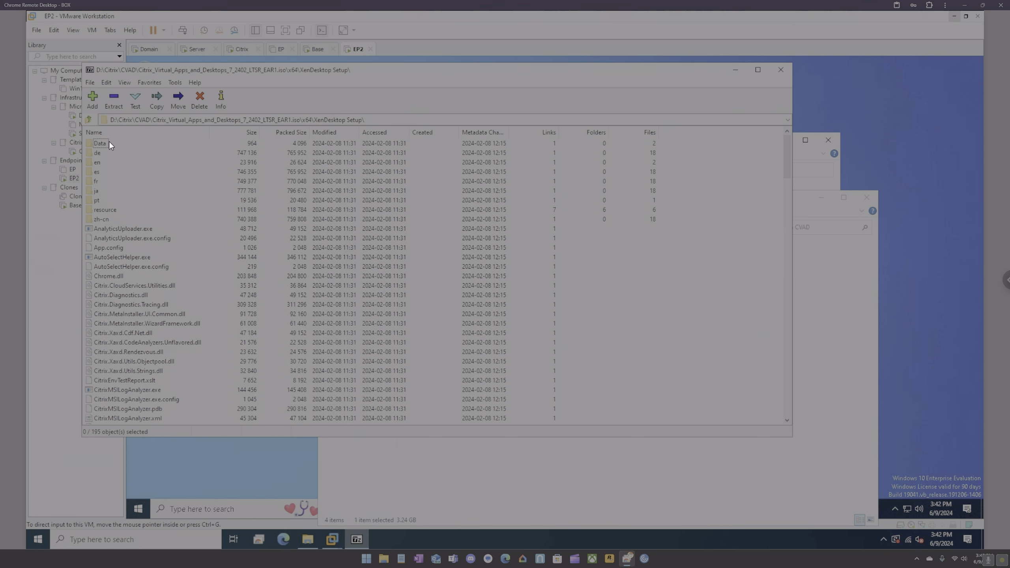
double_click(94, 161)
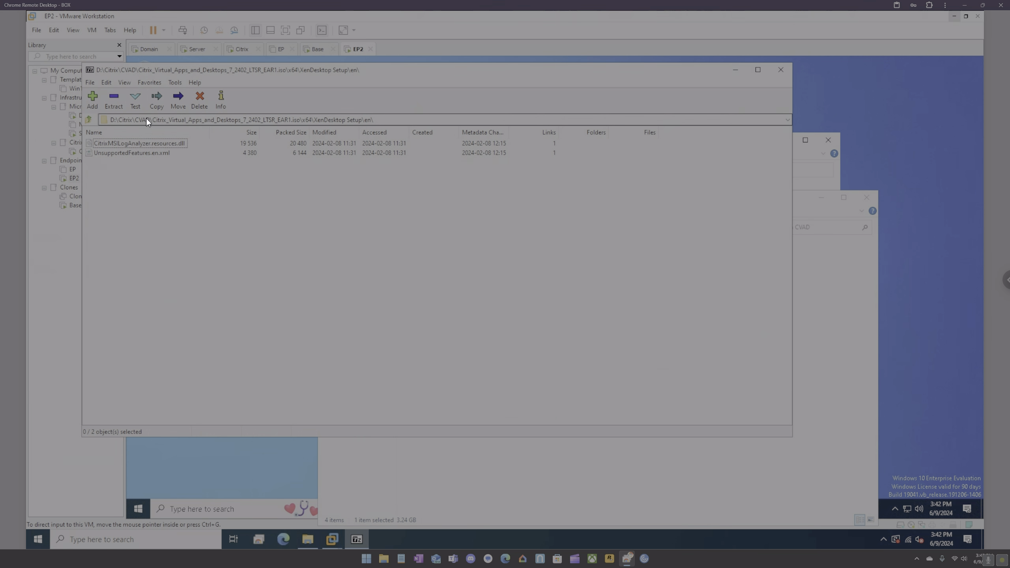
click(86, 123)
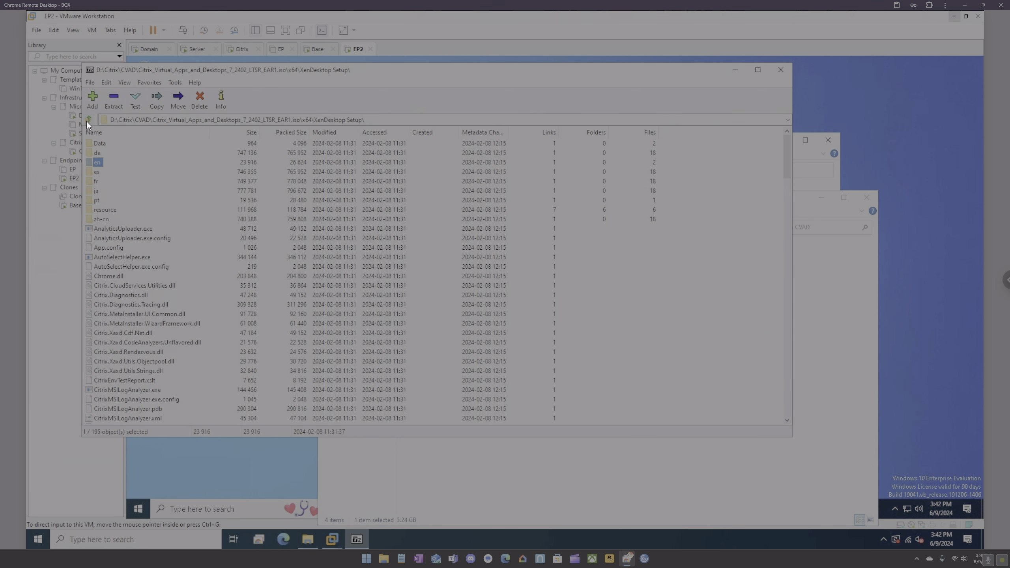
click(87, 122)
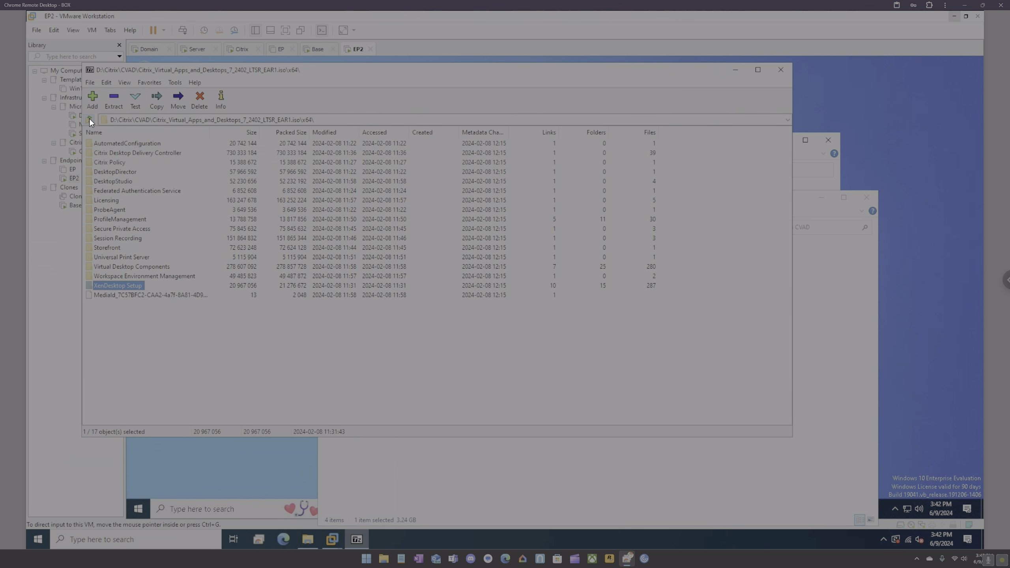
click(89, 119)
double_click(99, 181)
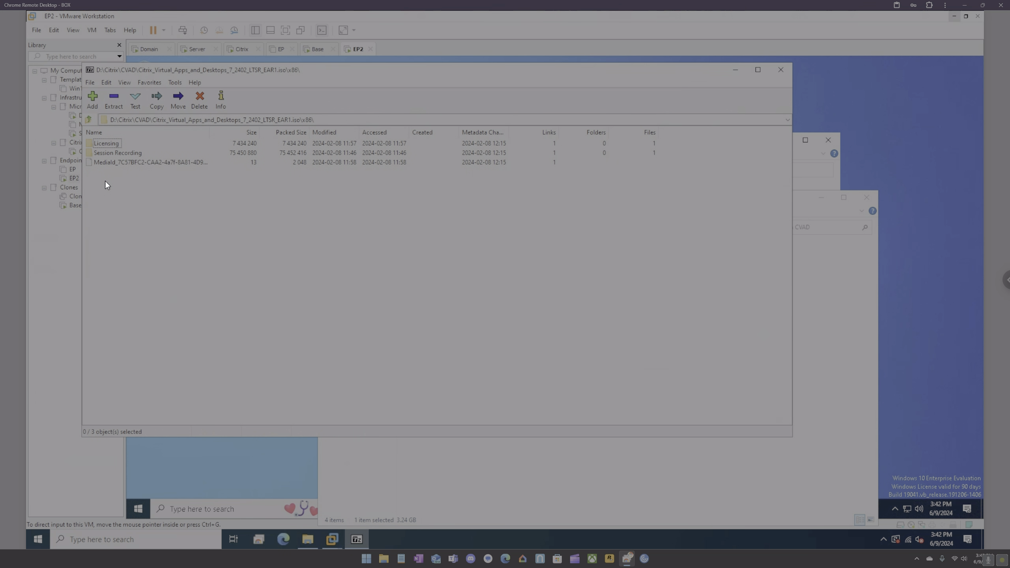
click(89, 120)
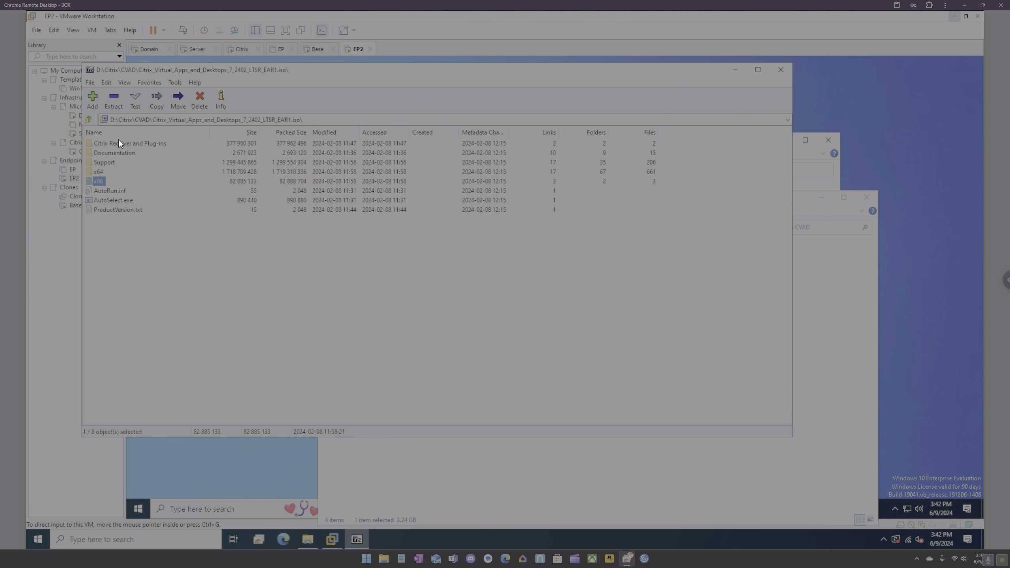
double_click(104, 163)
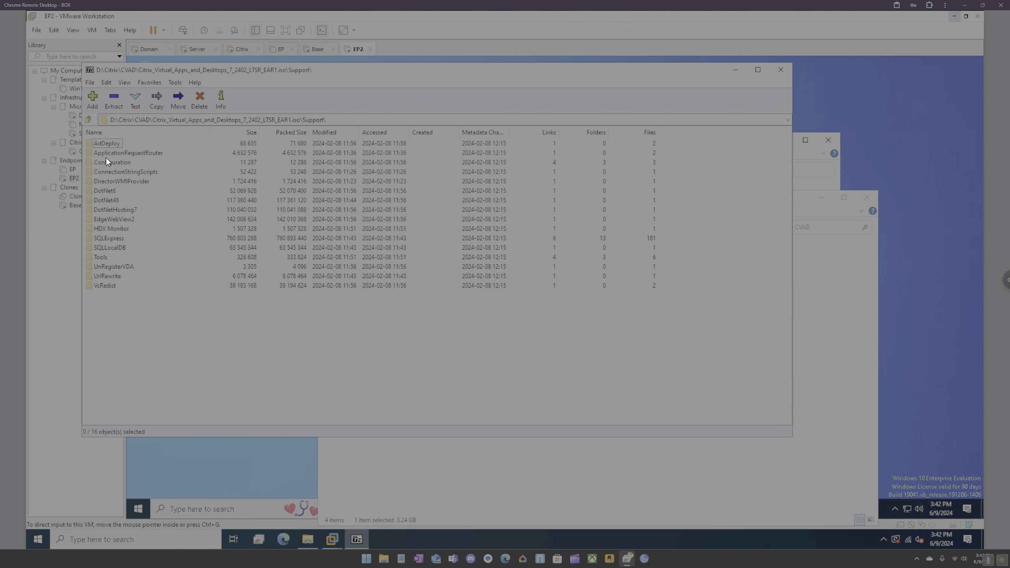
click(89, 120)
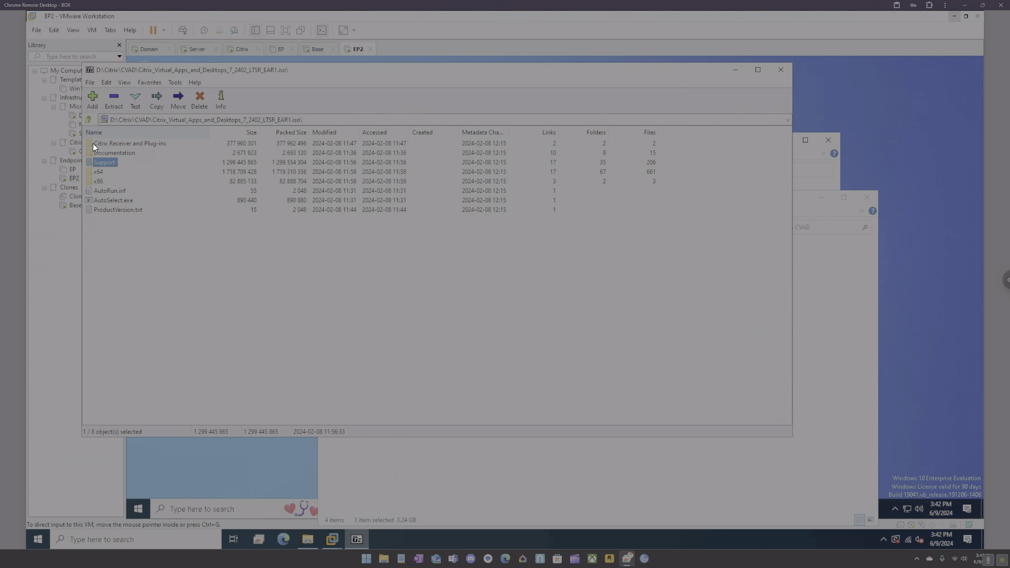
Examine the AutomatedConfiguration, ProfileManagement\Tools and XenDesktop Setup\en folders under x64 in the ISO
double_click(98, 172)
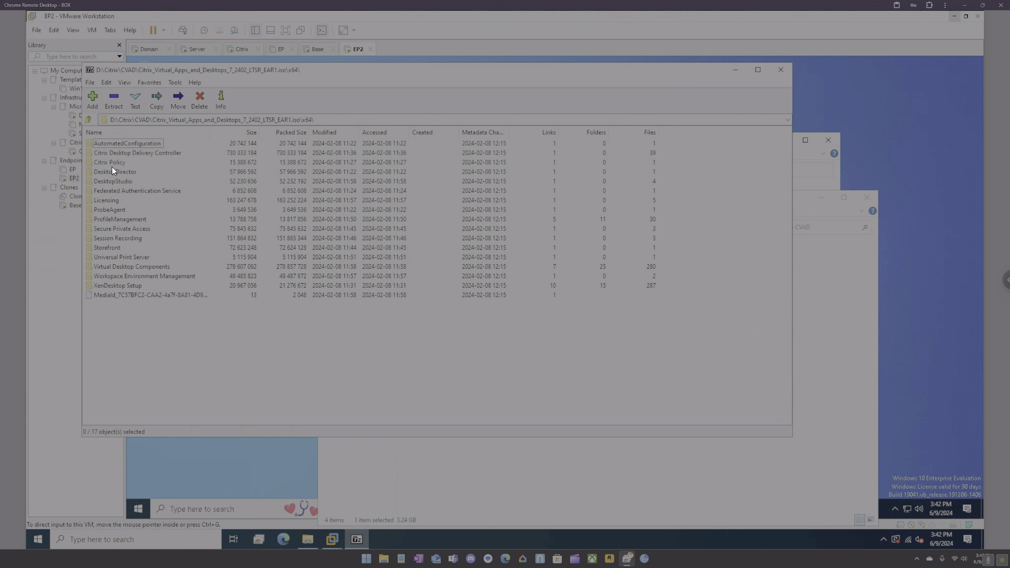
double_click(115, 142)
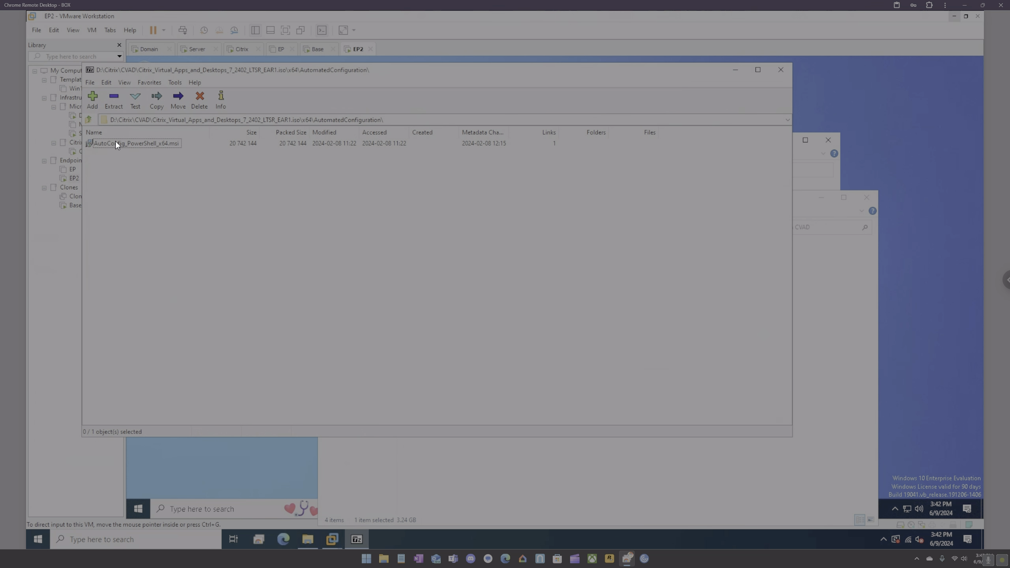
click(88, 120)
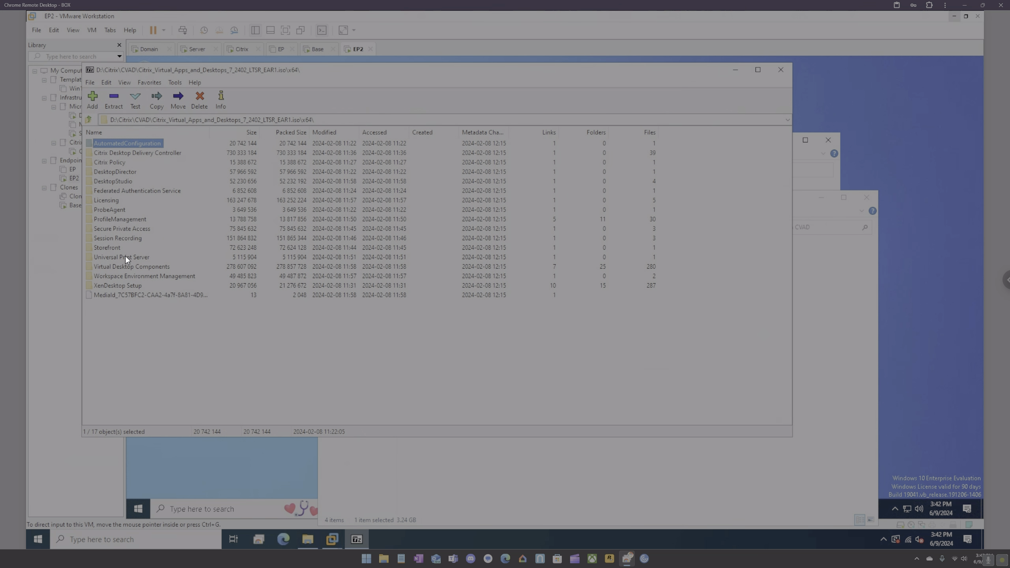
double_click(132, 220)
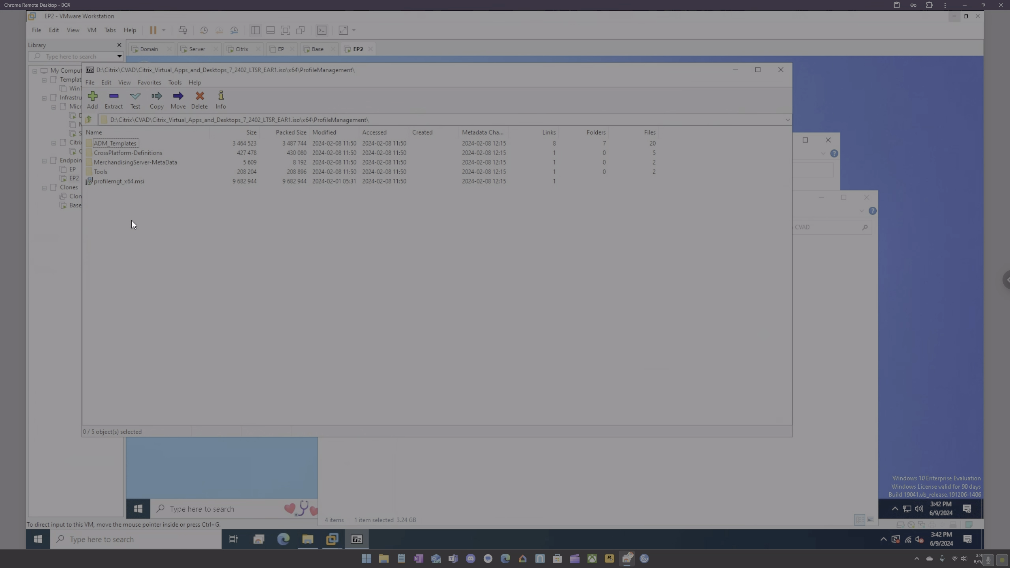
double_click(103, 172)
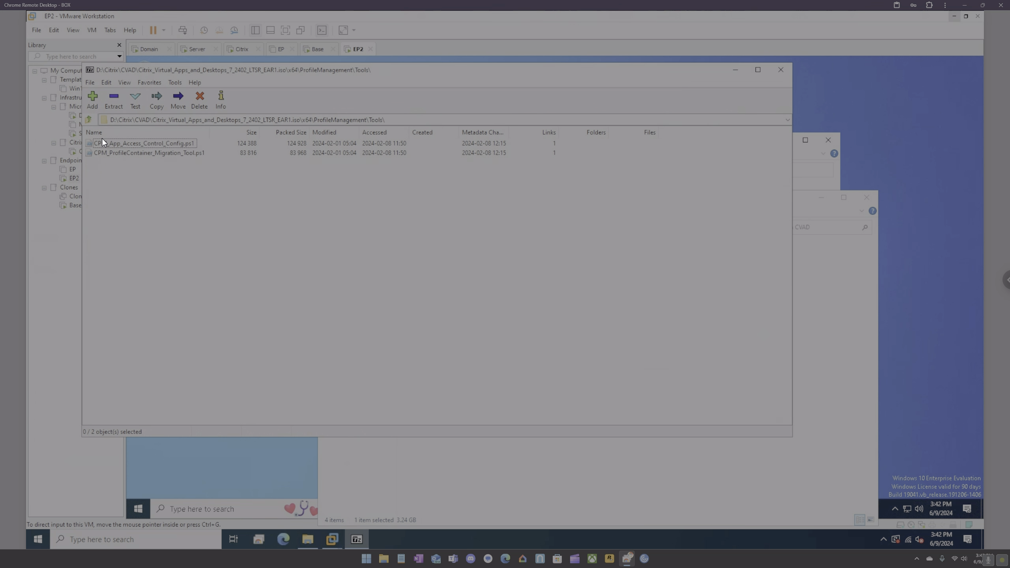
click(89, 120)
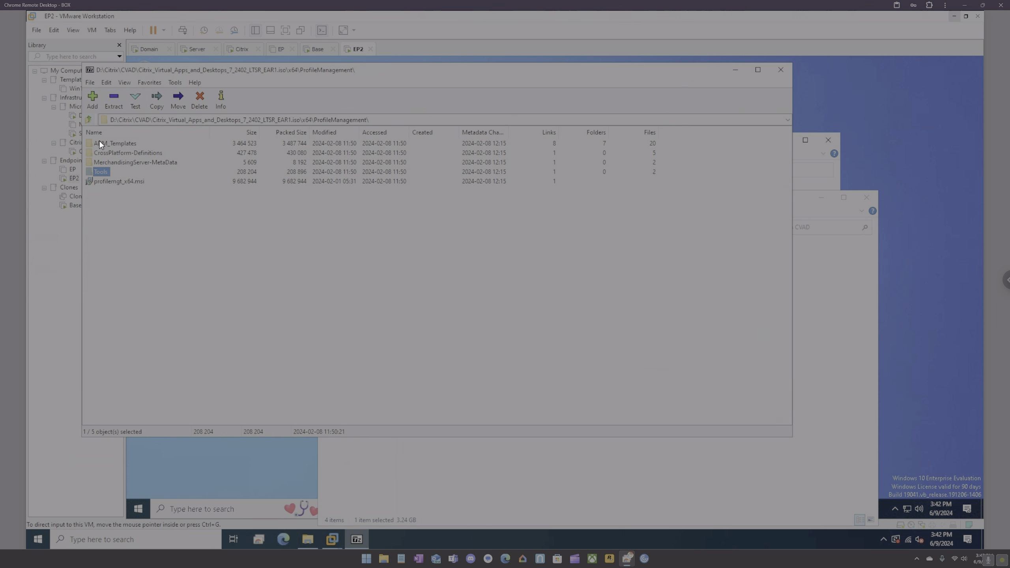
click(88, 119)
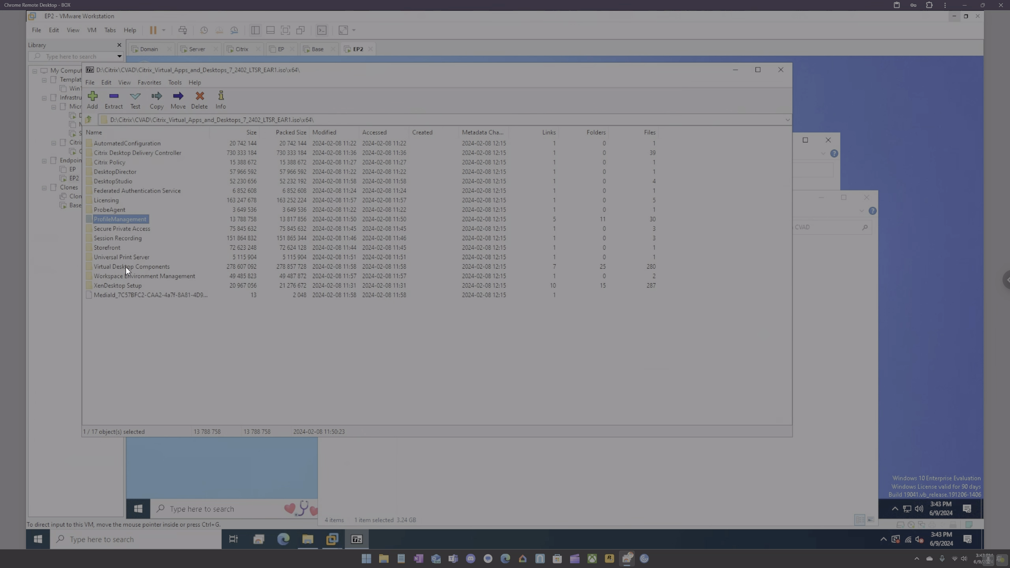
double_click(128, 286)
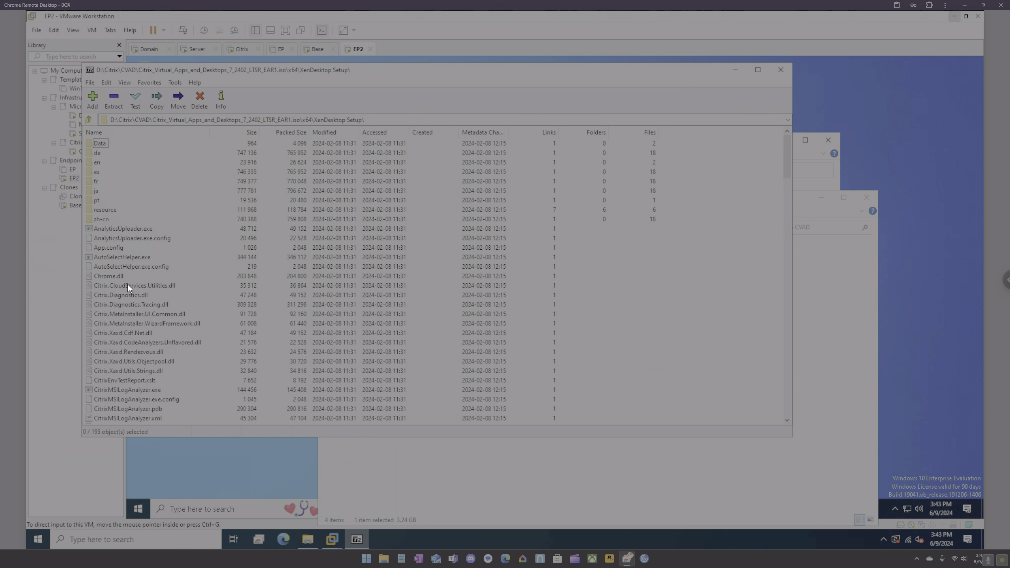
double_click(98, 163)
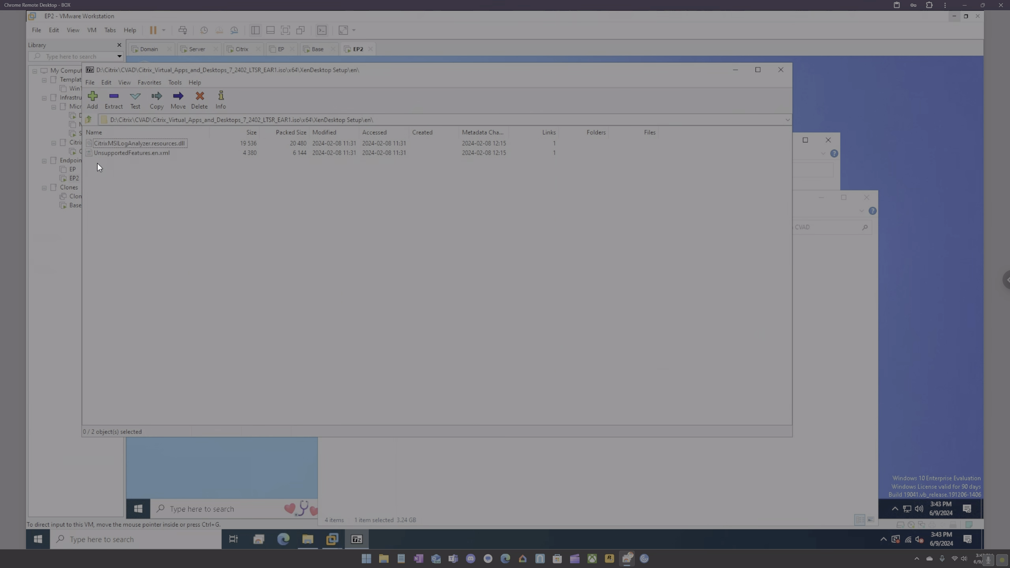
click(92, 117)
click(92, 118)
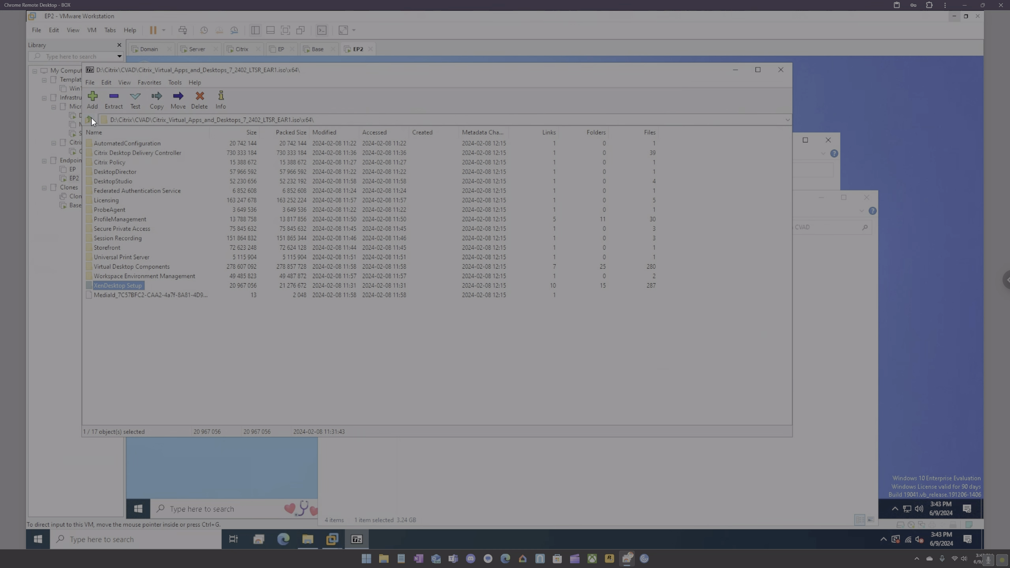
Close 7-Zip and mount Citrix_Virtual_Apps_and_Desktops_7_2402_LTSR_EAR1.iso by opening it with Windows Explorer
click(780, 71)
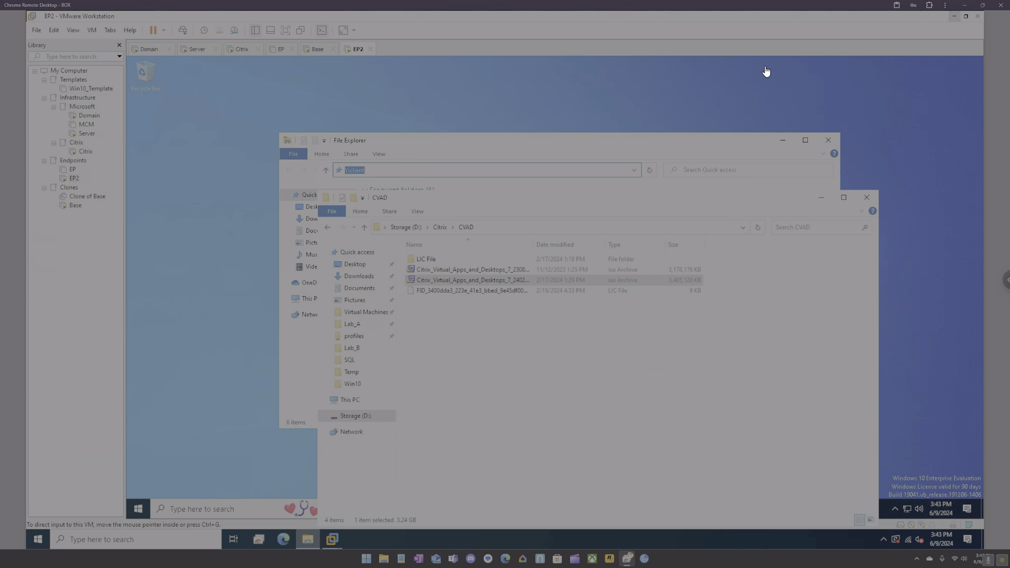
right_click(437, 281)
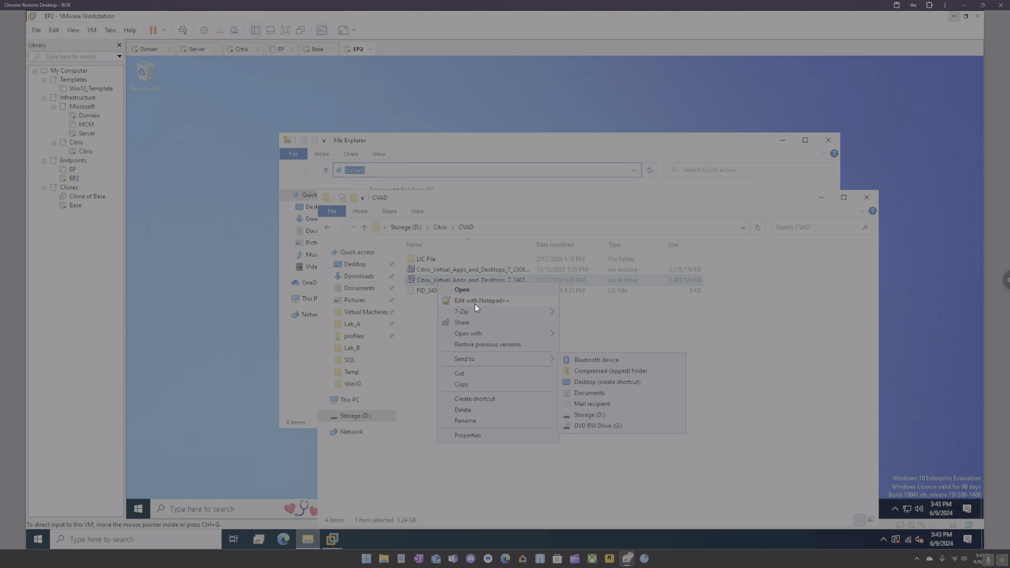
mouse_move(484, 333)
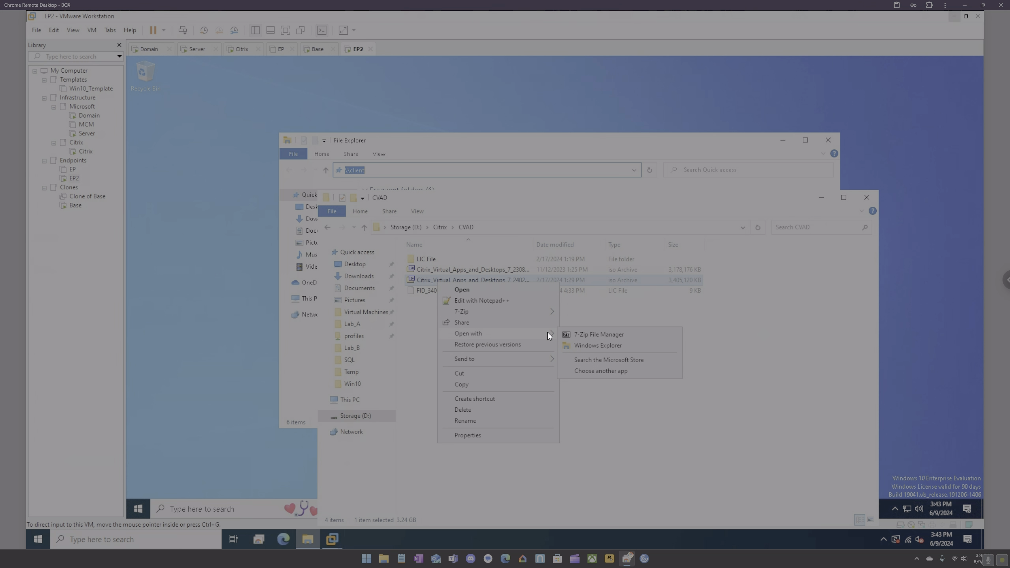
click(588, 342)
click(542, 286)
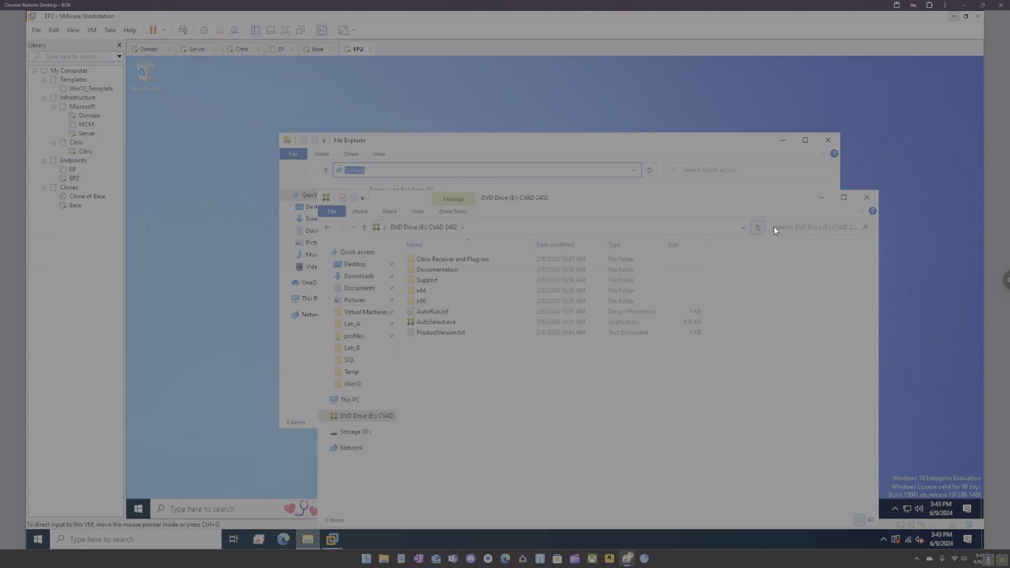
Search the mounted CVAD 2402 drive for "uni" and return to the drive's root folder
click(795, 227)
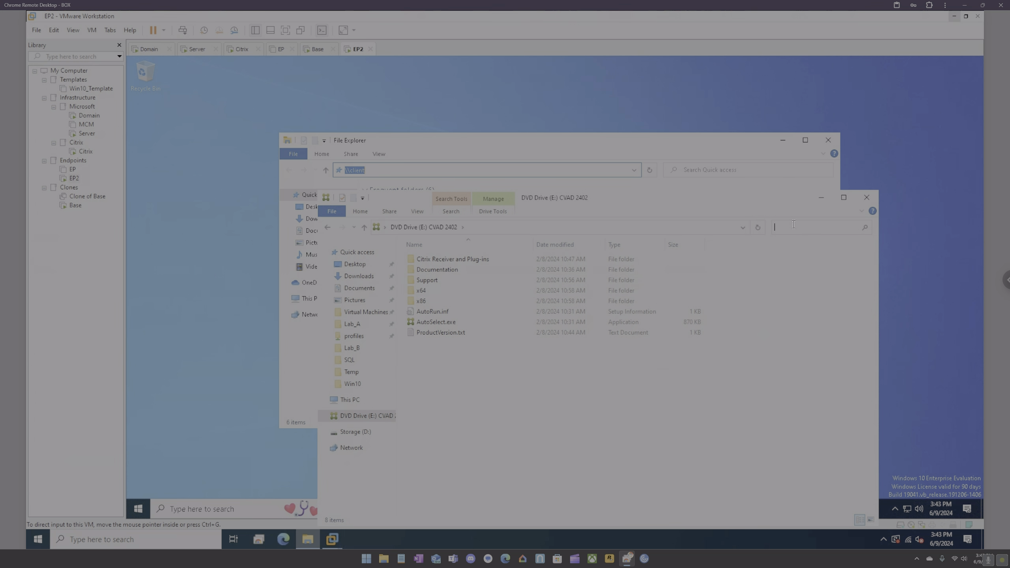
text(uni)
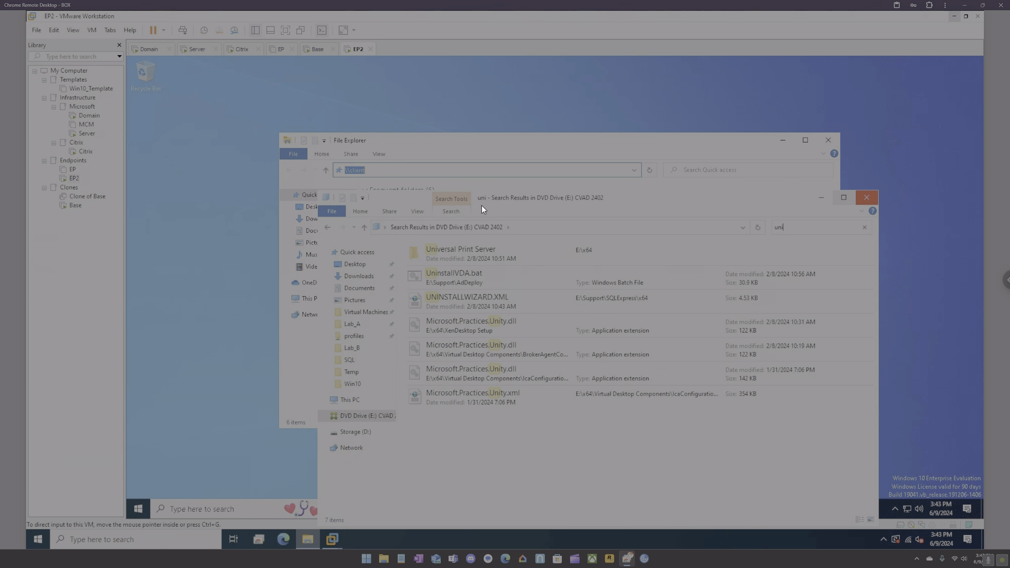
click(325, 227)
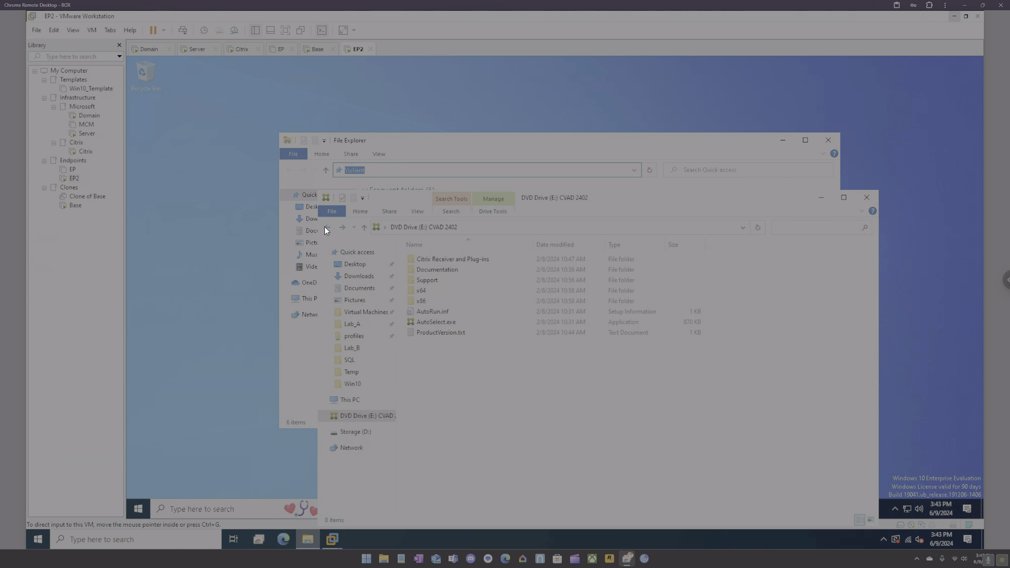
Run AutoSelect.exe as administrator and start the Virtual Apps and Desktops installer for the Virtual Delivery Agent for Windows Multi-session OS
right_click(441, 325)
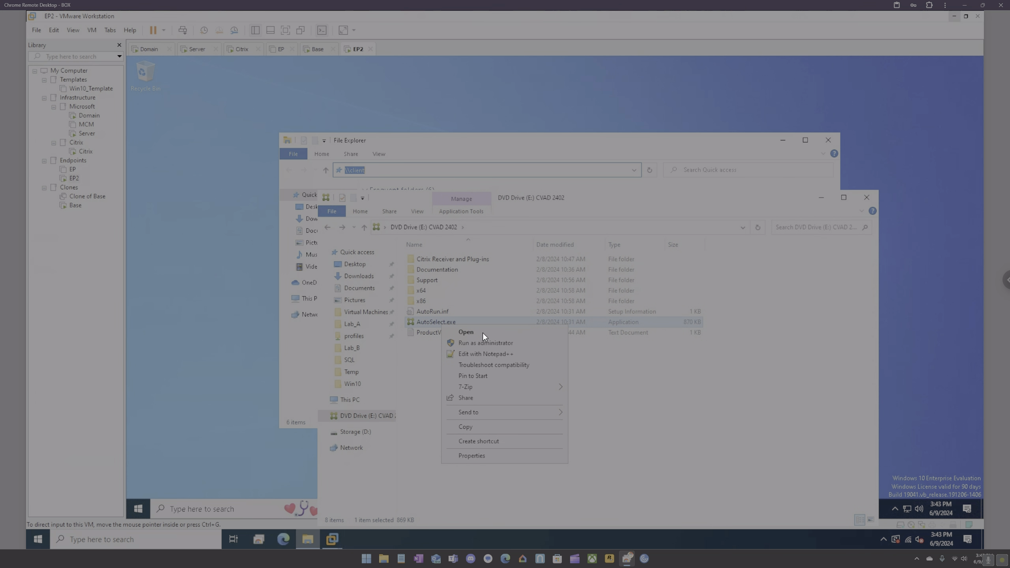
click(486, 343)
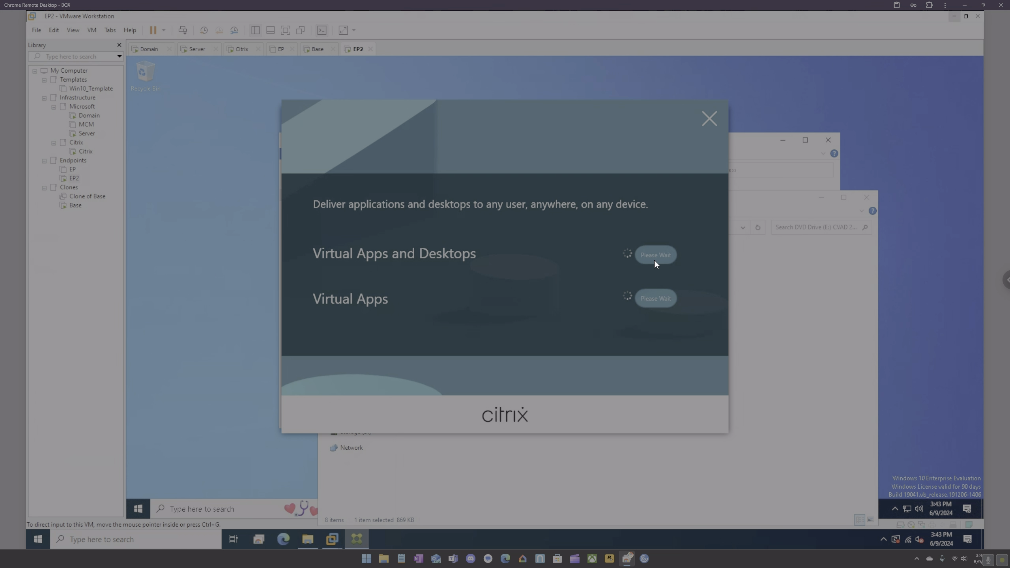
click(788, 202)
drag(647, 201, 721, 216)
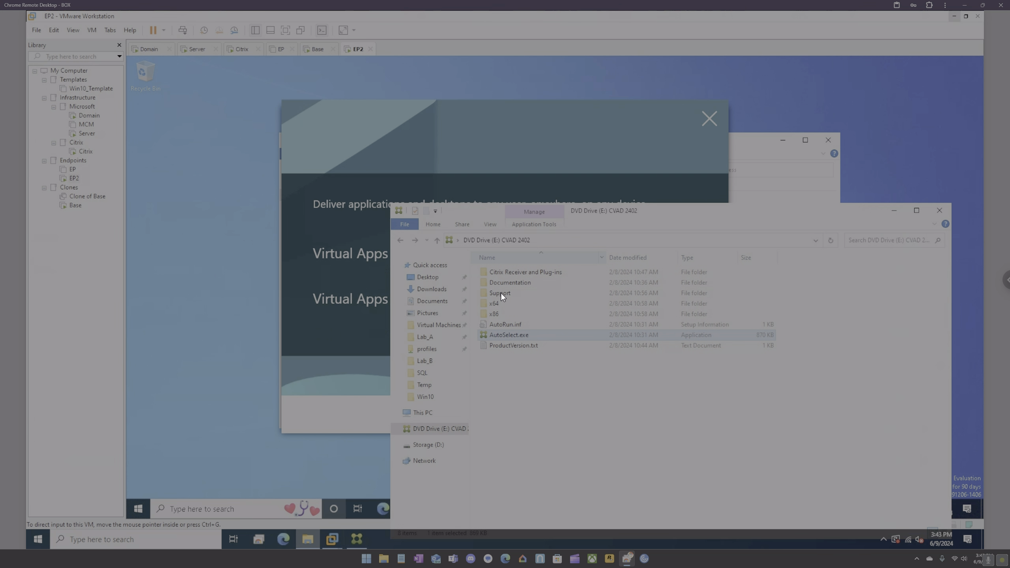
click(500, 142)
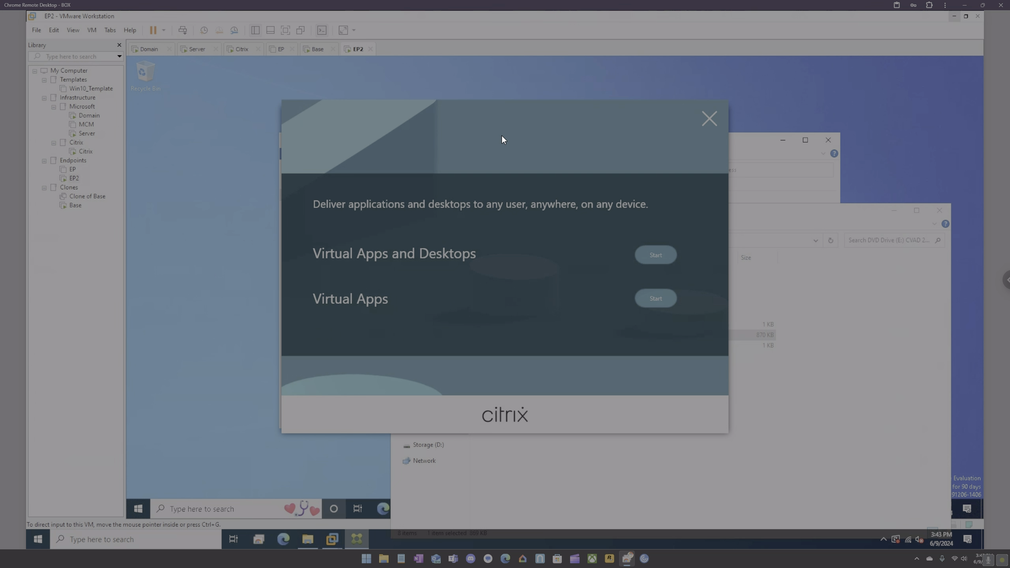
click(653, 256)
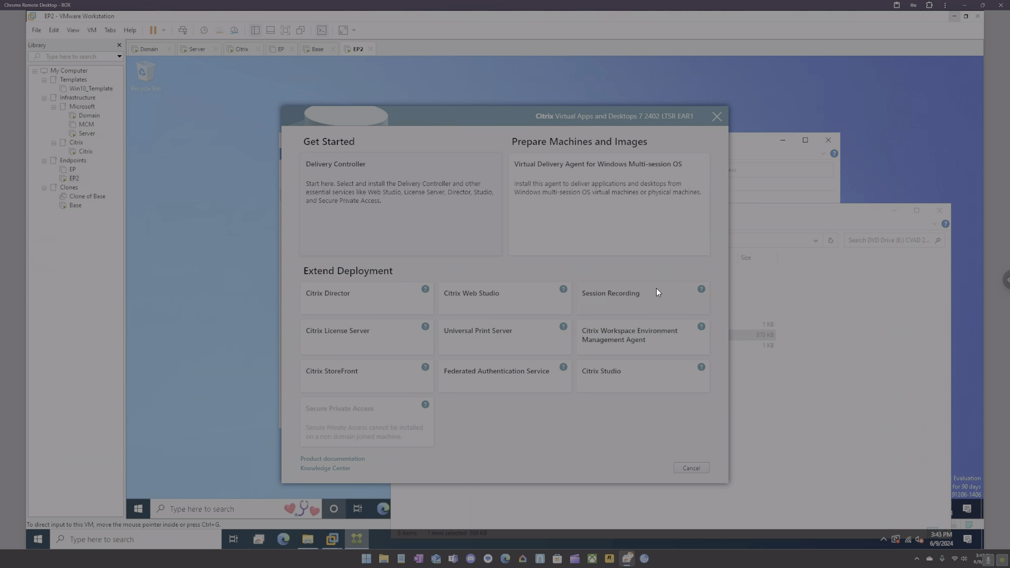
click(572, 180)
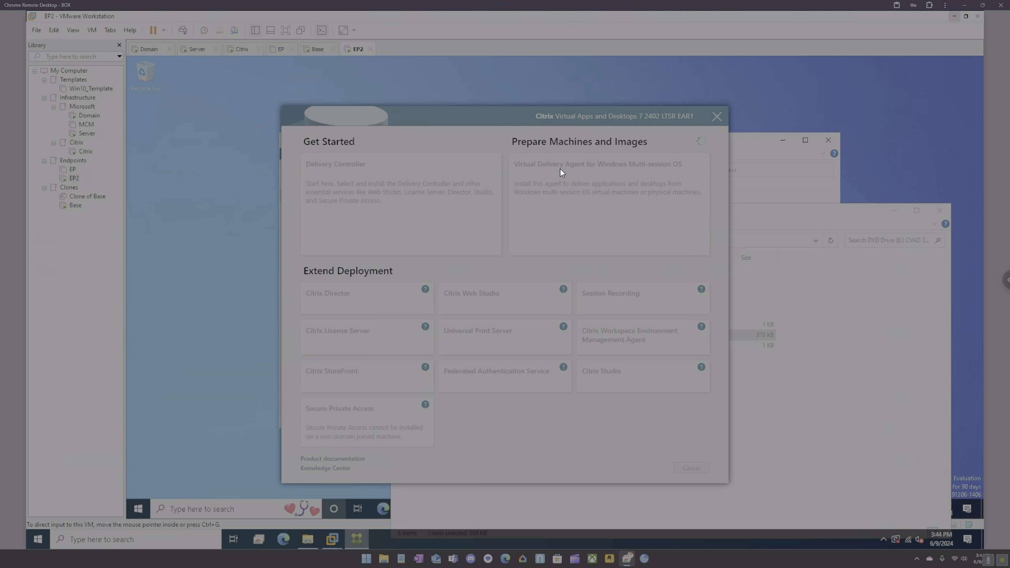
click(794, 214)
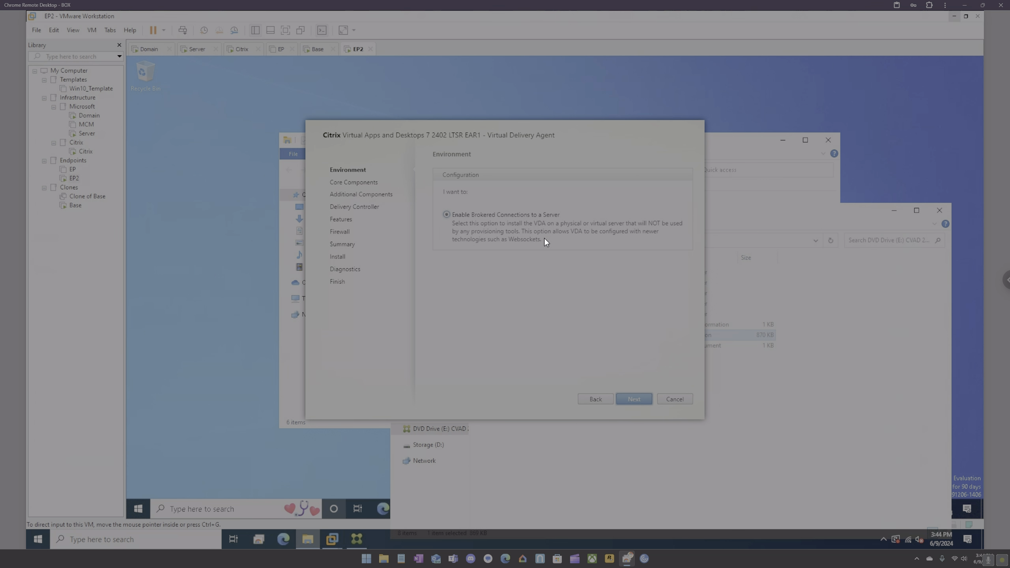
Examine the Virtual Delivery Agent wizard's Environment, Core Components and Additional Components pages, and cancel the installation
click(633, 398)
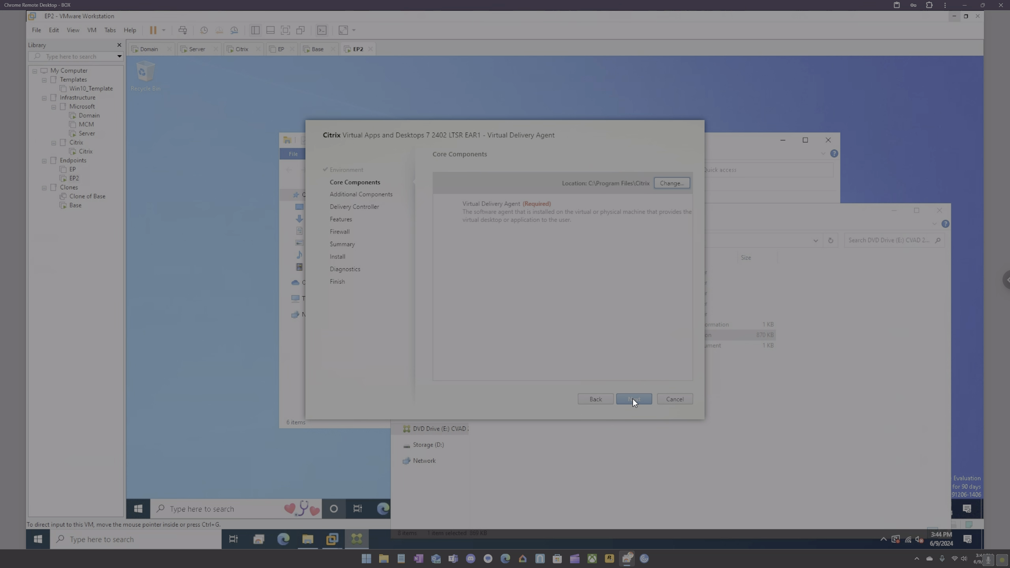
click(633, 398)
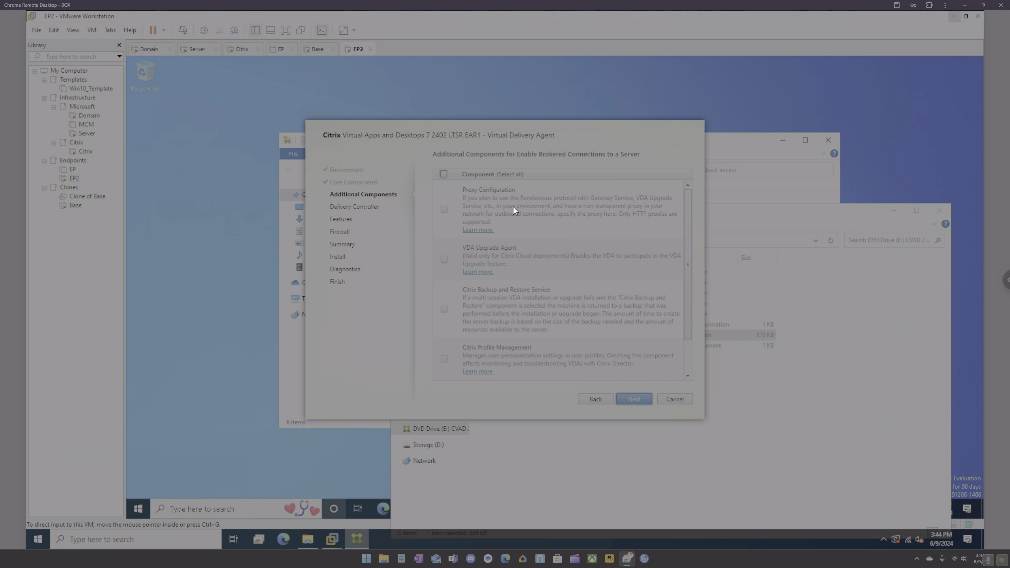
scroll(517, 282, down, 2)
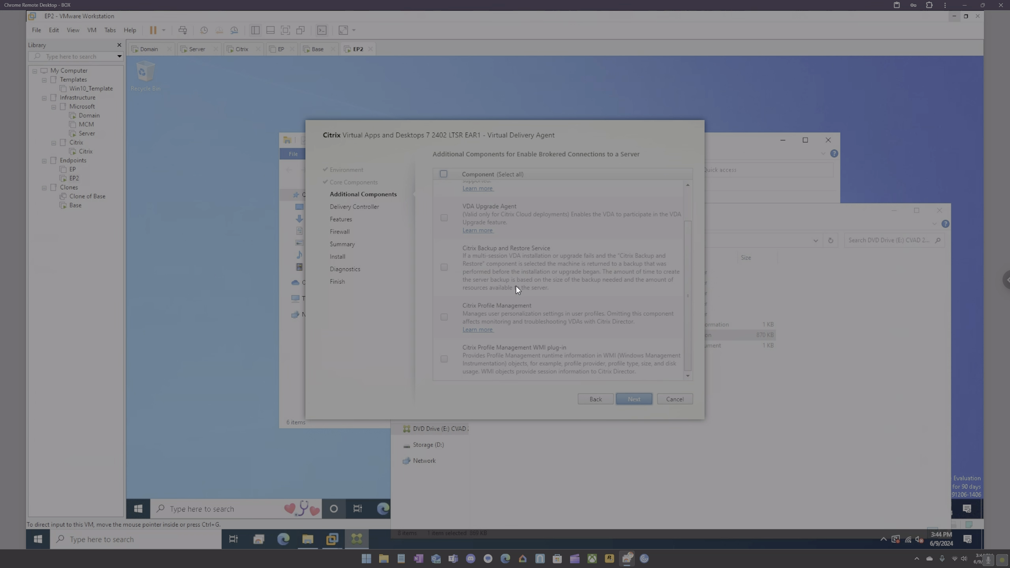
scroll(581, 296, up, 2)
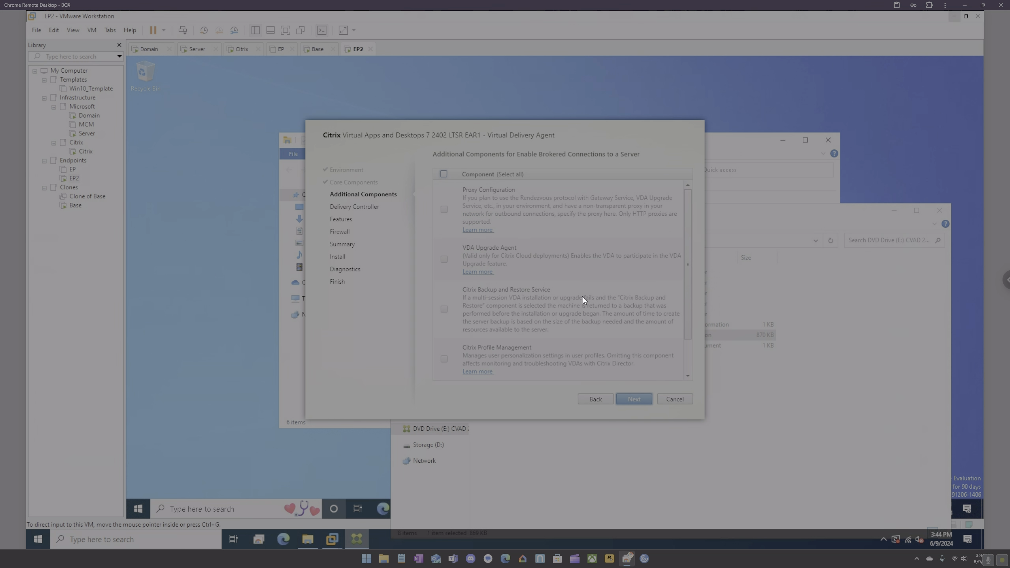
scroll(581, 298, down, 2)
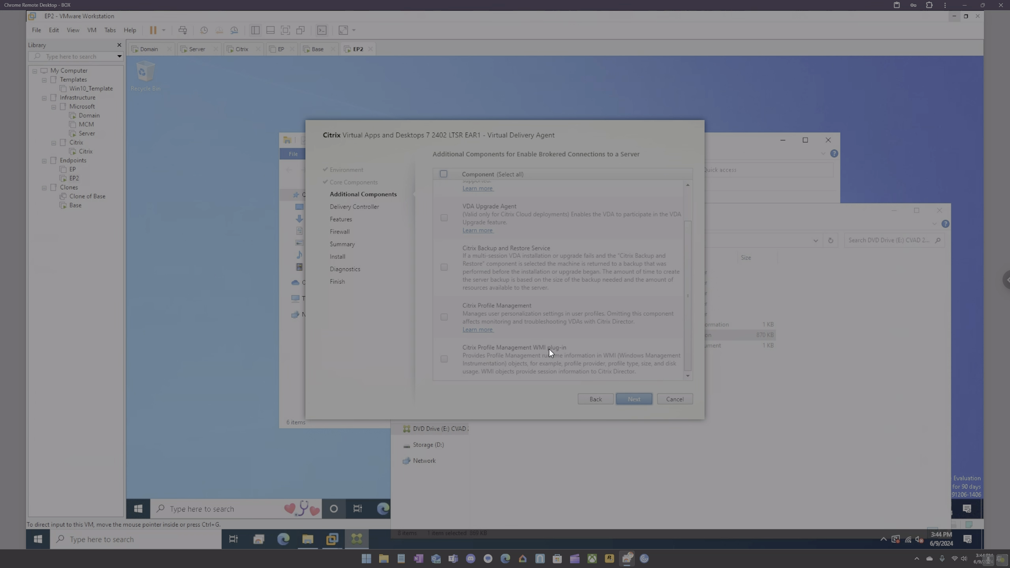
click(676, 400)
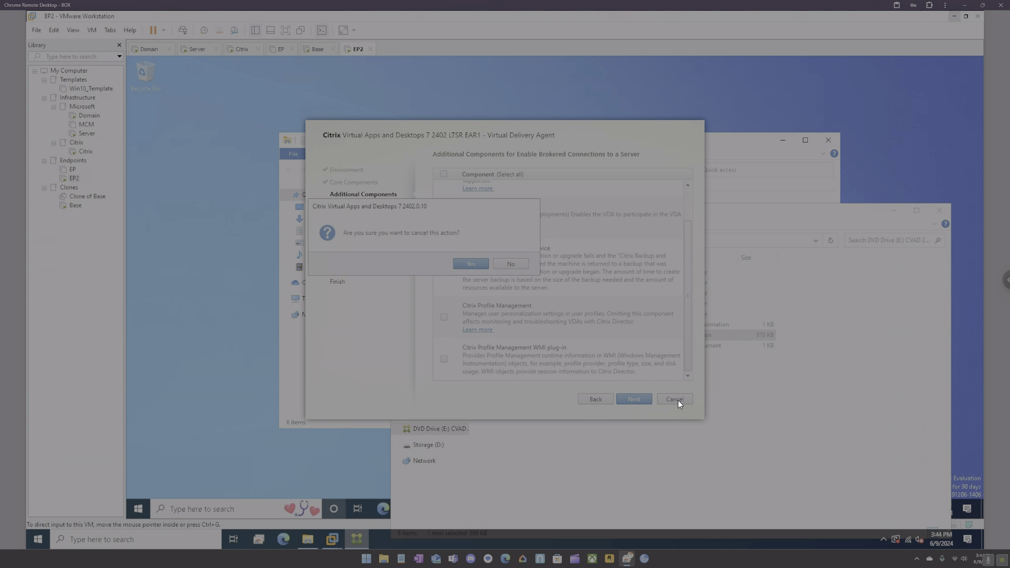
click(471, 263)
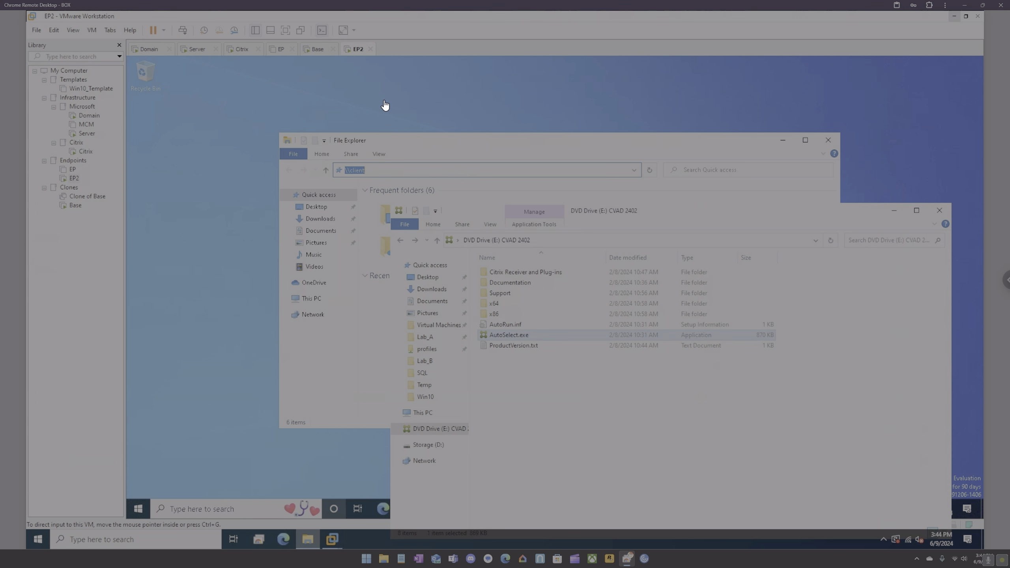
Close the CVAD 2402 drive window and try to open the network path \\box in EP2's File Explorer
click(942, 211)
click(461, 170)
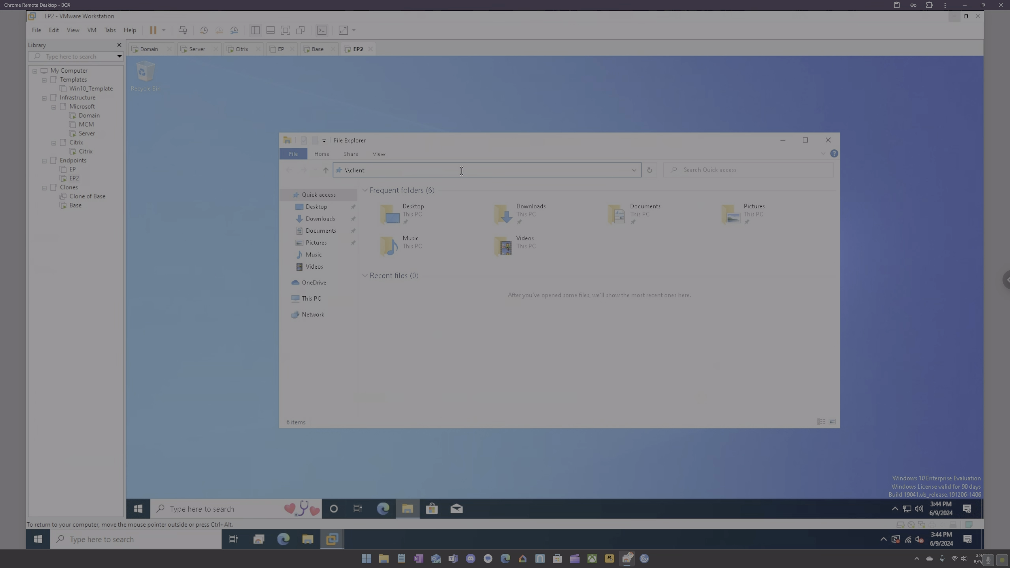
key(BackSpace)
key(BackSpace)
key(BackSpace)
key(BackSpace)
text(boxc)
key(BackSpace)
key(ctrl+a)
Power on the EP virtual machine, return to EP2 and dismiss its network path error
click(281, 51)
click(152, 31)
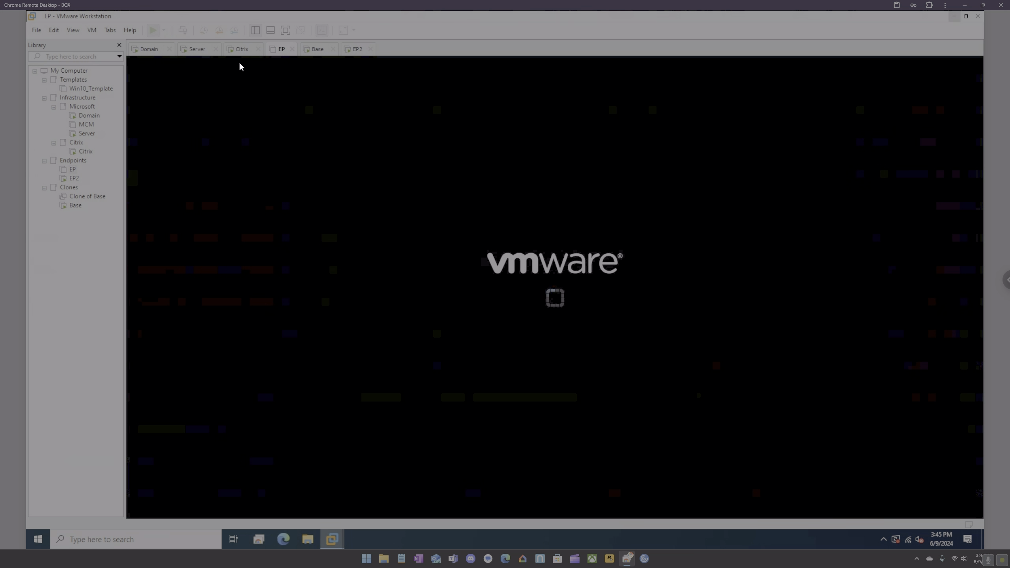
click(358, 52)
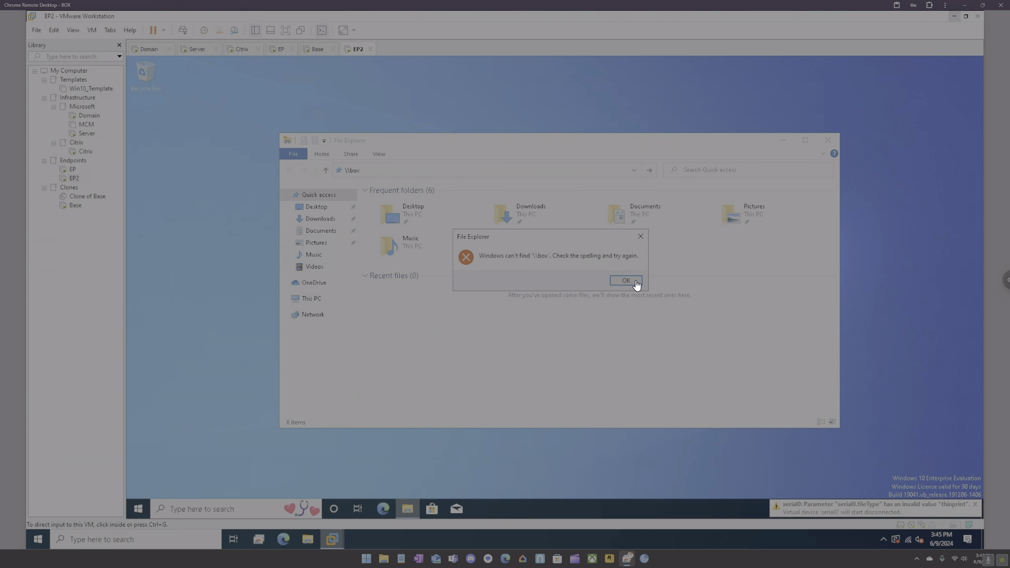
click(626, 281)
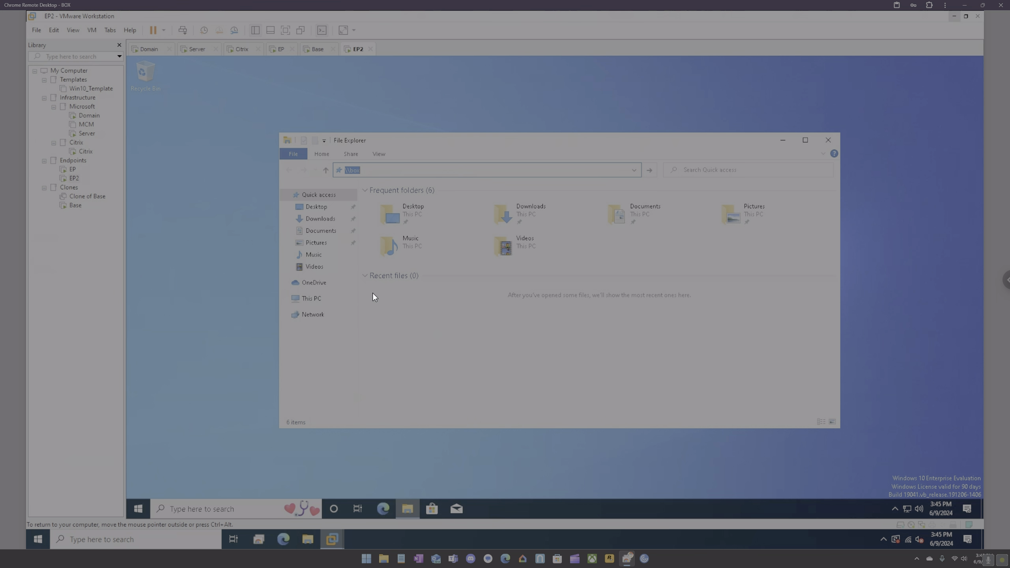
Open EP2's Computer Name/Domain Changes dialog through This PC's properties and the advanced system settings
right_click(317, 304)
click(361, 432)
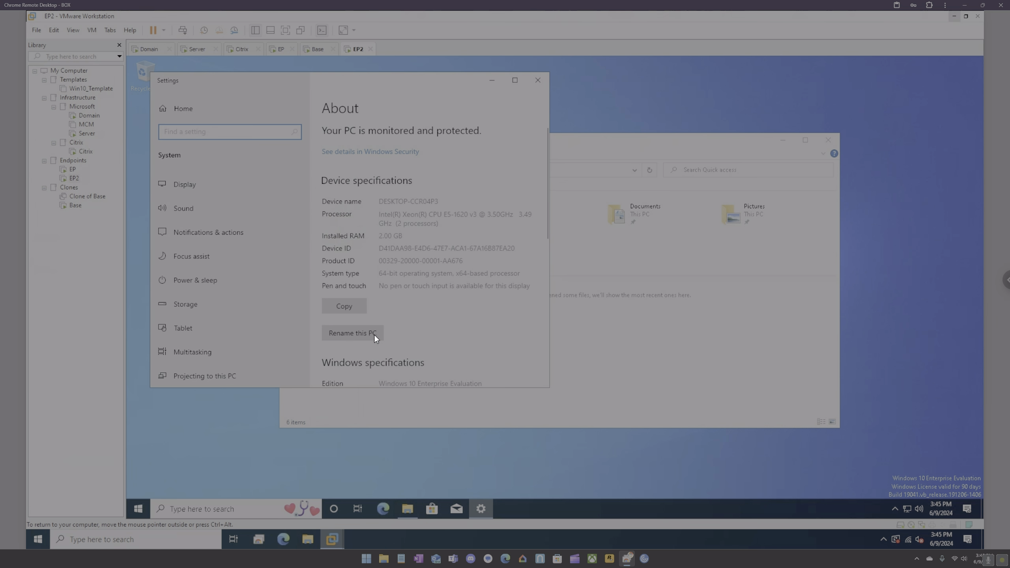
scroll(374, 335, down, 10)
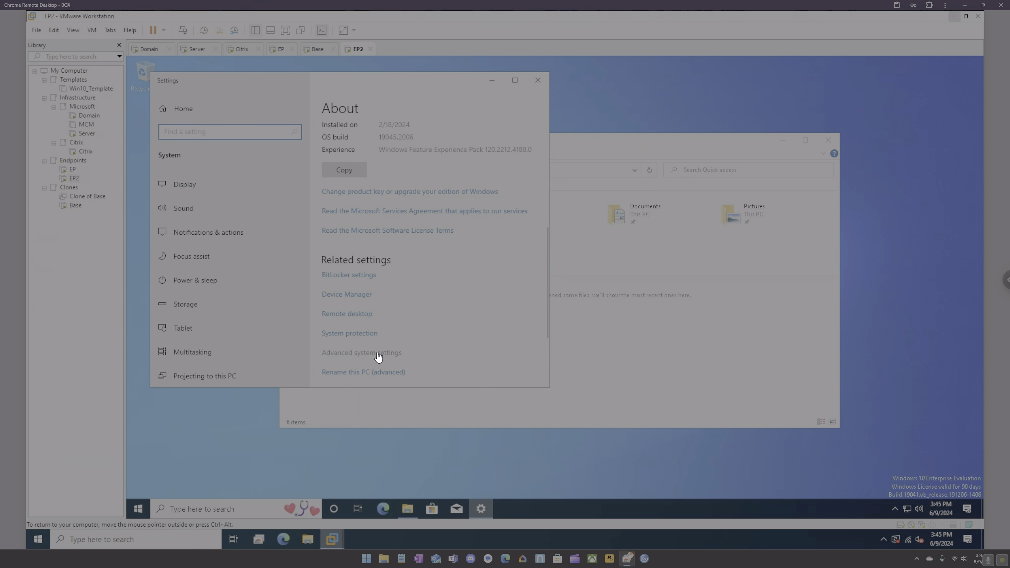
click(377, 353)
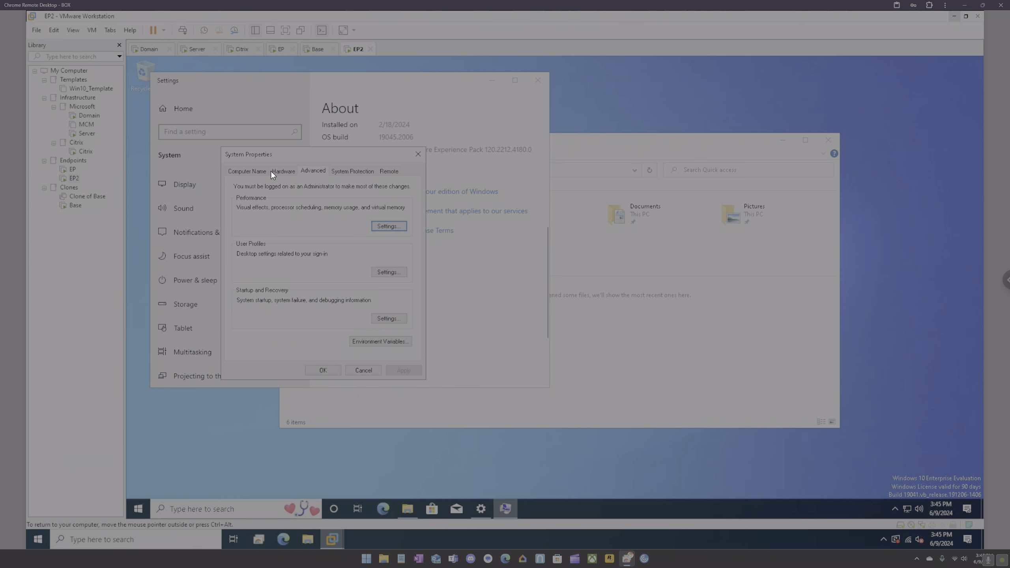
click(249, 169)
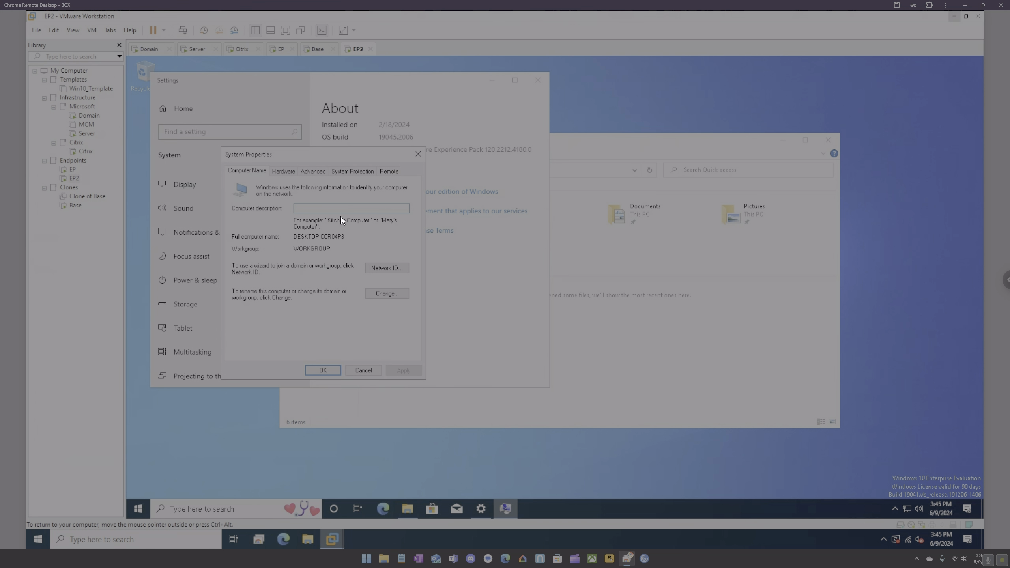
click(387, 293)
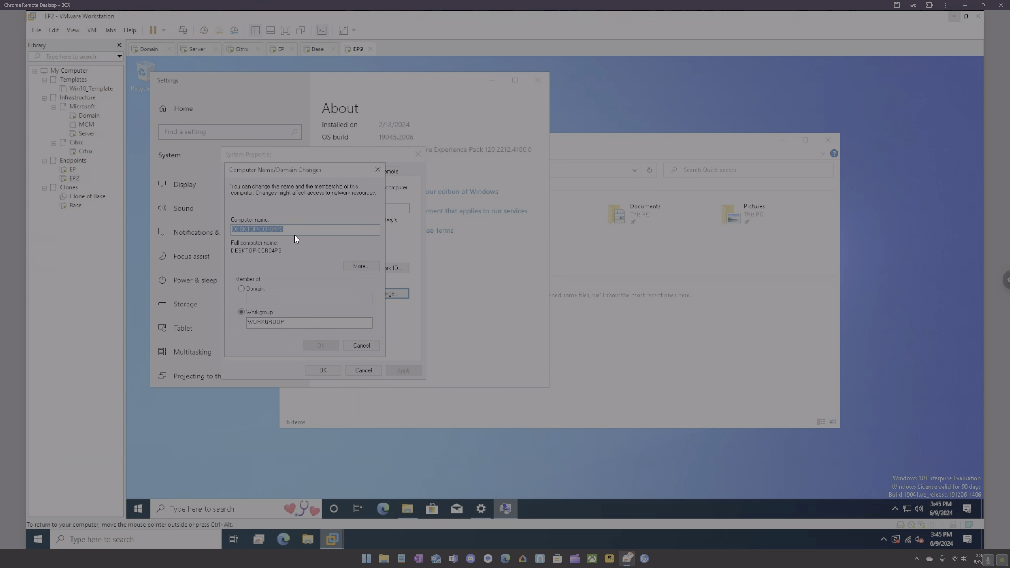
Set the computer name to EP2 and its membership to the domain eucla
click(256, 289)
click(260, 296)
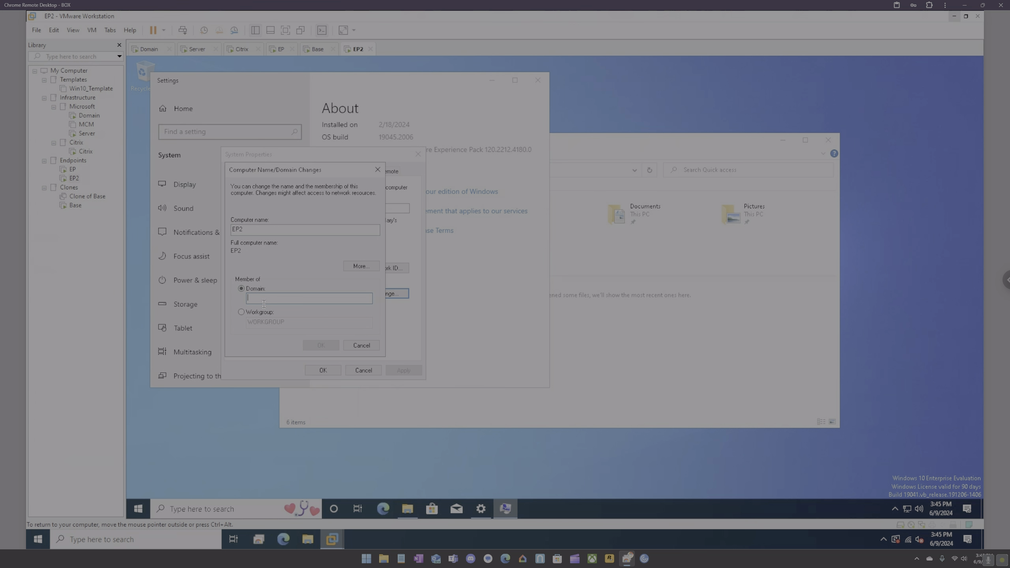
text(eucla)
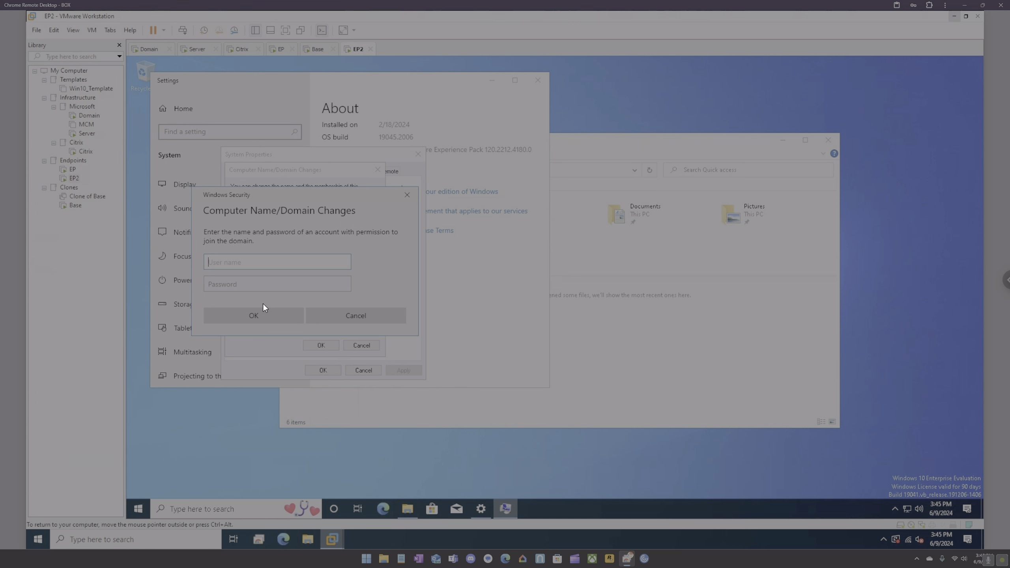
Authorize the domain join with the eucla\citrixadmin account and its account password
text(eucla\citrixadmin)
key(Tab)
text(*****)
key(Return)
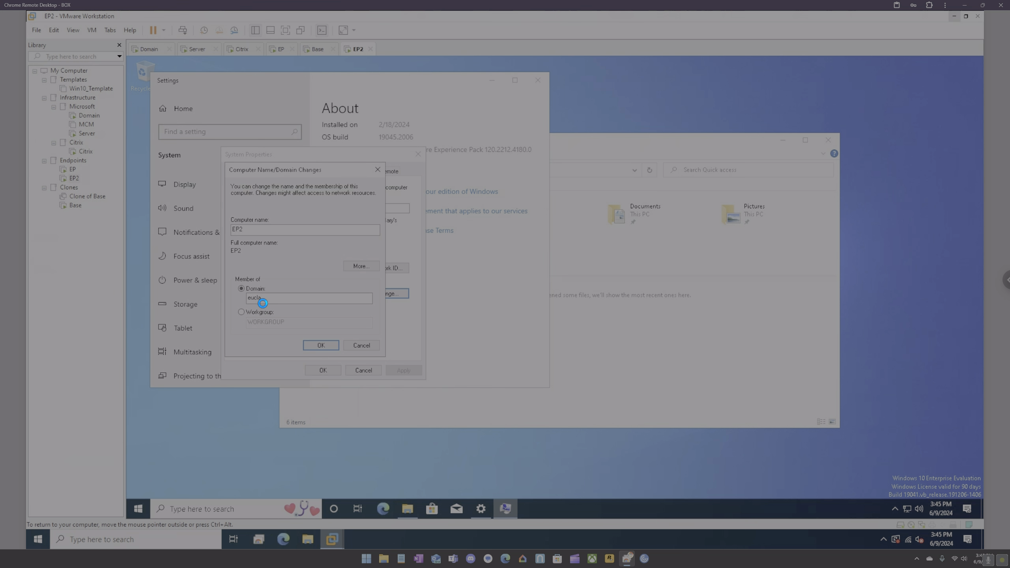
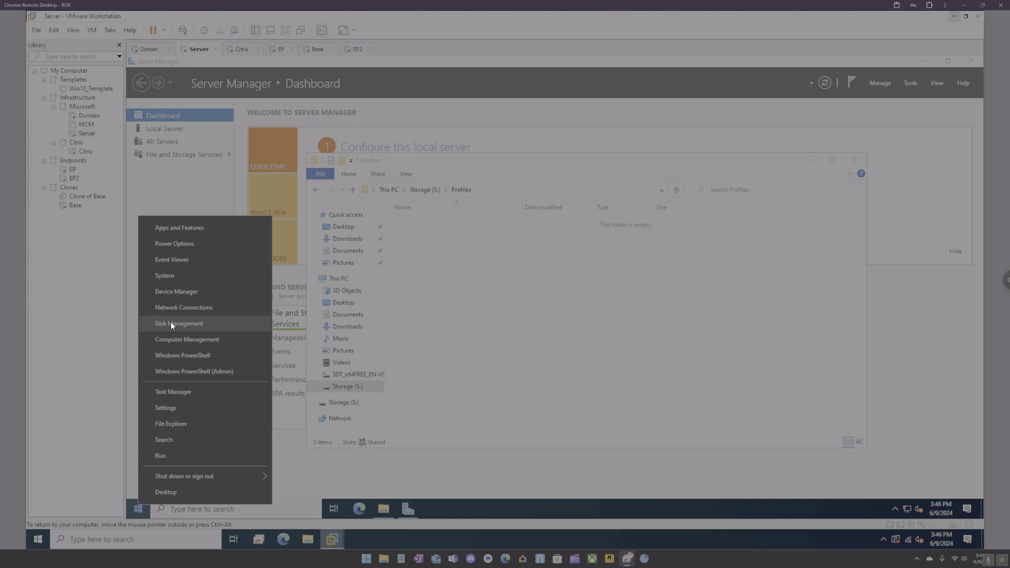
Check the Server virtual machine's disks in Disk Management, and close it and the Profiles folder window
click(170, 323)
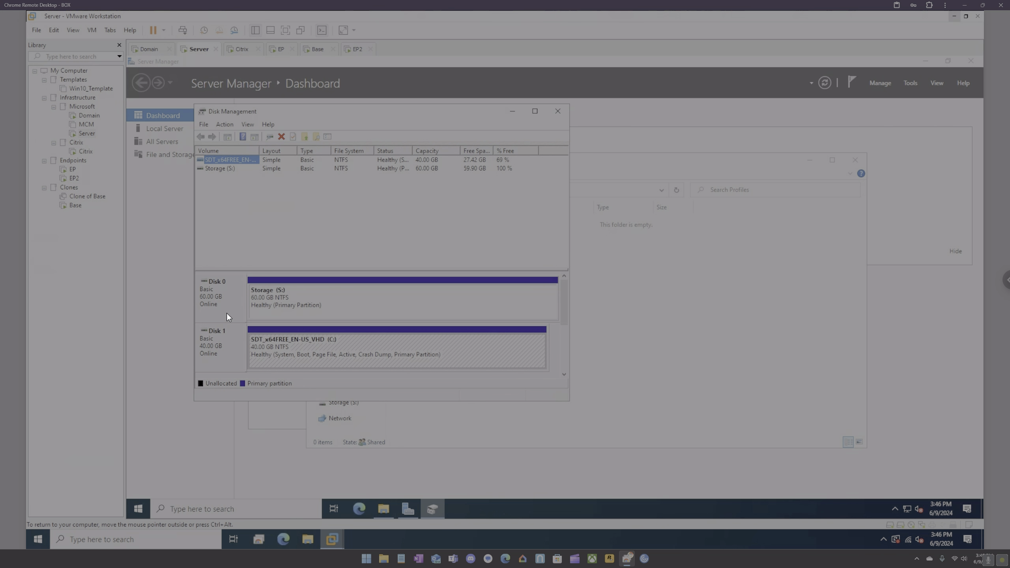
click(227, 308)
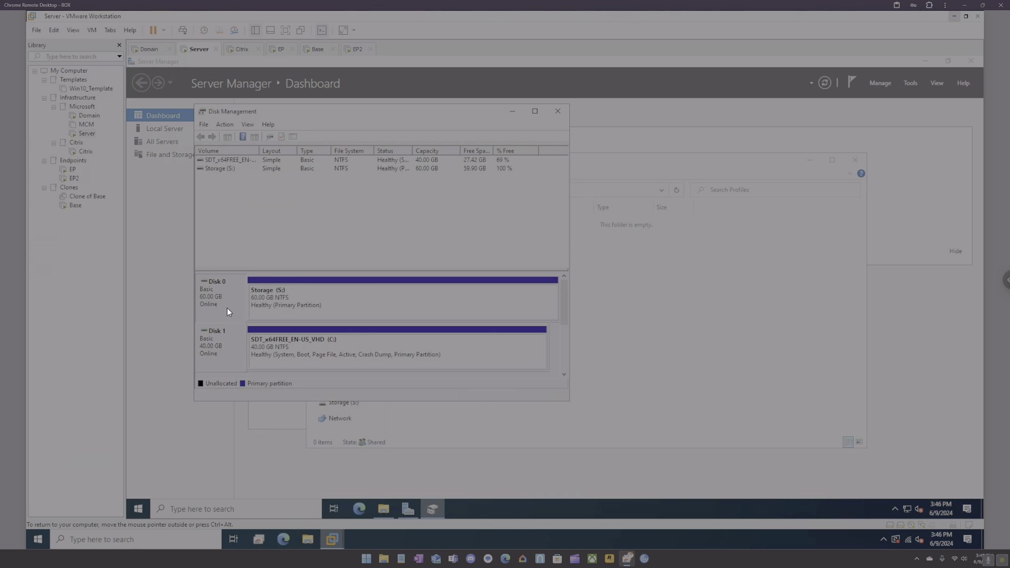
click(557, 112)
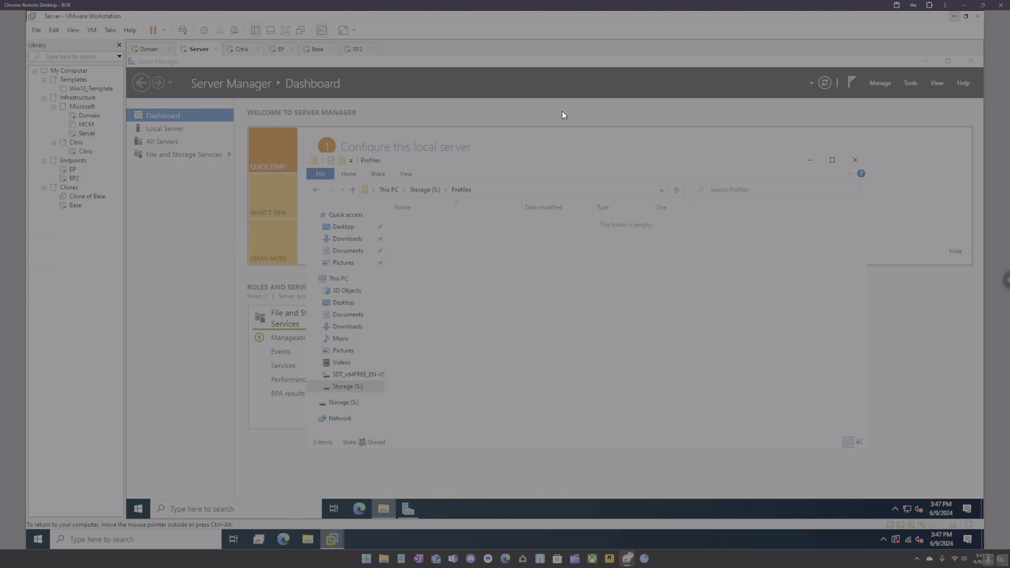
drag(561, 162, 513, 155)
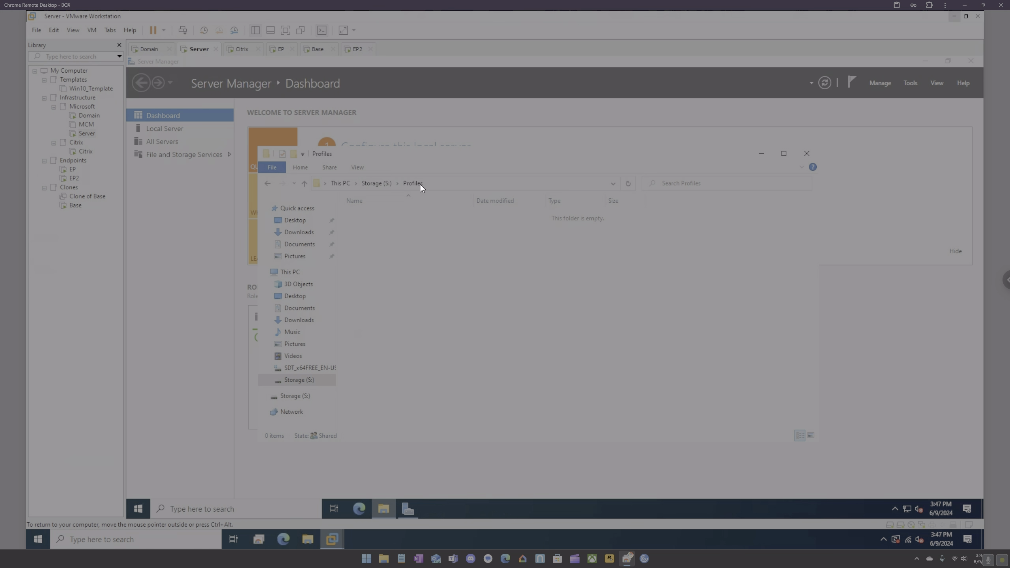
click(808, 154)
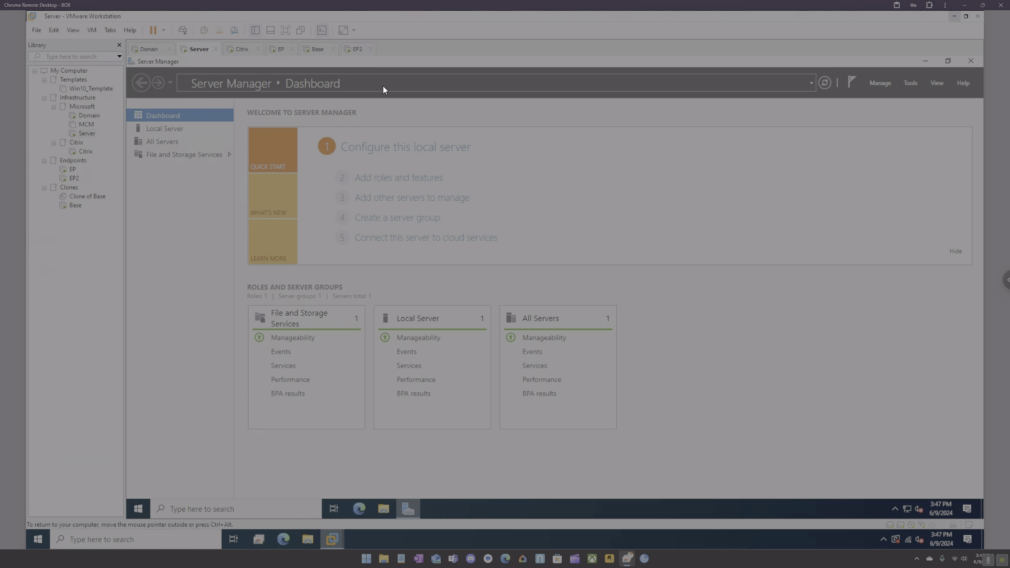
Return to the EP2 virtual machine and dismiss the domain join error
click(358, 49)
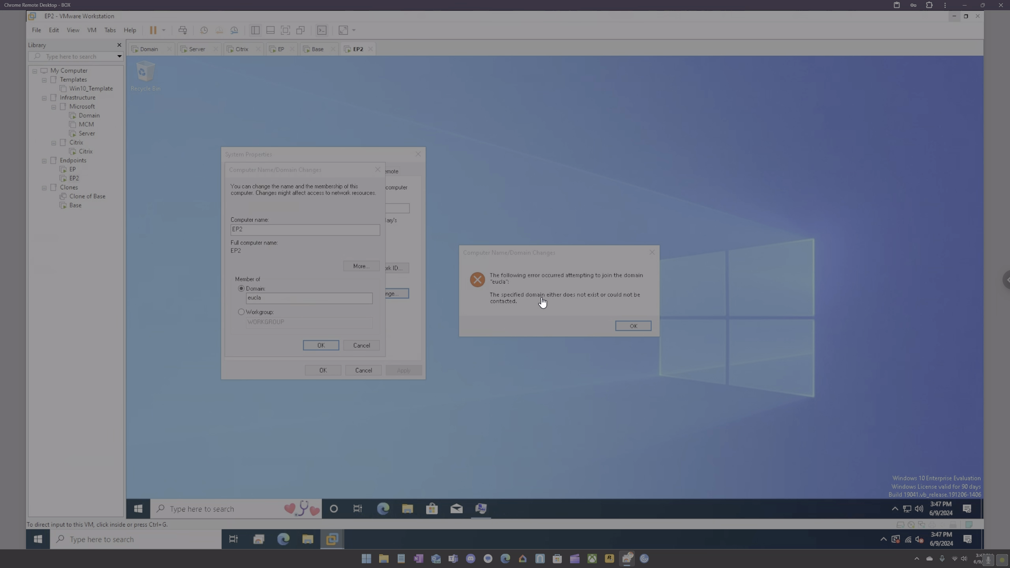
click(631, 325)
click(628, 326)
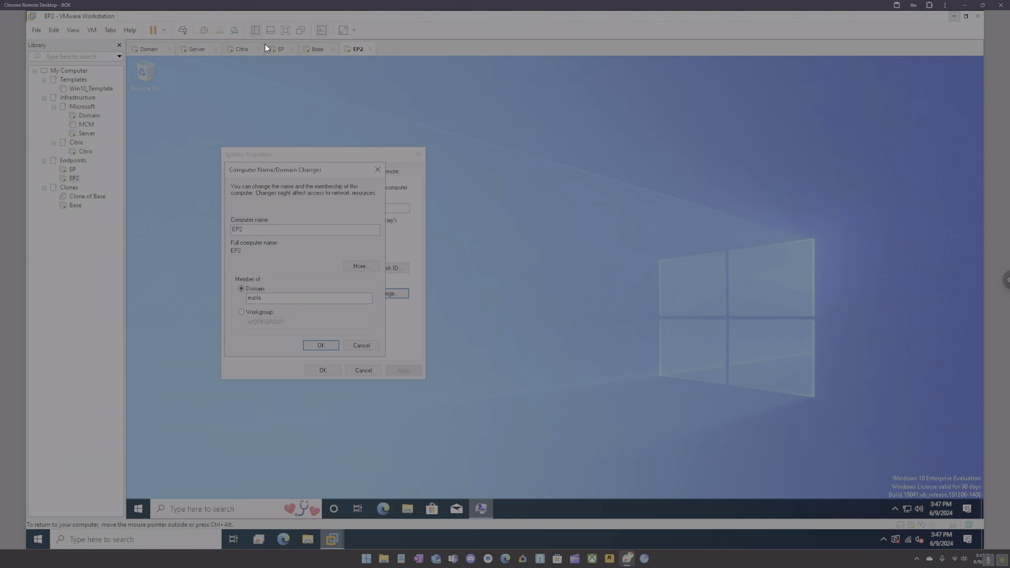
Disconnect and reconnect the CD/DVD (SATA) drive of the EP2 virtual machine
right_click(357, 49)
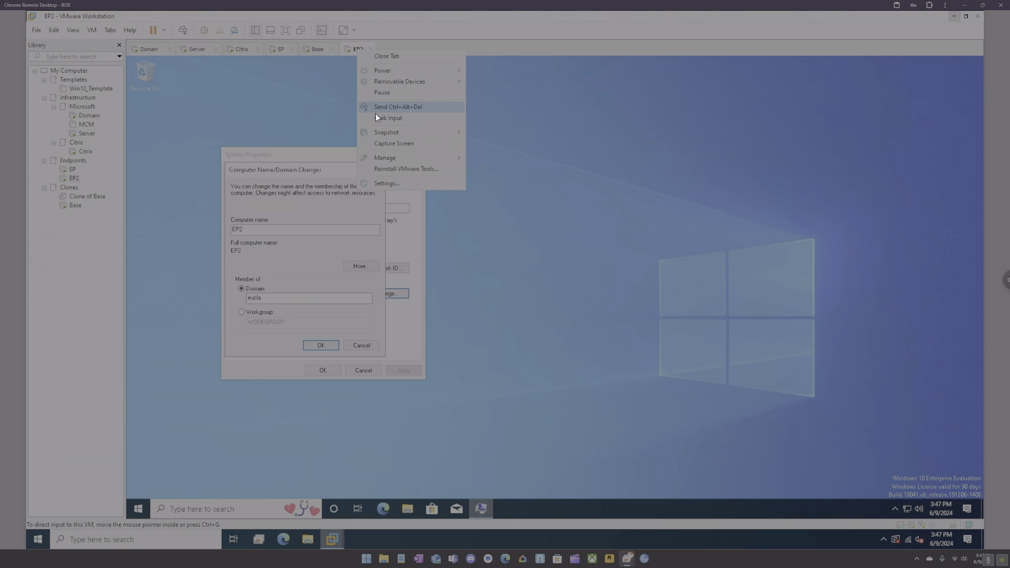
mouse_move(391, 161)
mouse_move(414, 82)
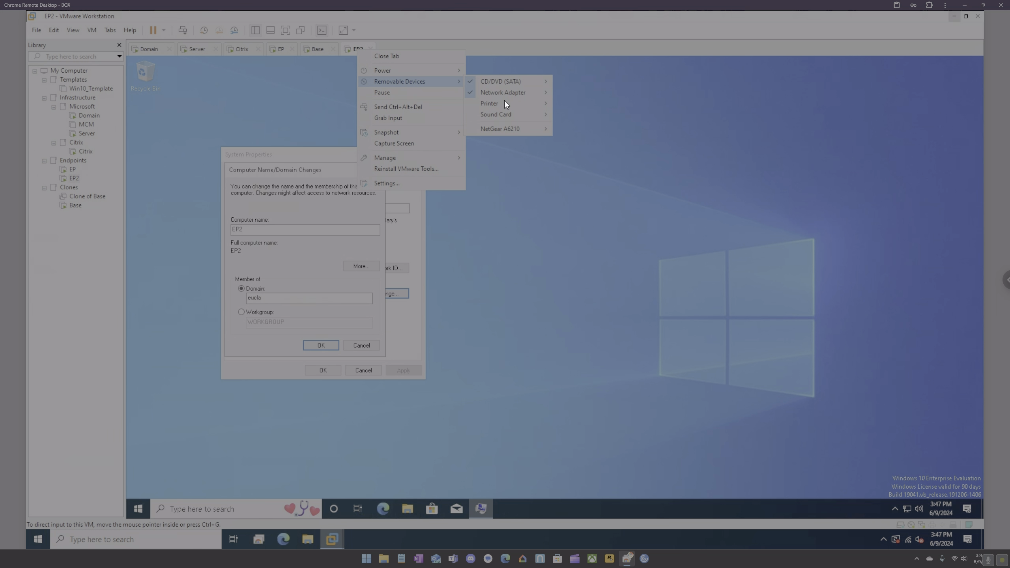
mouse_move(503, 82)
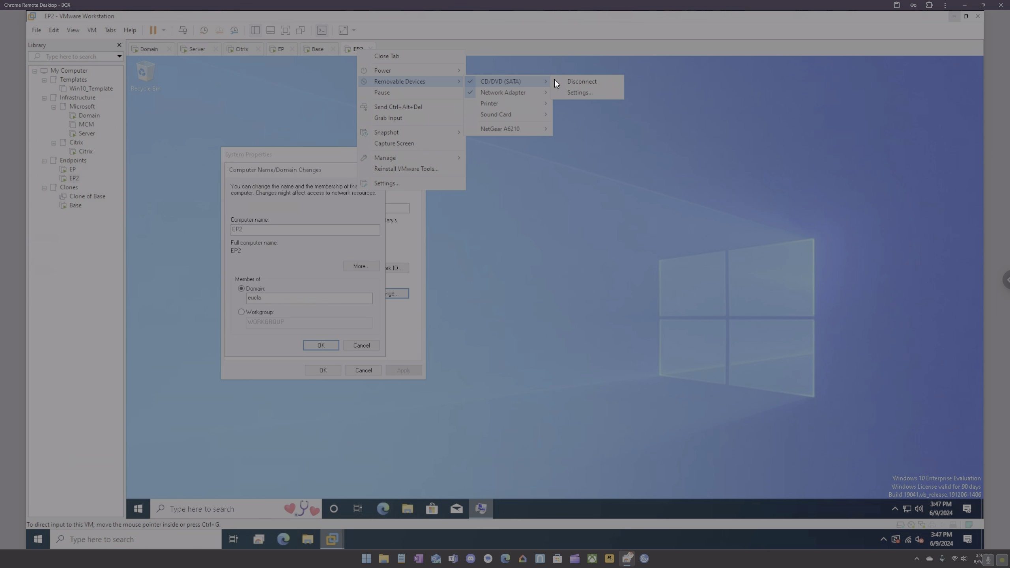
click(573, 81)
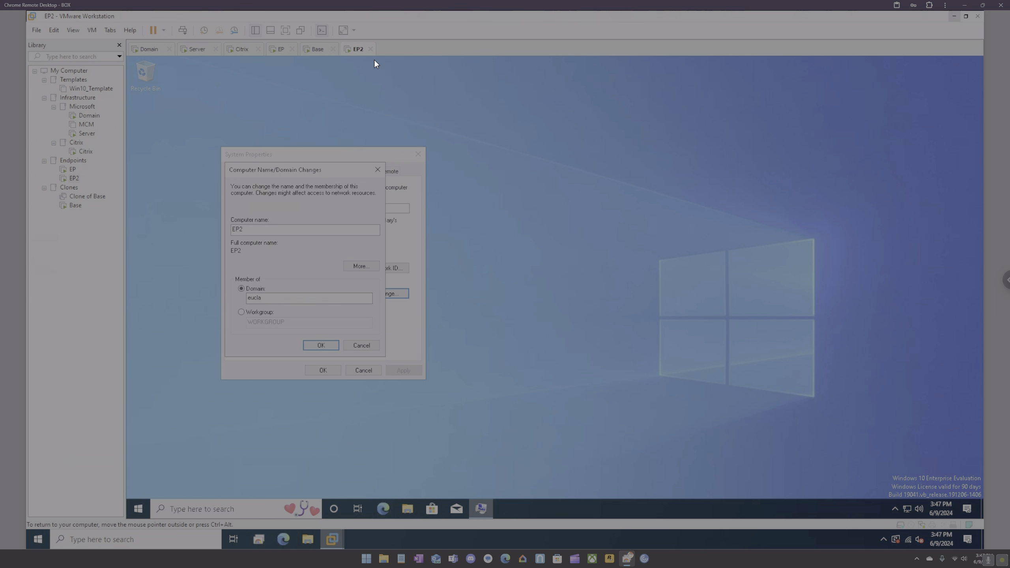
right_click(355, 53)
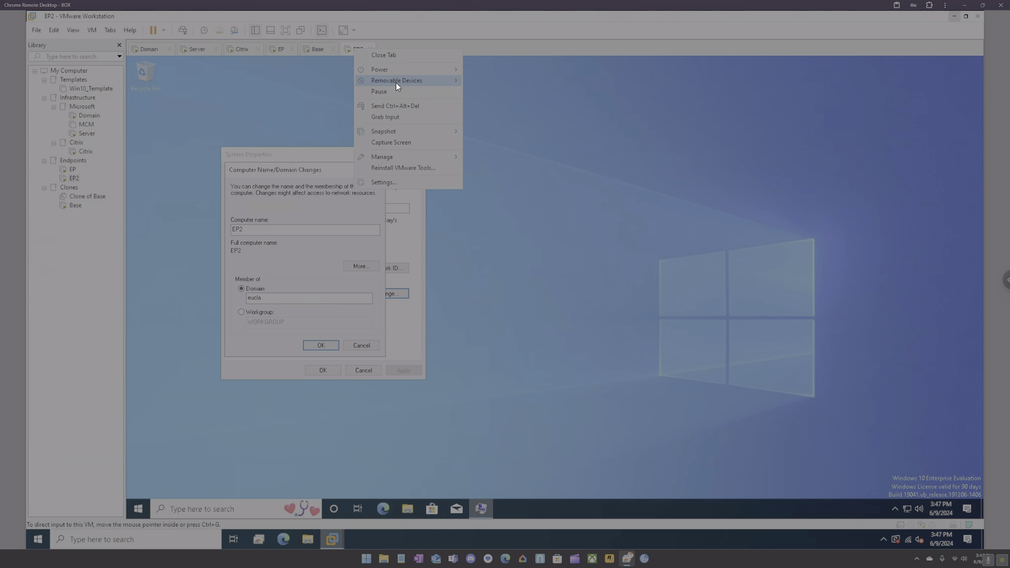
mouse_move(396, 83)
mouse_move(505, 80)
click(568, 79)
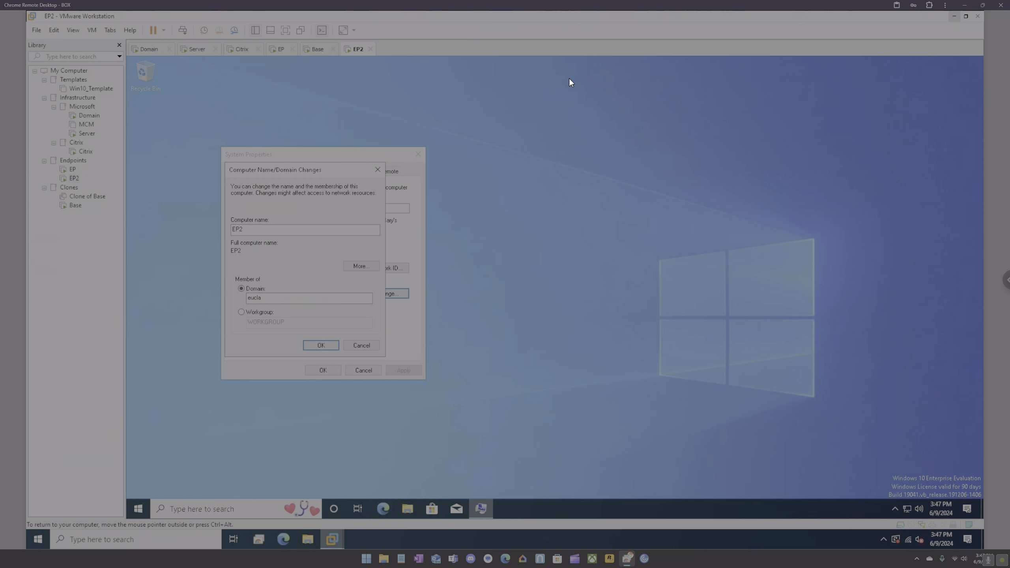
Mount Citrix_Virtual_Apps_and_Desktops_7_2402_LTSR_EAR1.iso from D:\Citrix\CVAD in EP2's CD/DVD (SATA) drive
right_click(354, 50)
mouse_move(391, 70)
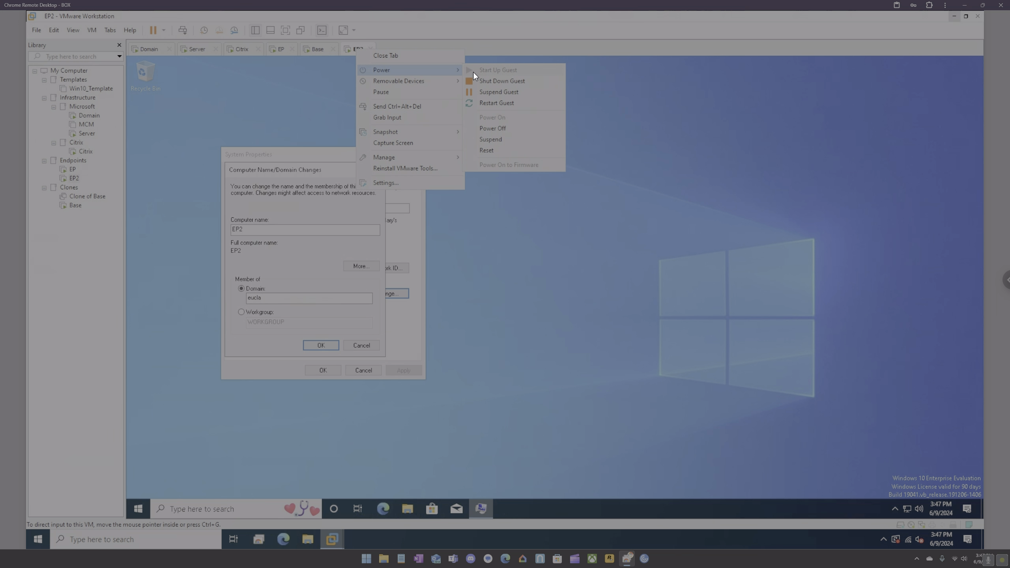
mouse_move(458, 84)
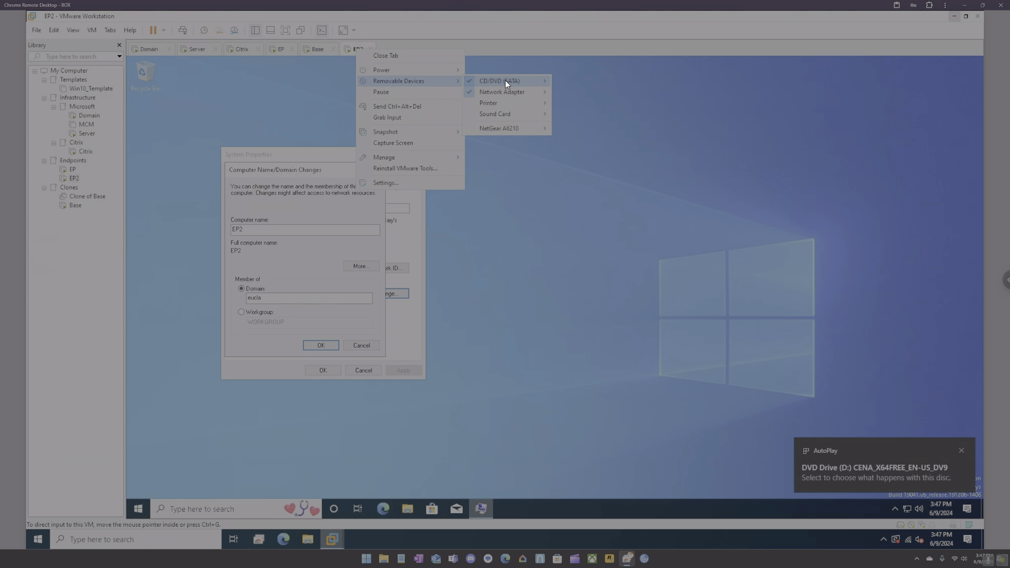
mouse_move(505, 80)
click(590, 90)
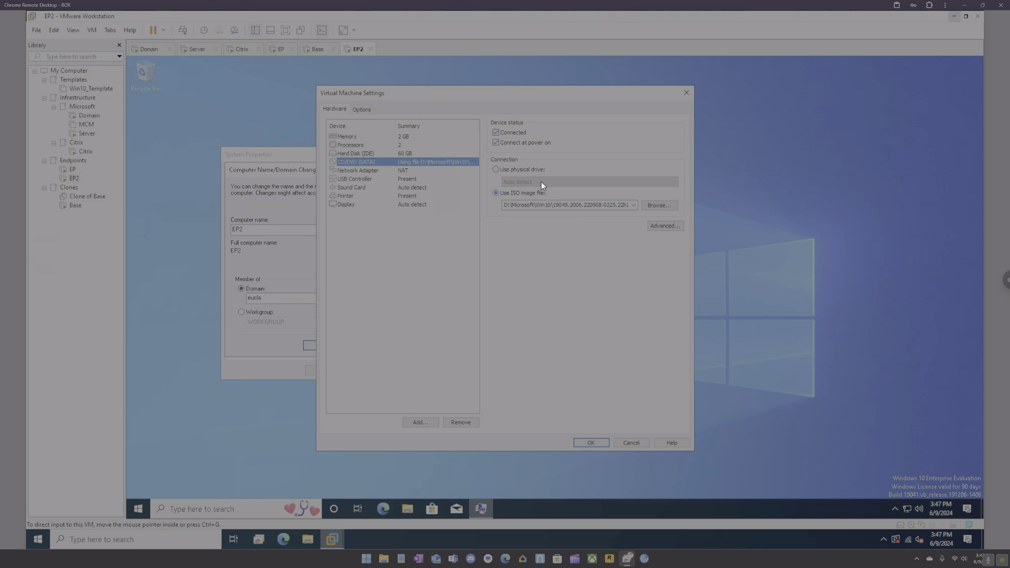
click(661, 204)
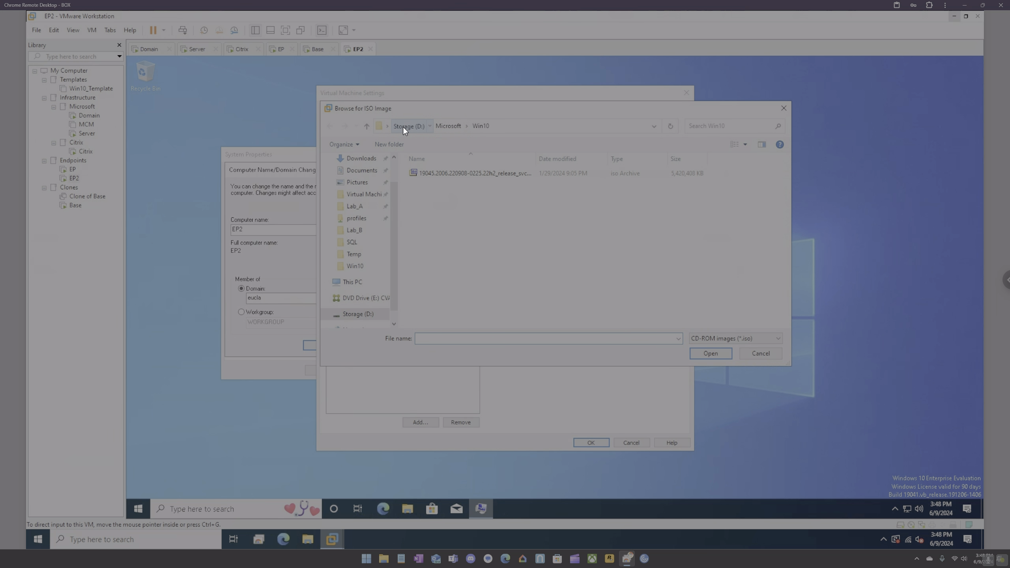
click(402, 126)
double_click(434, 177)
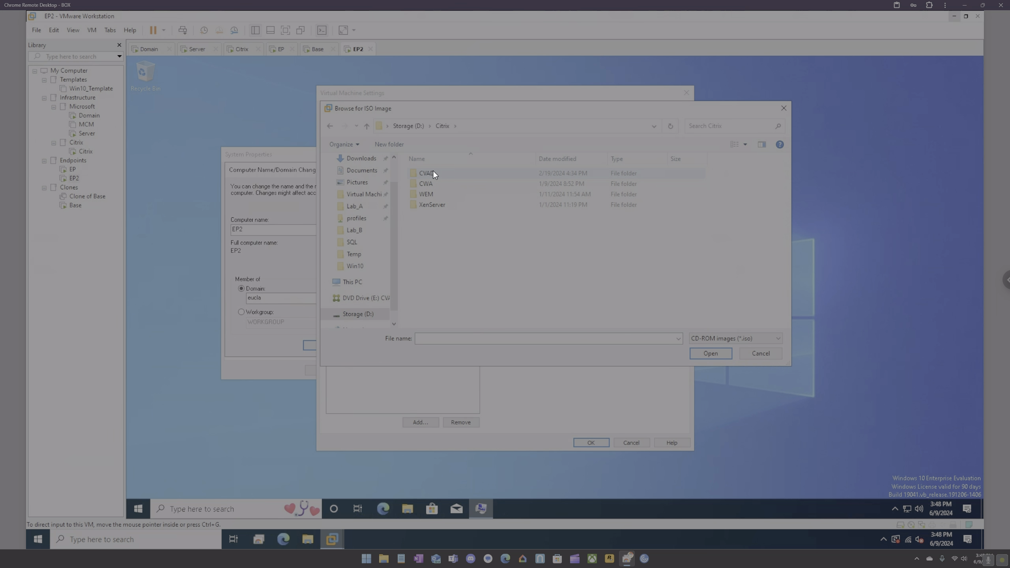
double_click(434, 173)
click(461, 195)
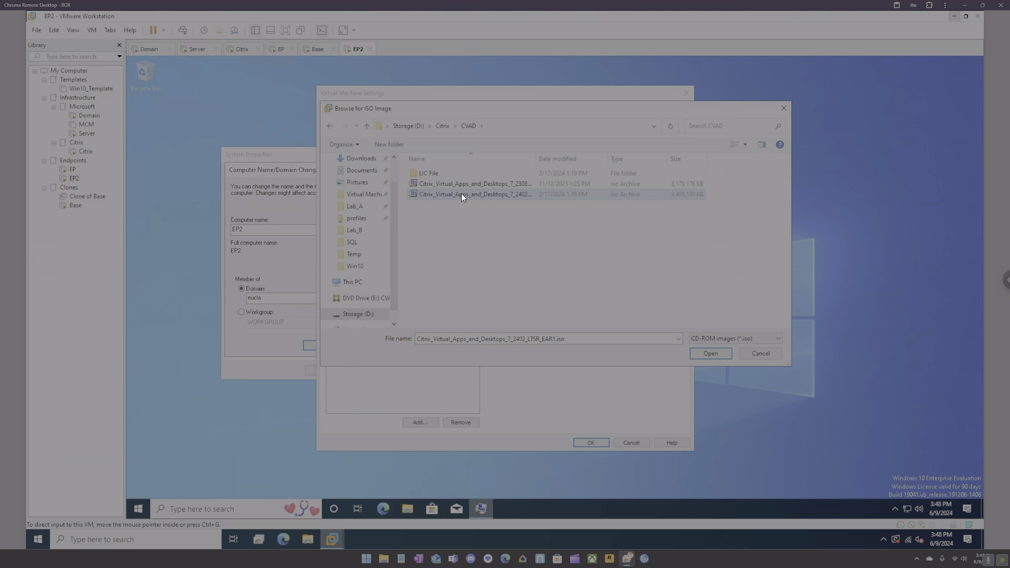
click(722, 353)
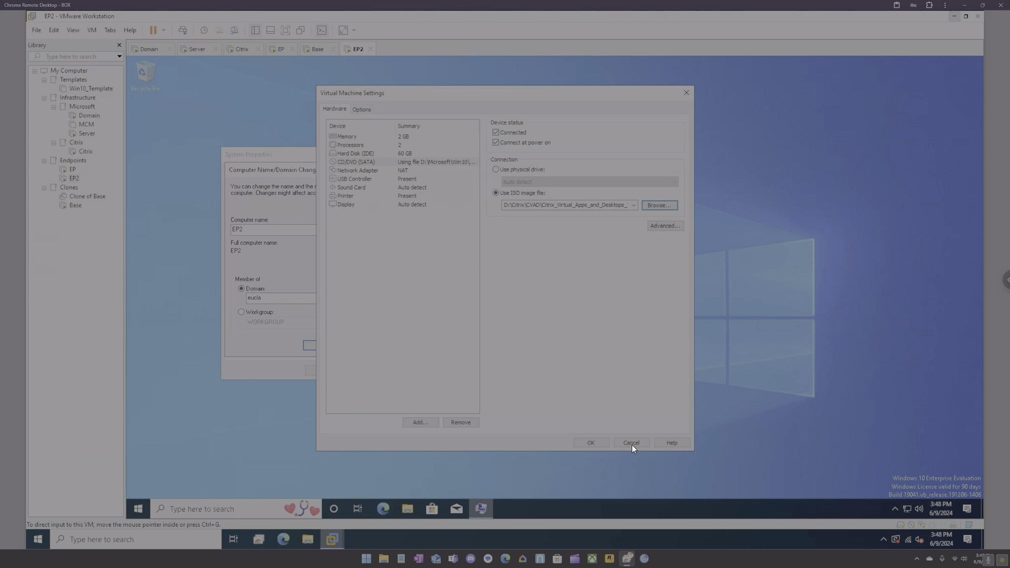
click(597, 443)
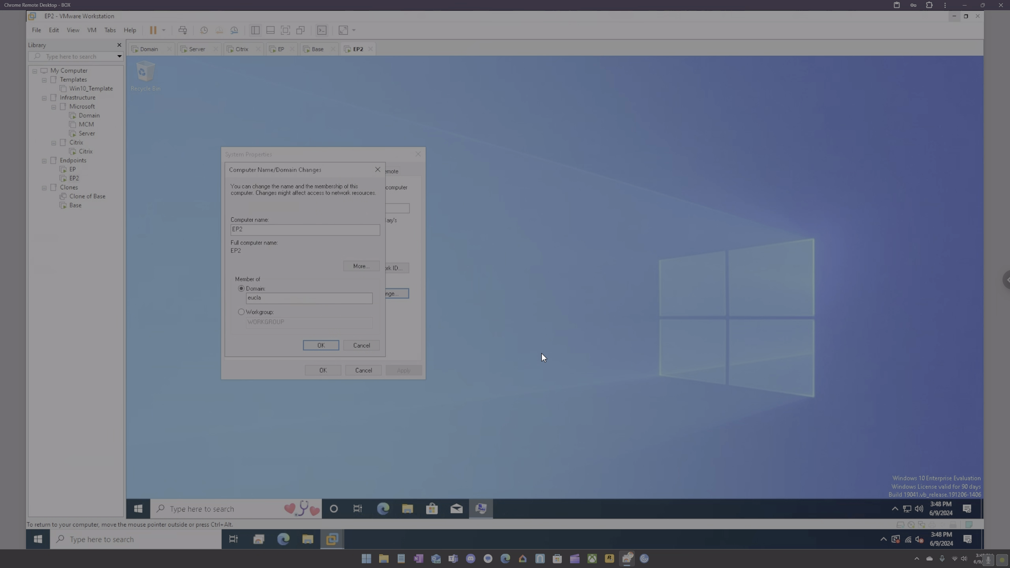
Launch the installer from EP2's CVAD 2402 disc and start the Virtual Apps and Desktops setup of the Virtual Delivery Agent for Windows Single-session OS
click(407, 507)
click(310, 297)
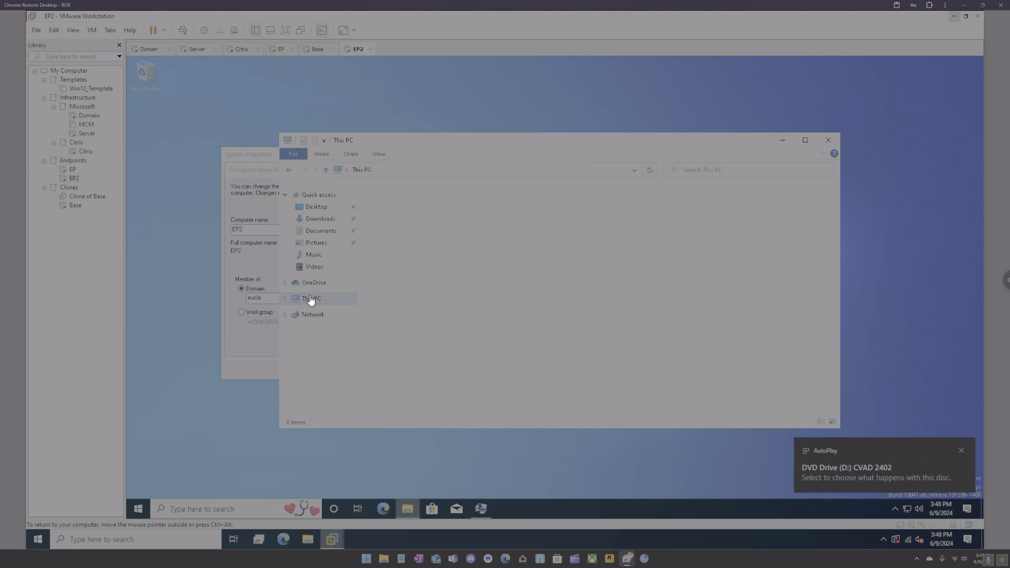
double_click(545, 305)
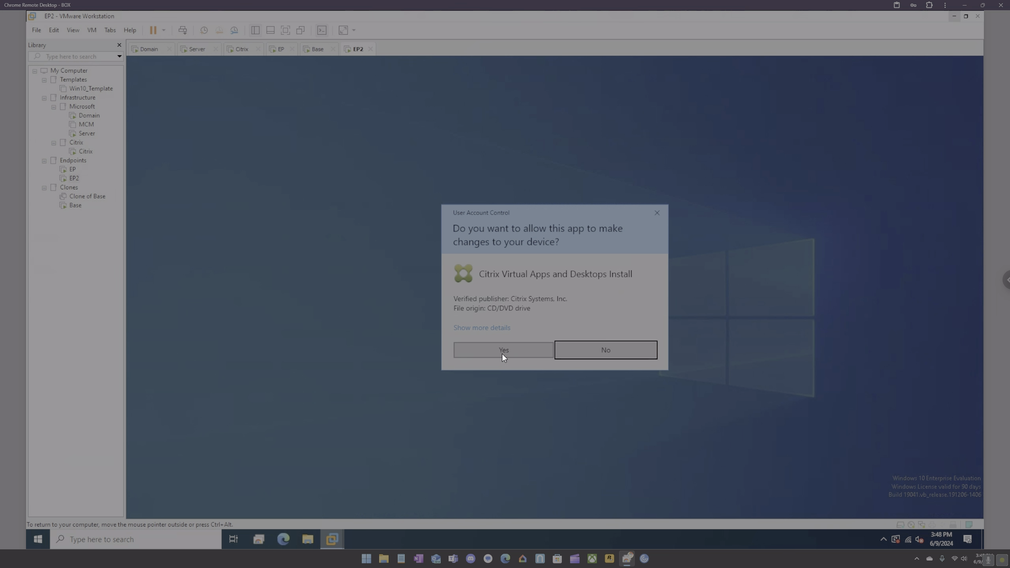
click(502, 352)
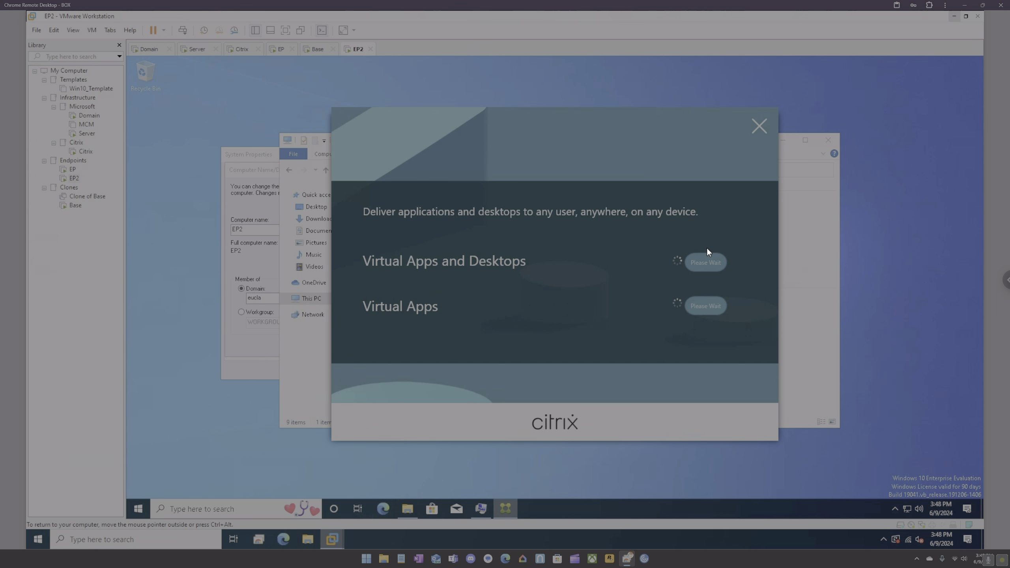
click(704, 263)
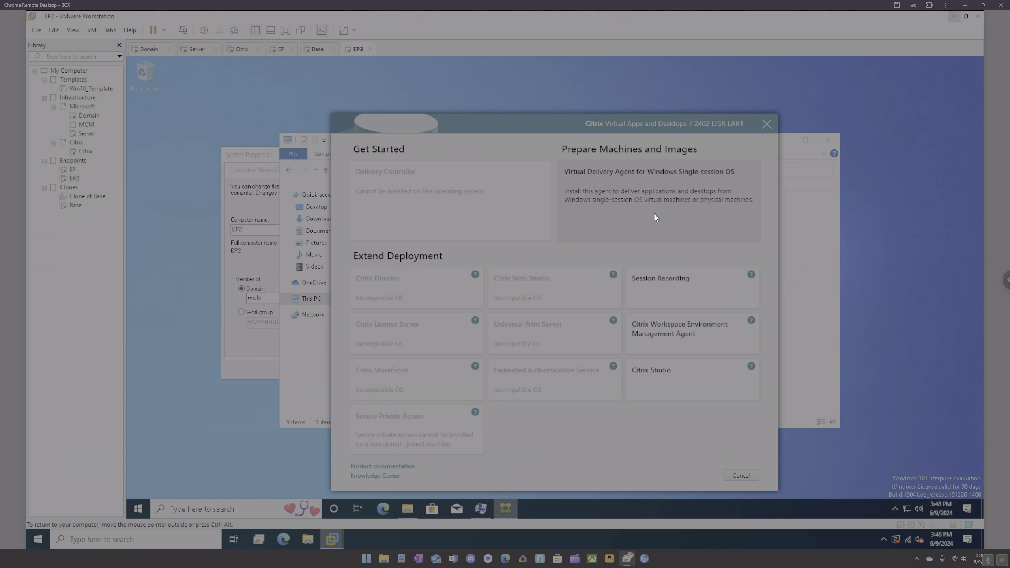
click(655, 215)
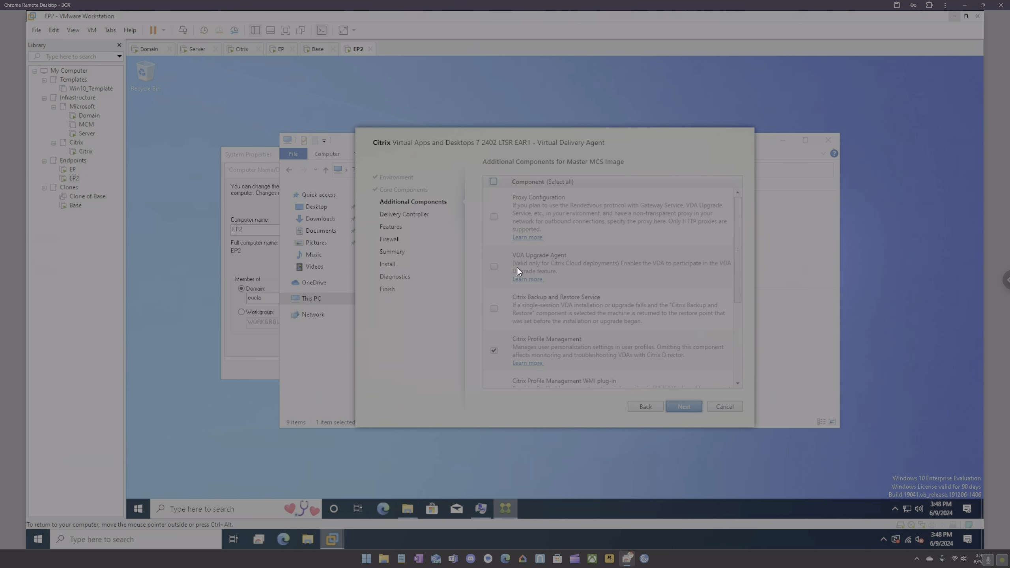
Review the agent's additional components, select Machine Creation Services (MCS) storage optimization, and cancel the installation
scroll(517, 269, down, 3)
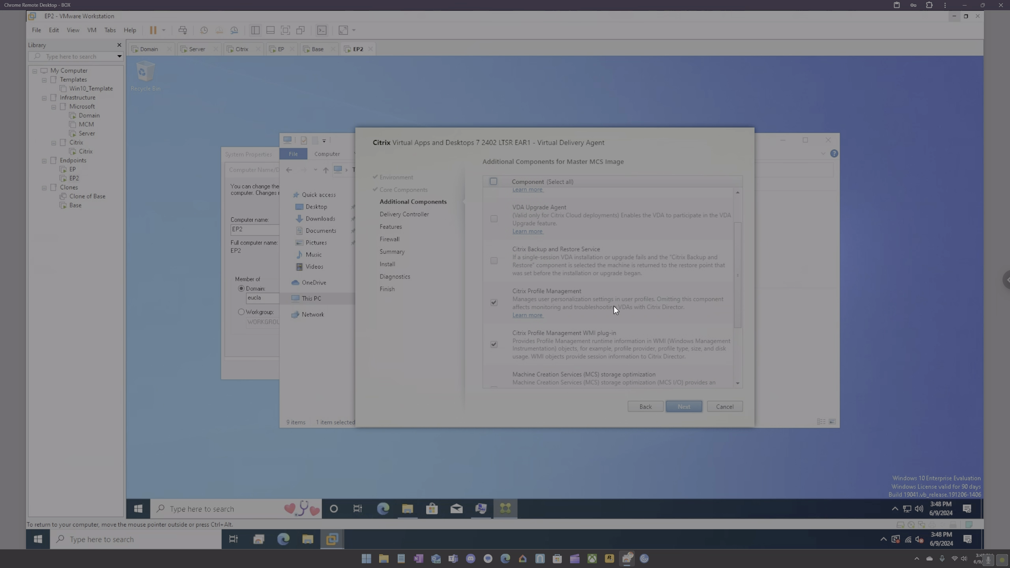
scroll(614, 306, down, 1)
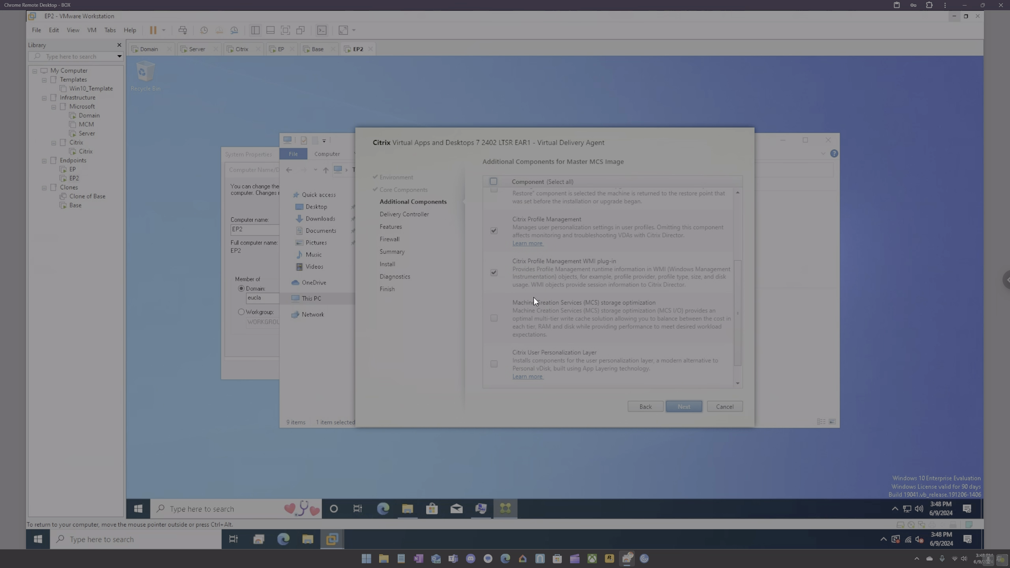
click(495, 317)
click(731, 408)
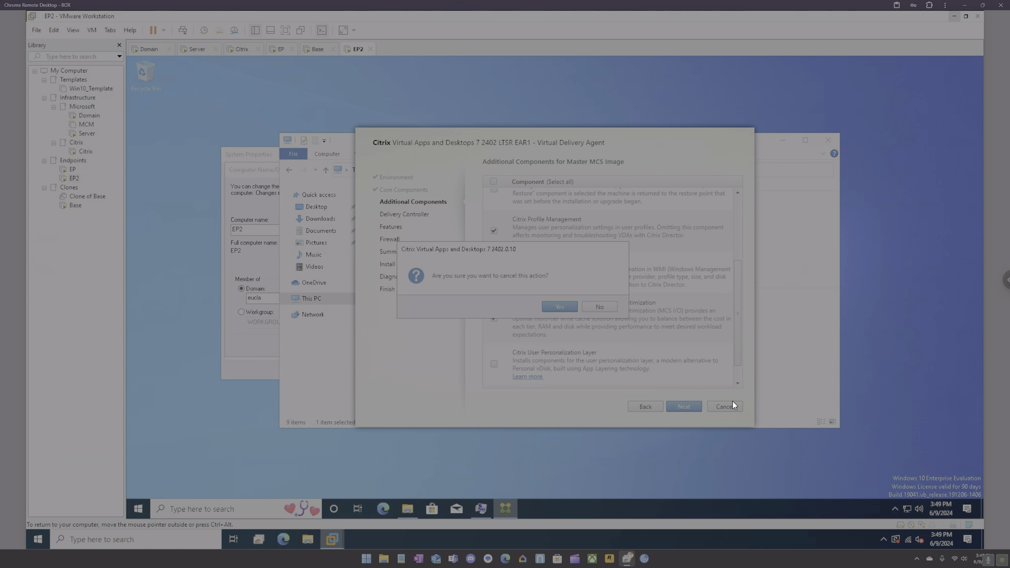
click(558, 304)
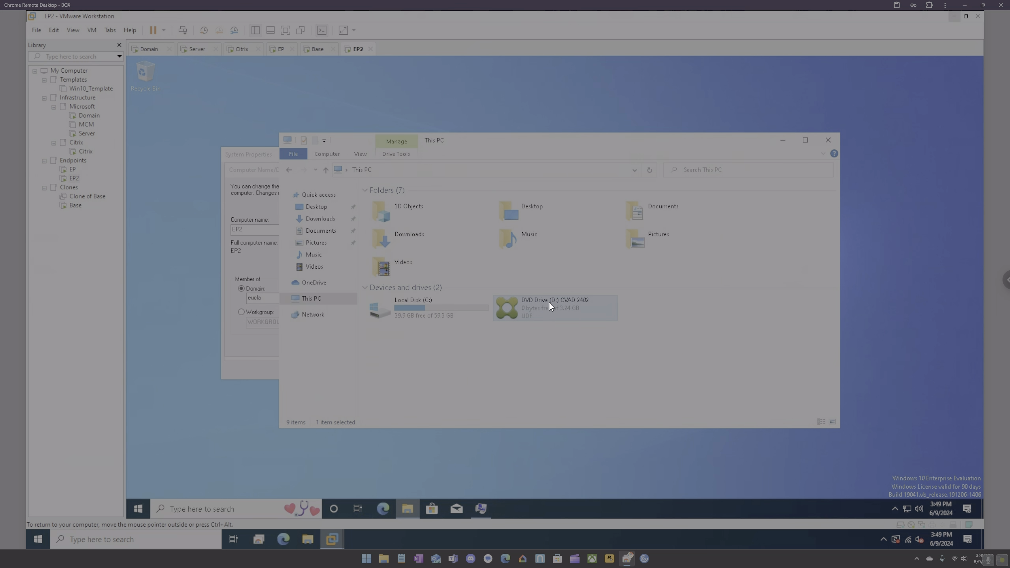
Open the x64 folder of the CVAD 2402 disc in the host's File Explorer and move the window clear over the EP2 desktop
right_click(550, 305)
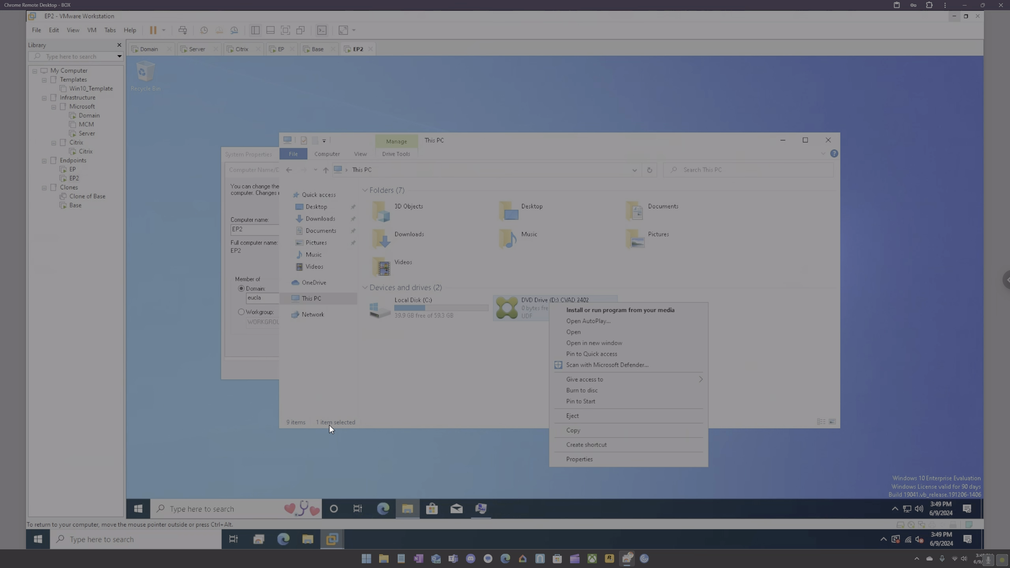
click(307, 537)
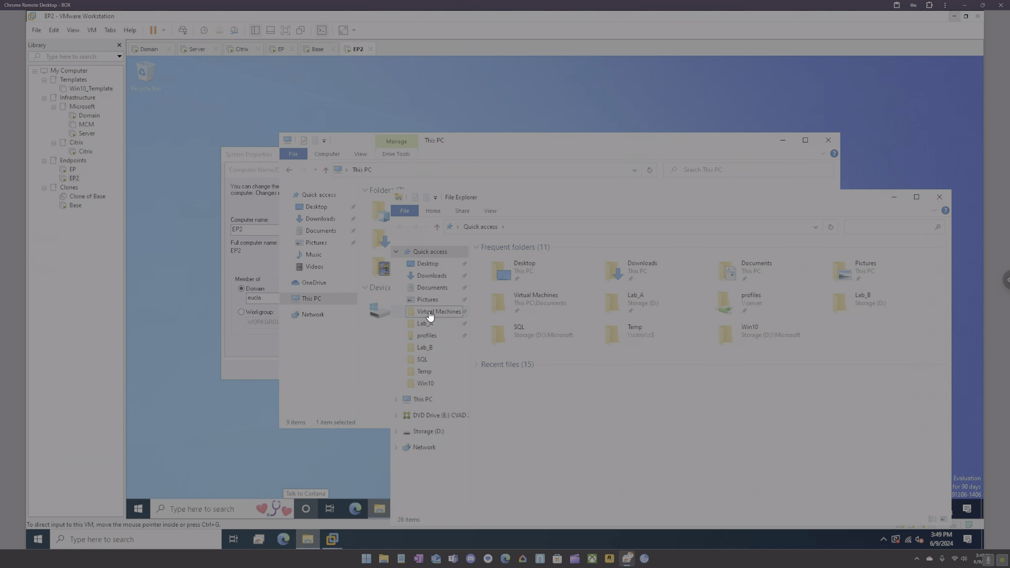
click(434, 416)
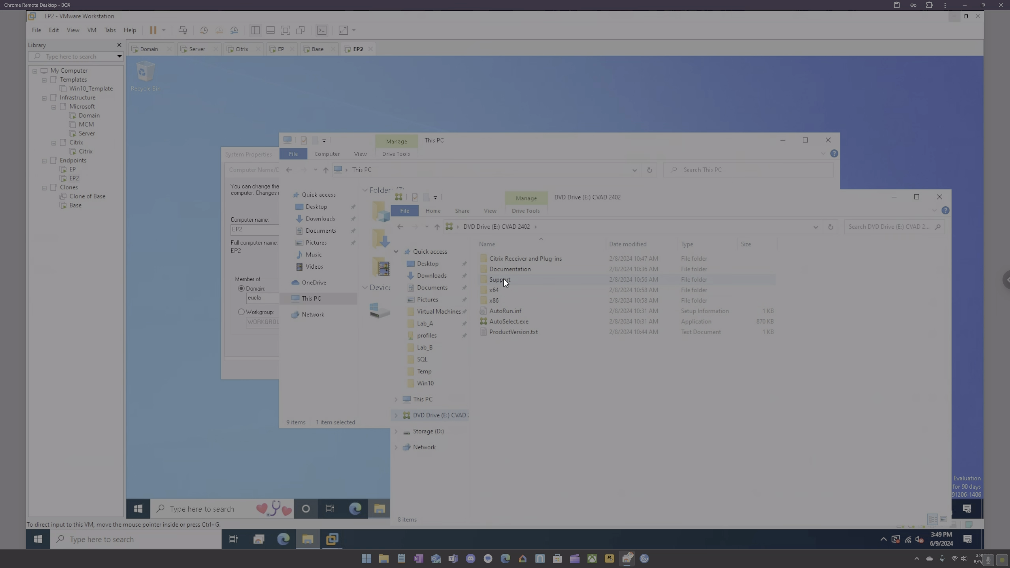
double_click(502, 291)
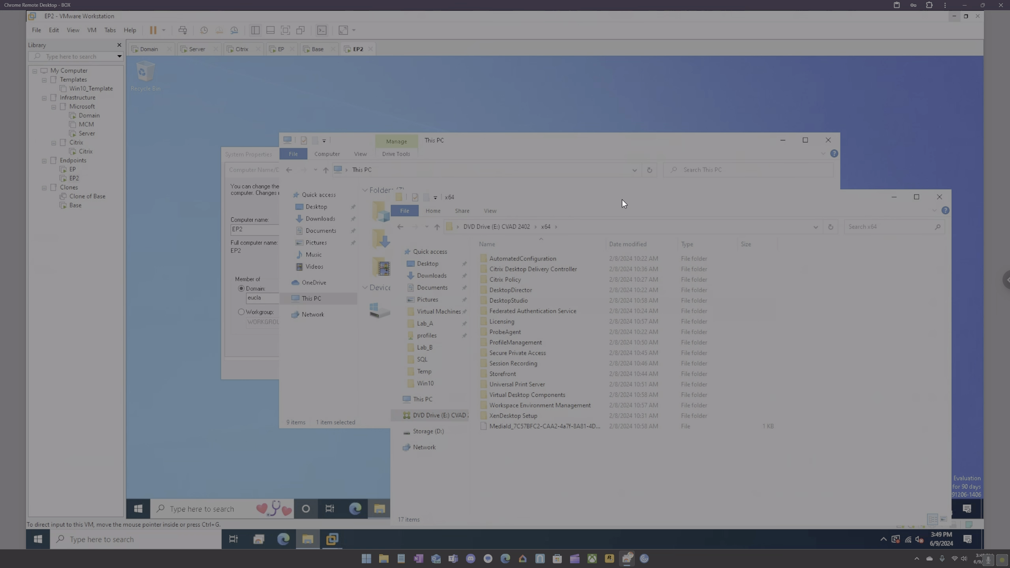
drag(566, 191, 565, 199)
drag(699, 205, 514, 112)
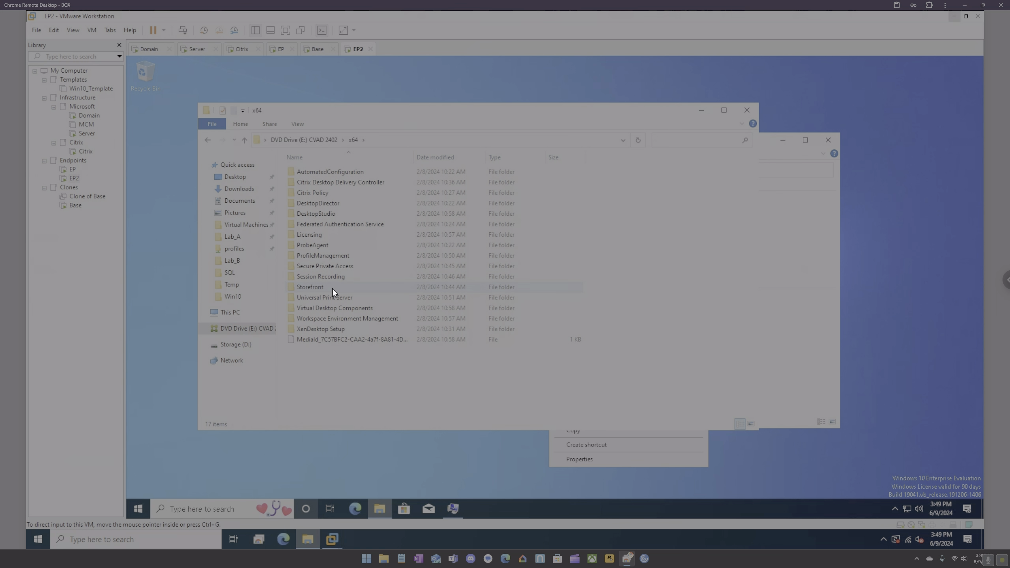
Examine the installers in the Virtual Desktop Components folder and its WS subfolder, and open the ProfileManagement folder under x64
double_click(324, 308)
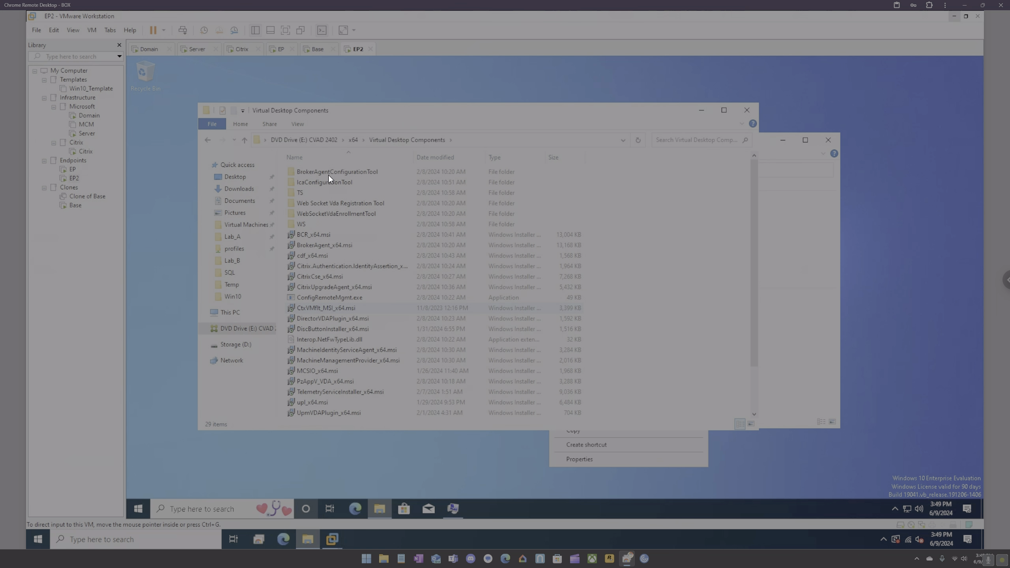
double_click(316, 225)
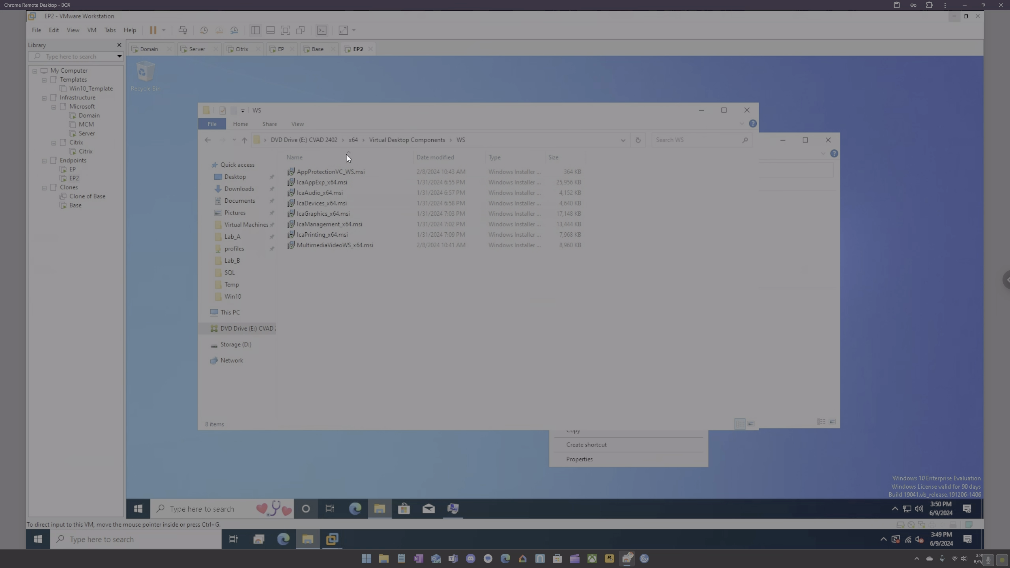
click(398, 139)
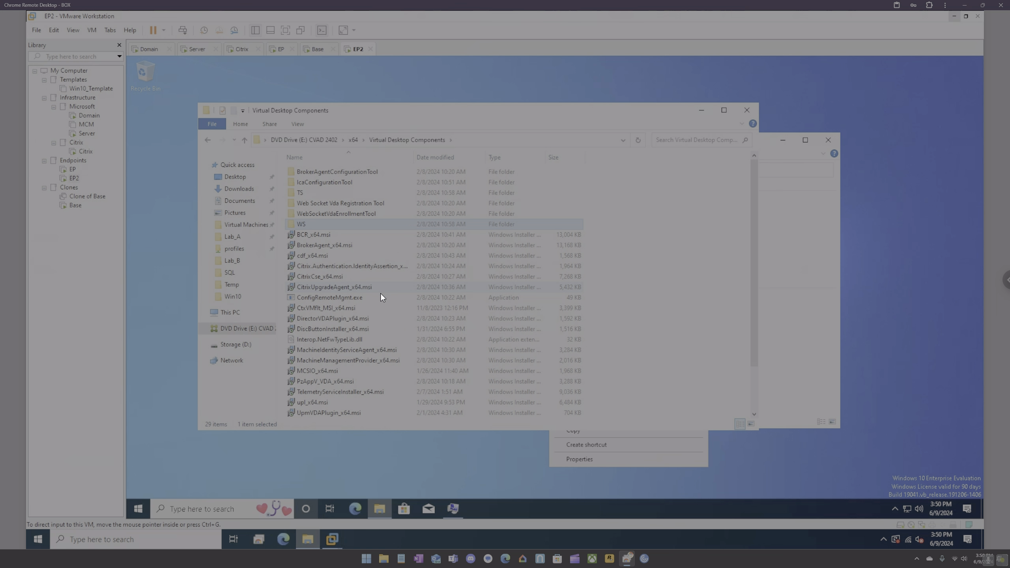
scroll(374, 310, down, 2)
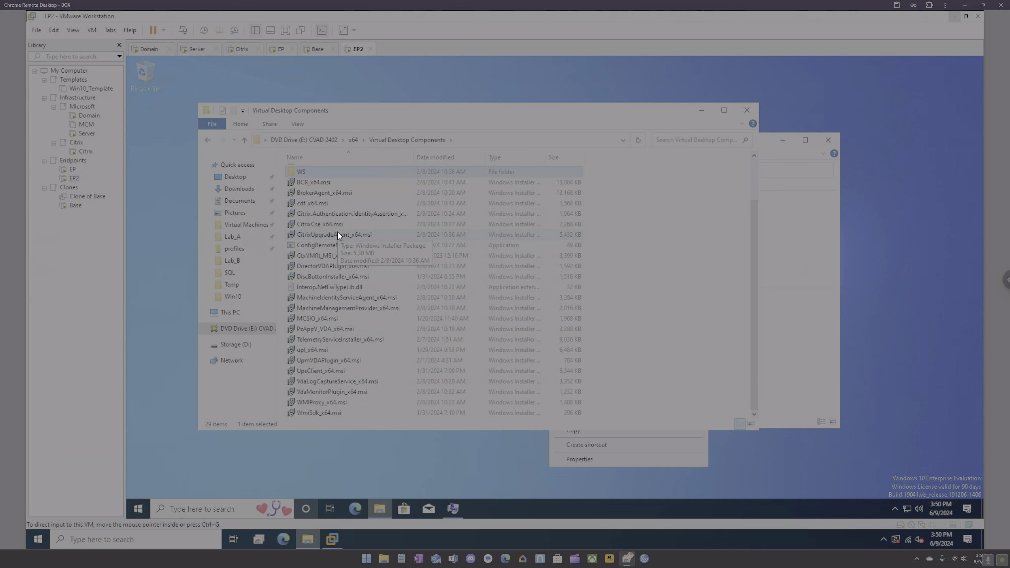
scroll(338, 233, up, 1)
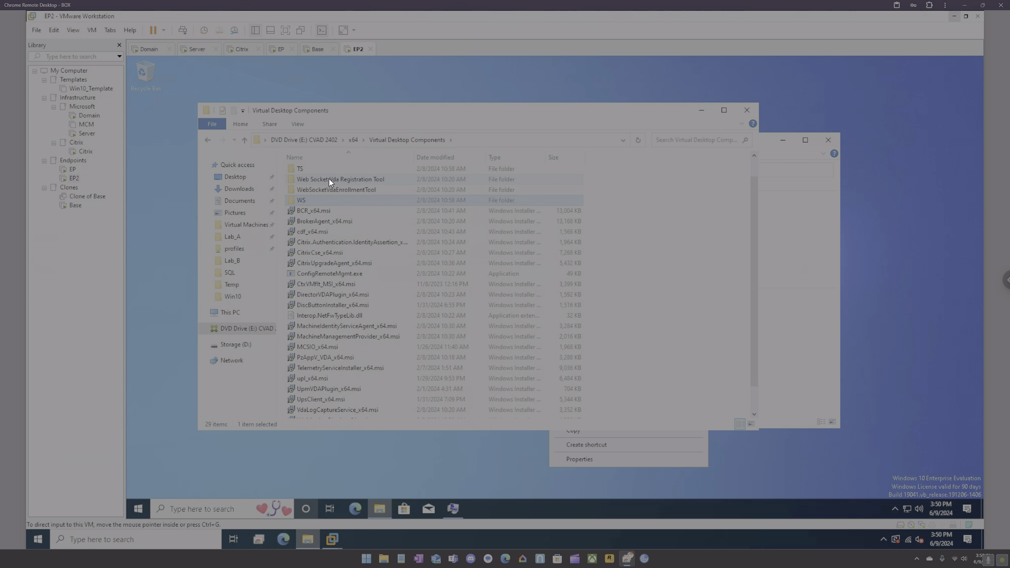
click(353, 140)
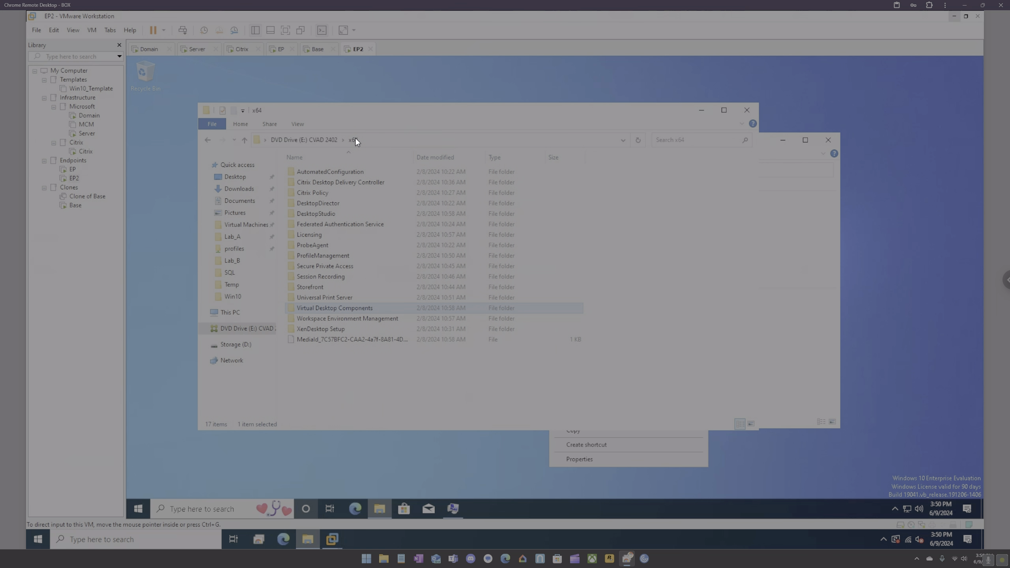
double_click(339, 256)
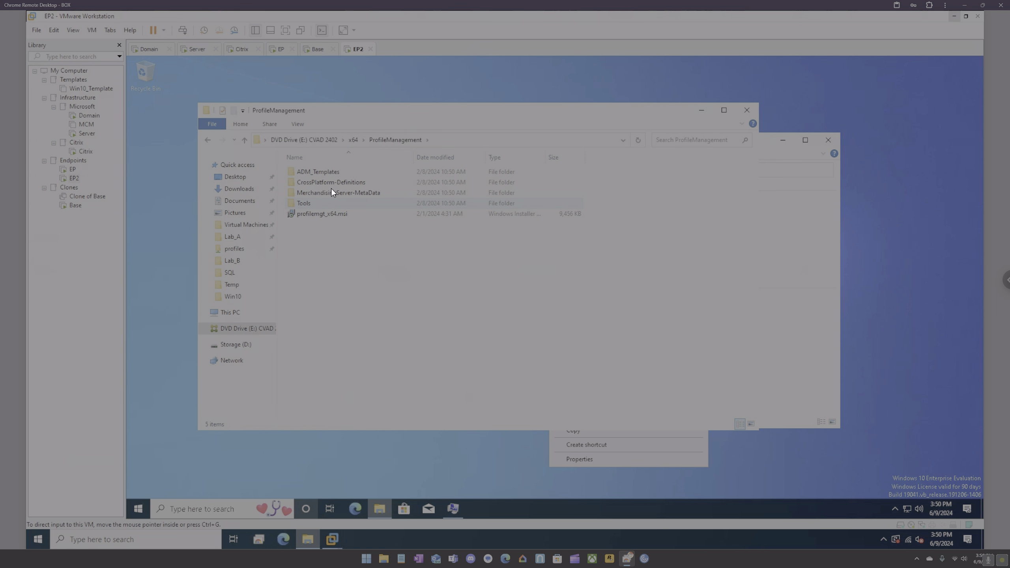
Close the File Explorer windows and the computer name and System Properties dialogs on EP2, and switch to the Citrix virtual machine
click(750, 108)
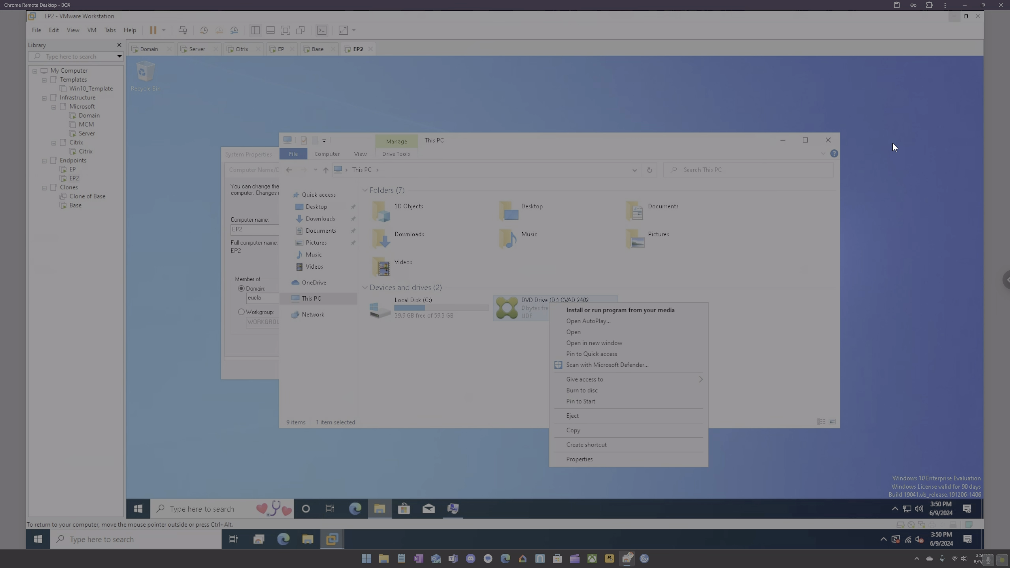
click(829, 141)
click(829, 141)
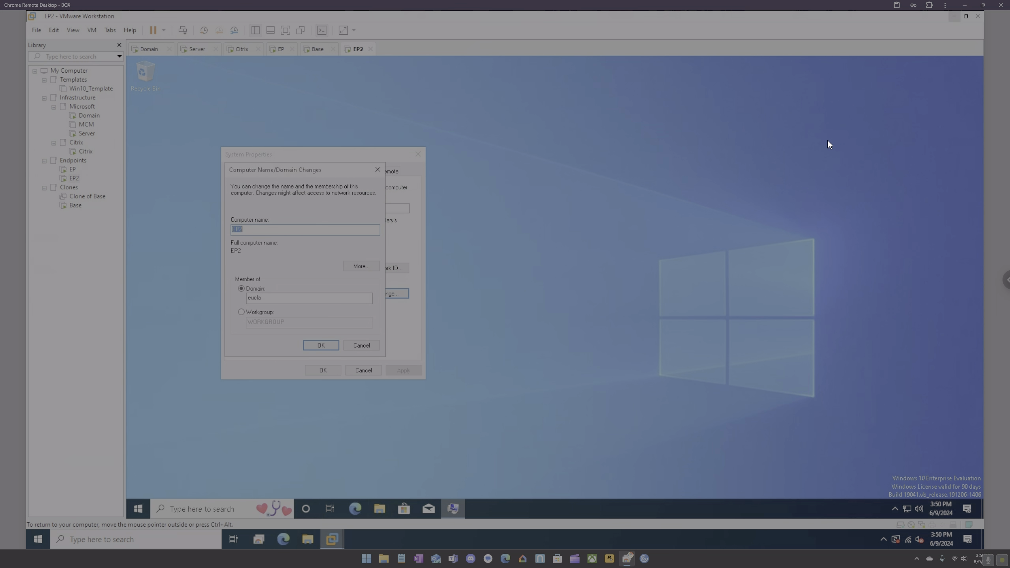
click(378, 170)
click(417, 153)
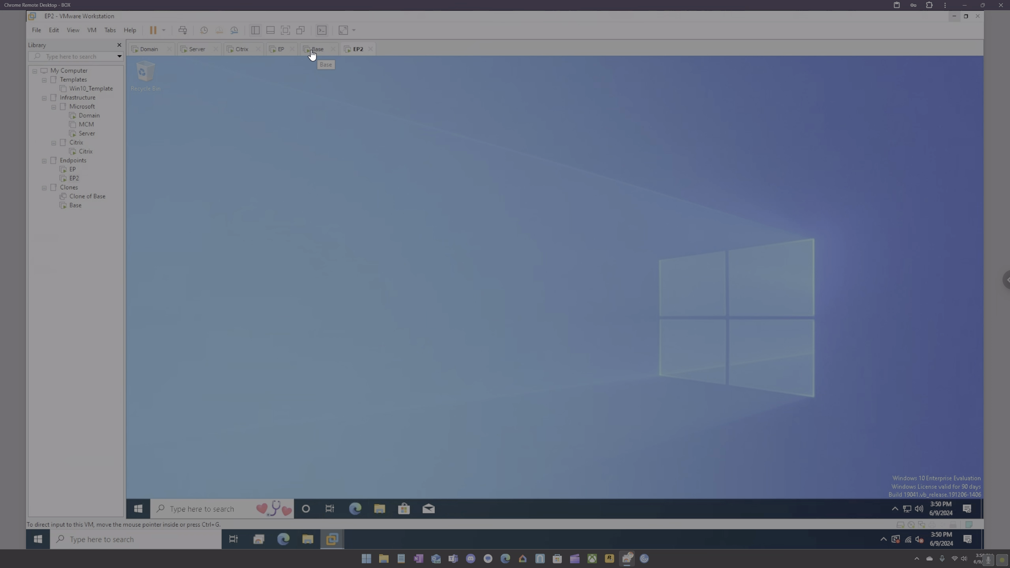
click(239, 51)
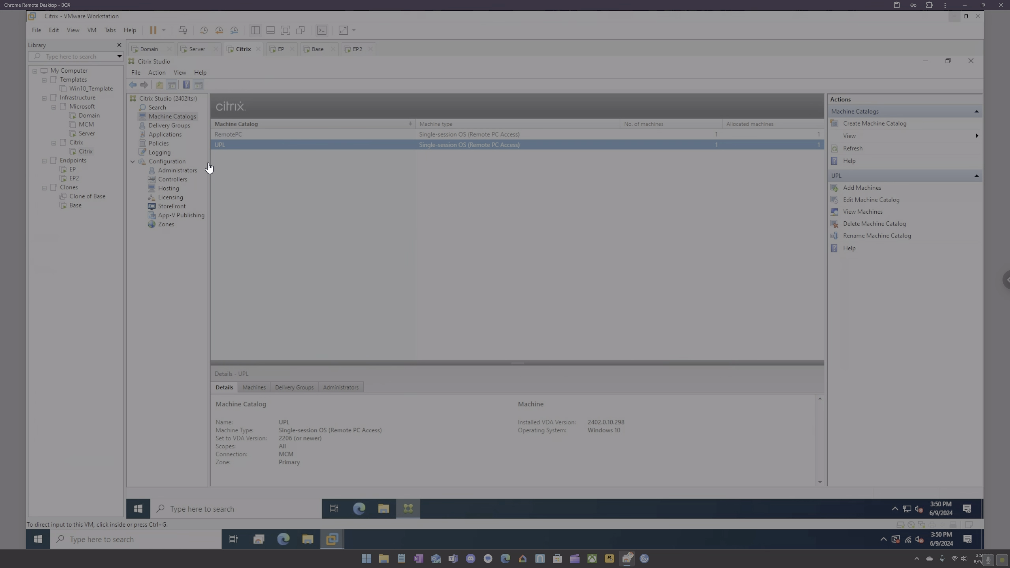
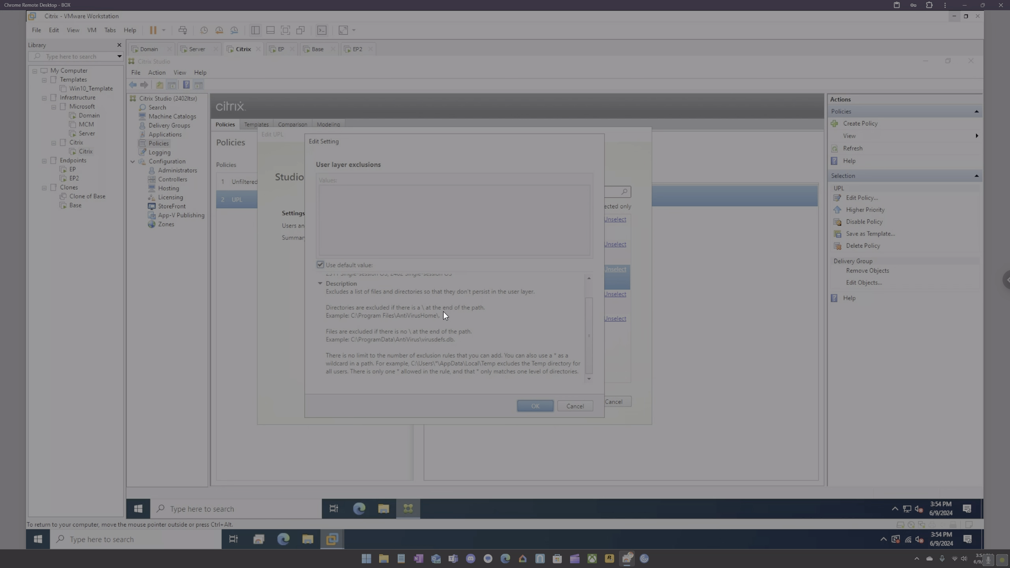
Accept the default value for User layer exclusions in the UPL policy and open the User layer repository path setting
click(540, 406)
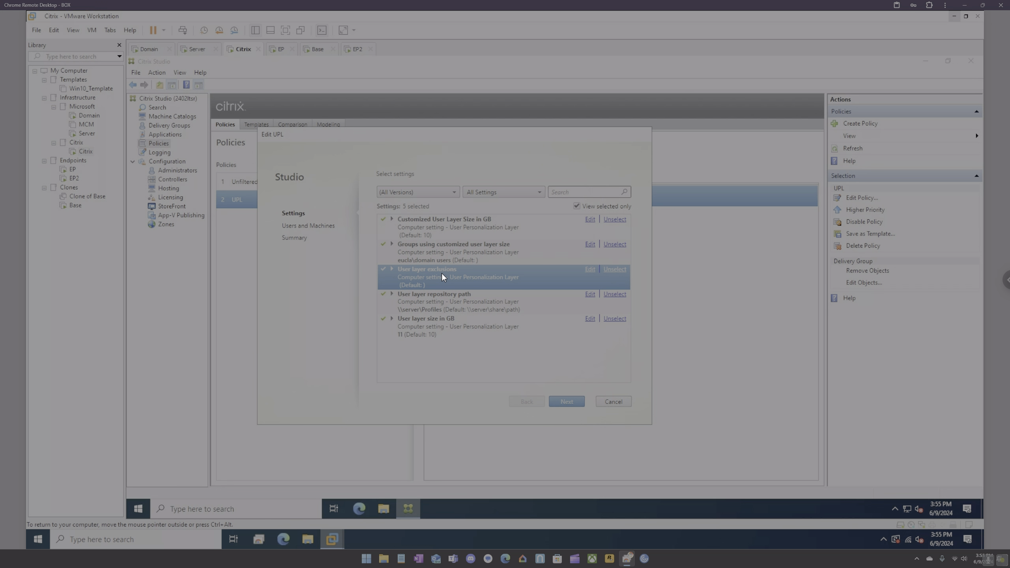
click(447, 302)
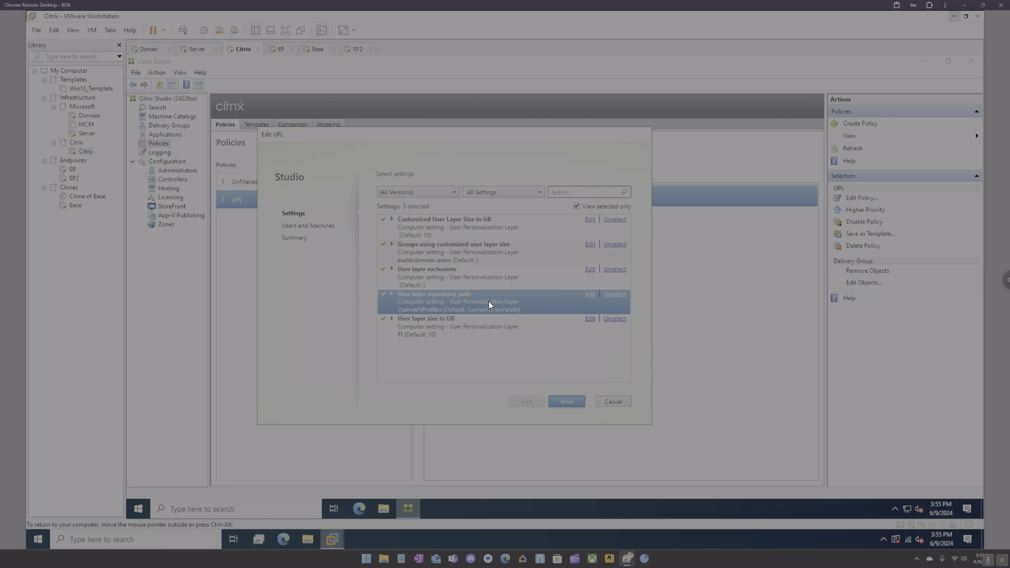
click(589, 295)
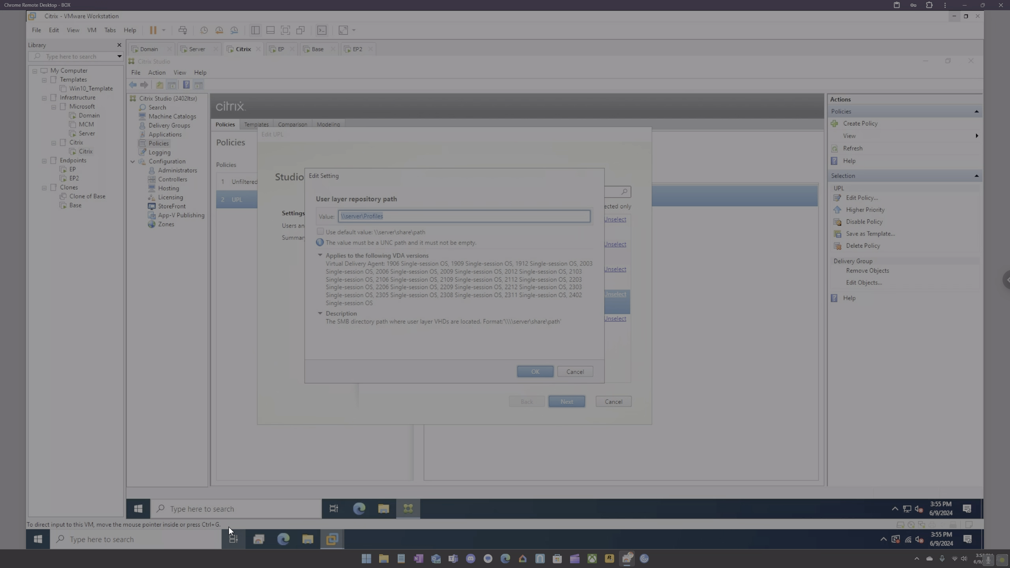
Browse to \\server on the Citrix machine to check the Profiles share, and cancel editing the User layer repository path
click(232, 507)
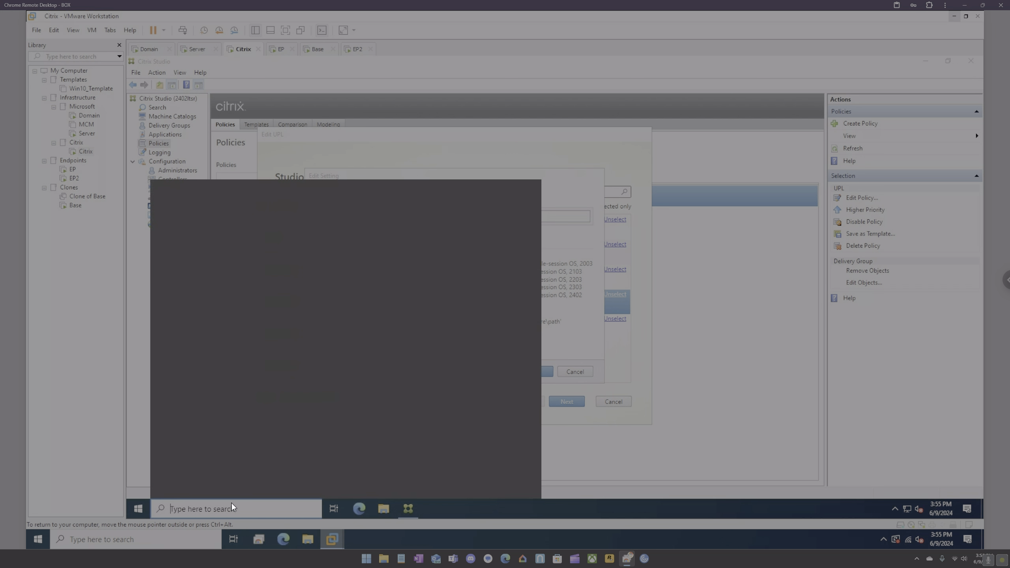
text(\serv)
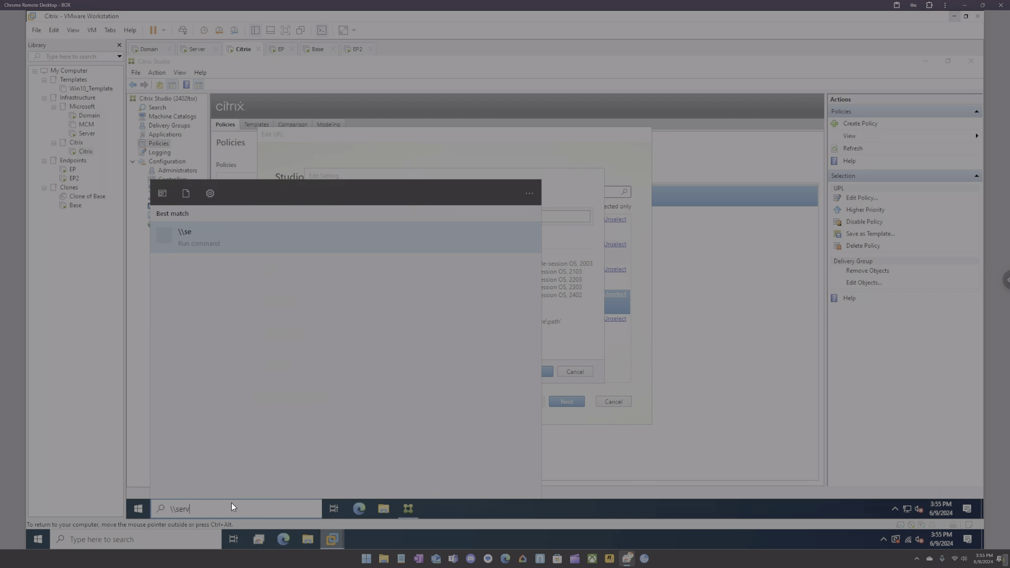
text(er)
key(Escape)
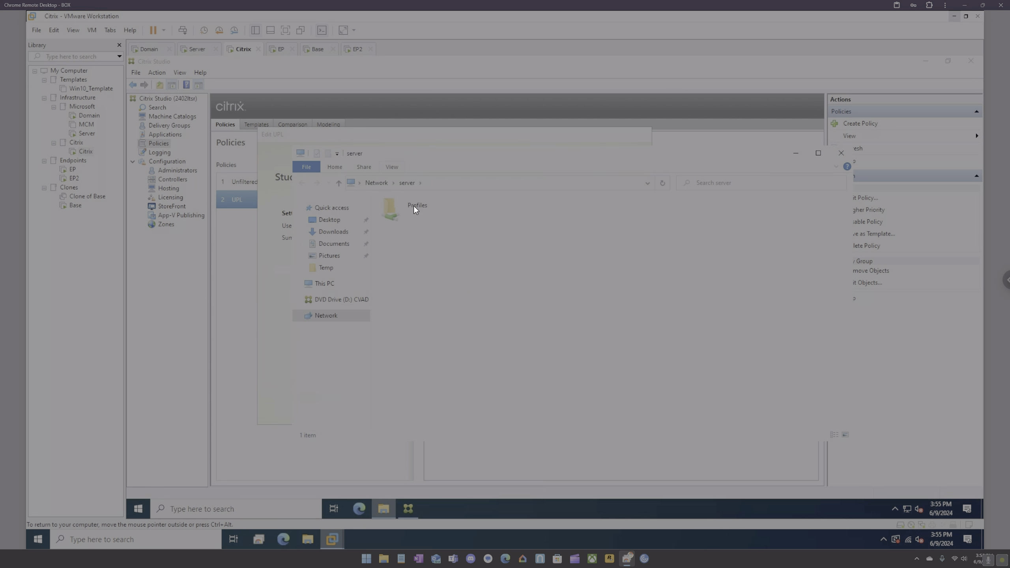
click(412, 205)
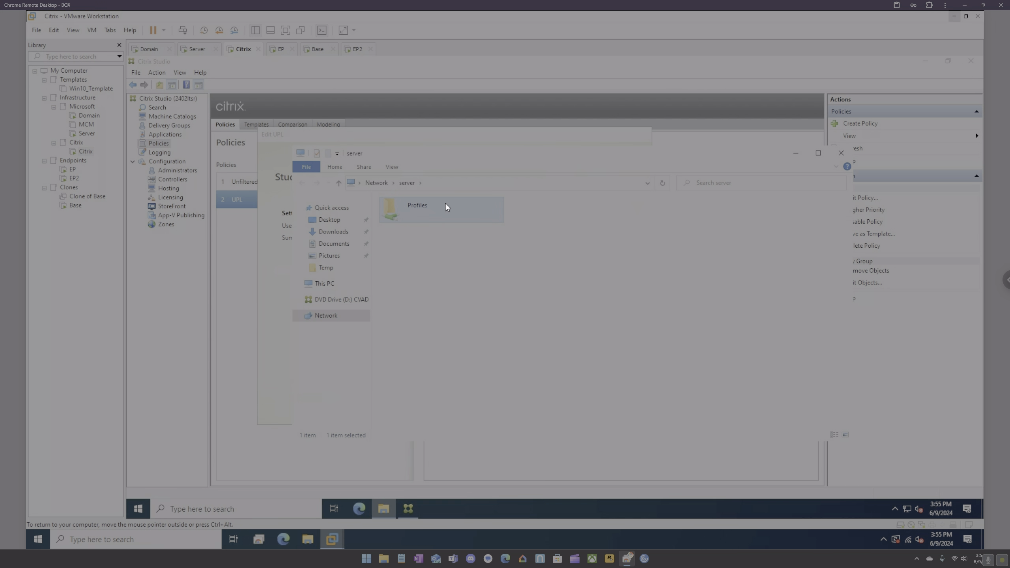
click(840, 154)
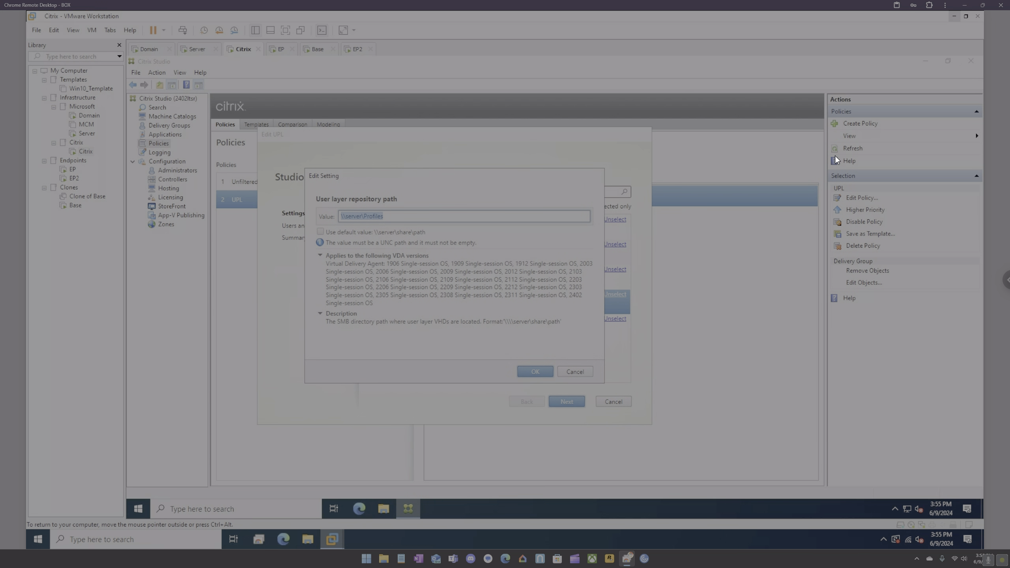
click(581, 374)
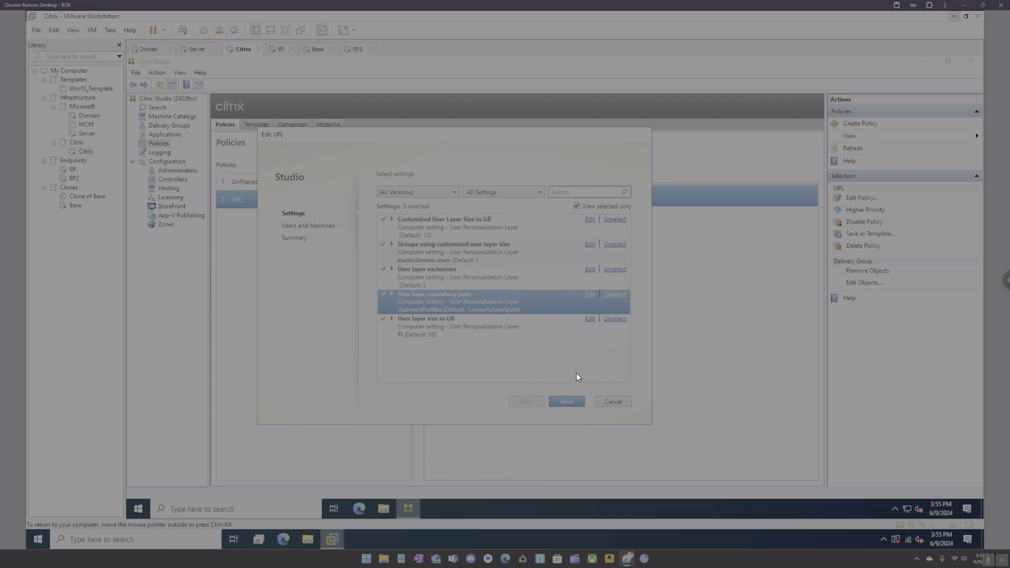
Review the User layer size in GB setting's allowed range and description, and cancel the edit
click(439, 328)
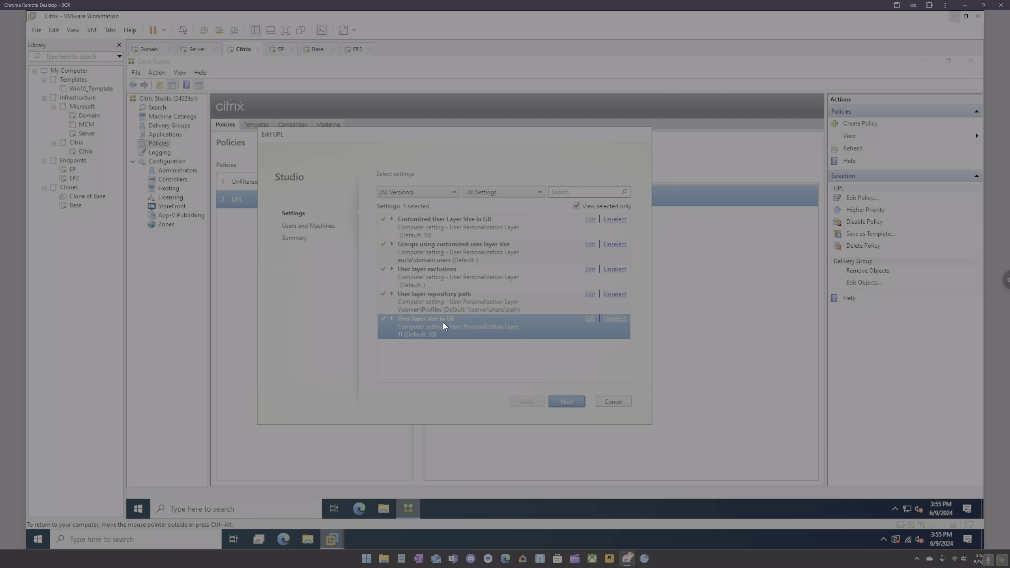
click(590, 320)
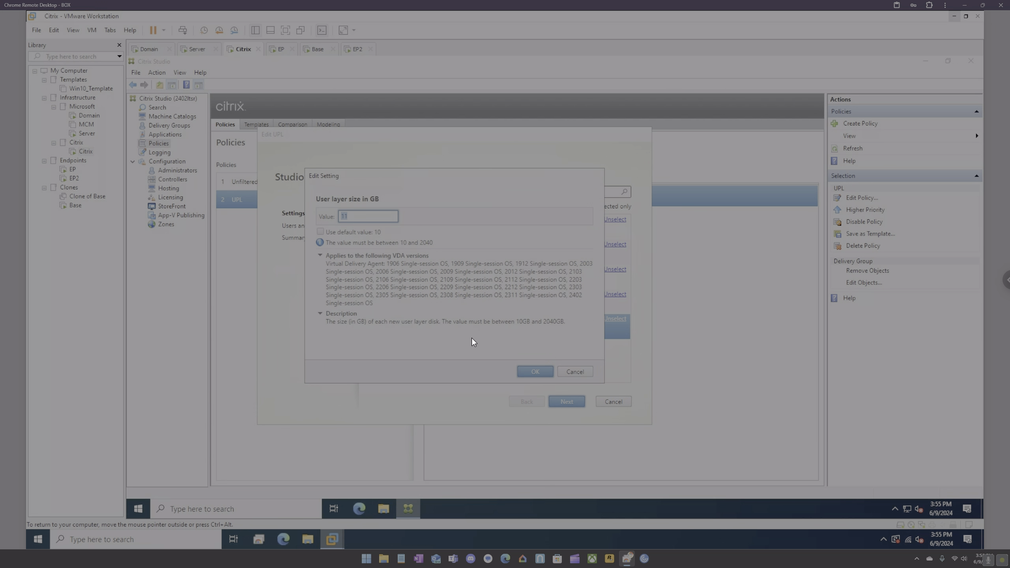
click(582, 374)
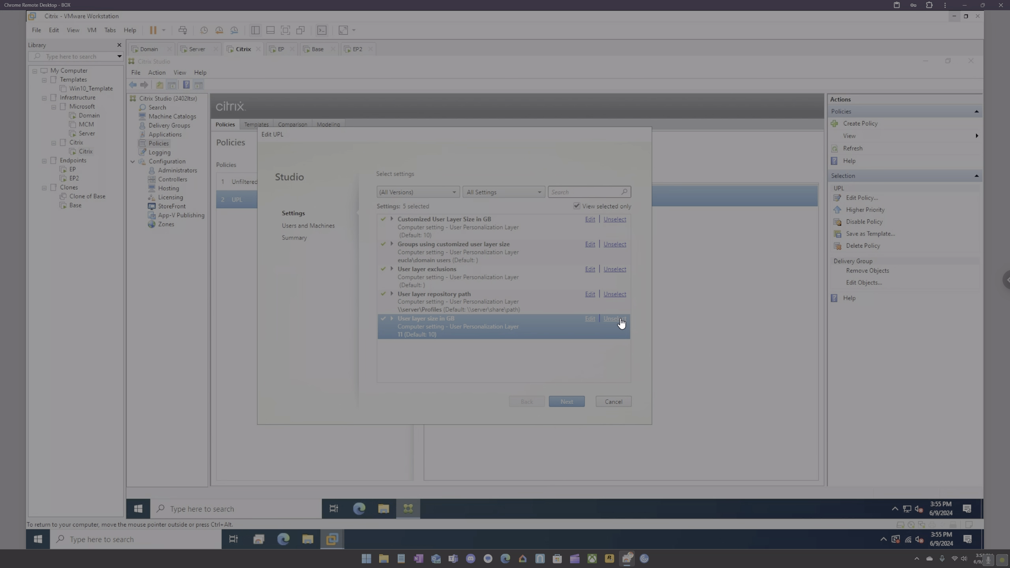
Filter the UPL policy settings to the Virtual Delivery Agent version 2402 Single-session OS only
click(411, 192)
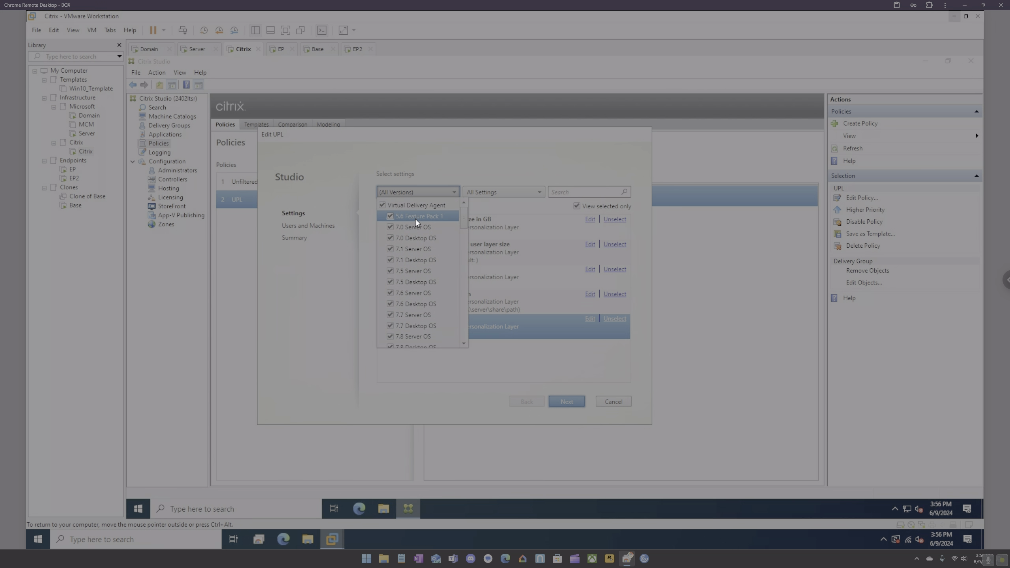
click(382, 204)
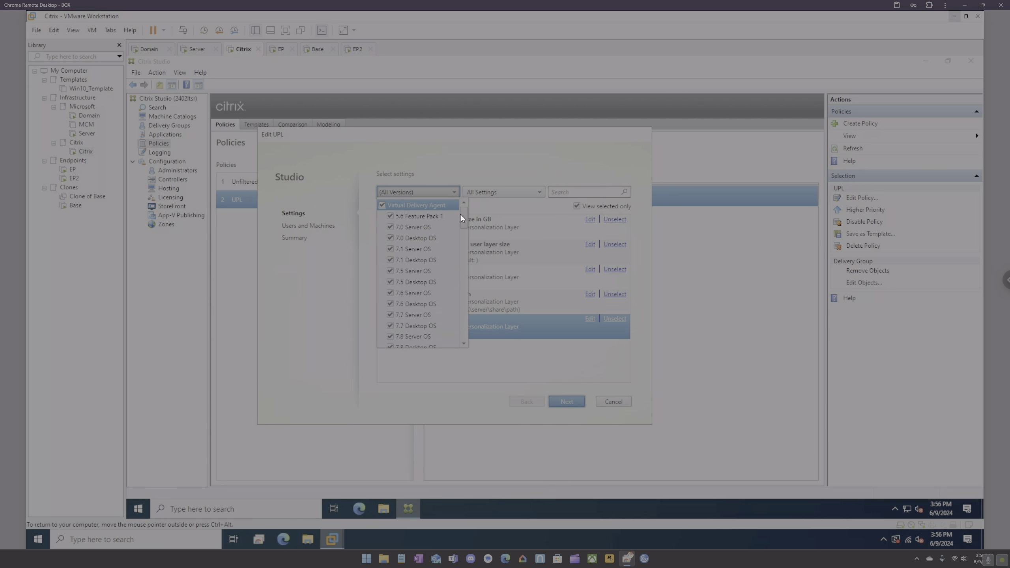
scroll(464, 279, down, 4)
scroll(464, 342, down, 10)
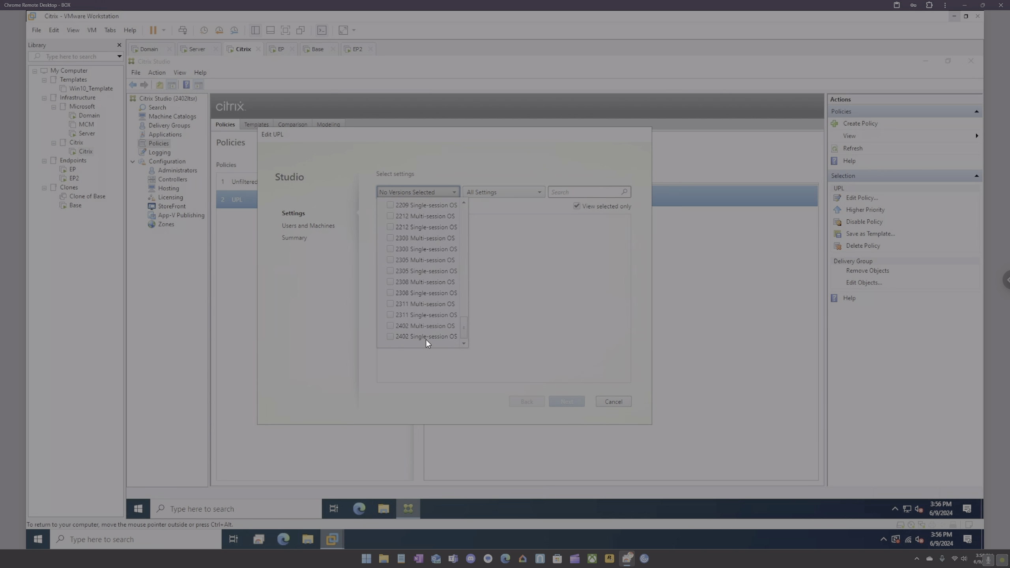
click(392, 336)
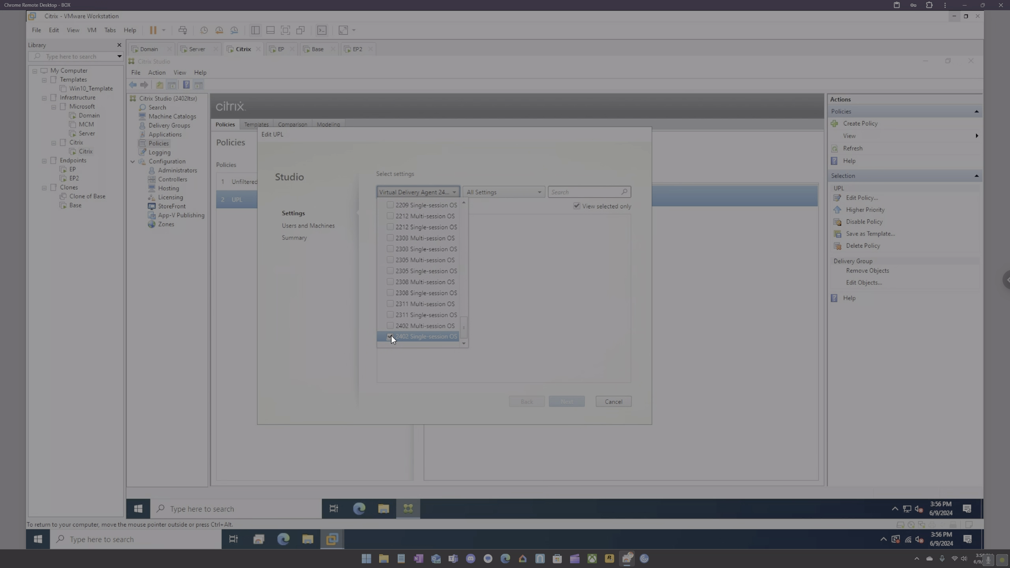
click(515, 350)
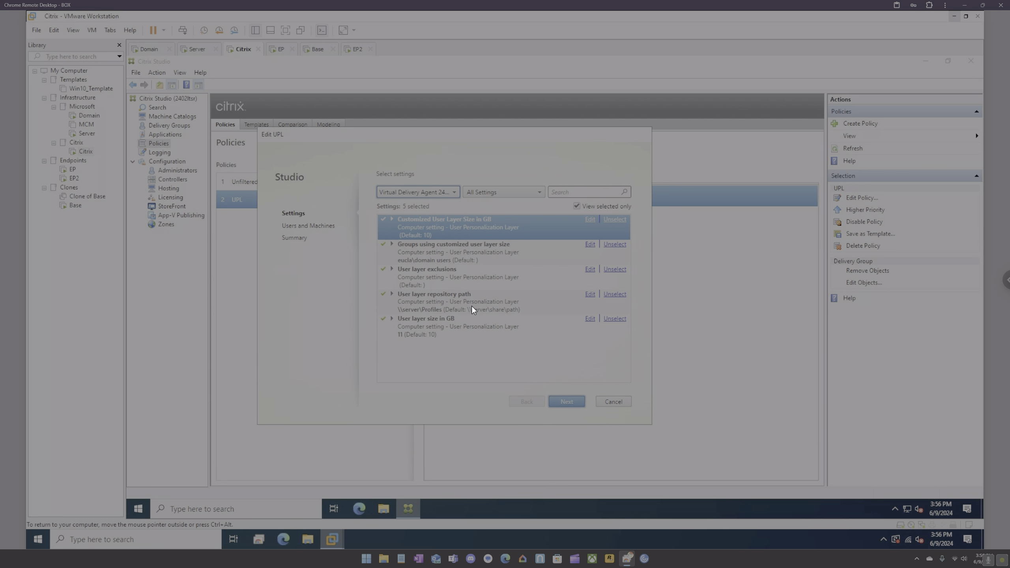
Set User layer size in GB to use its default value of 10
click(590, 319)
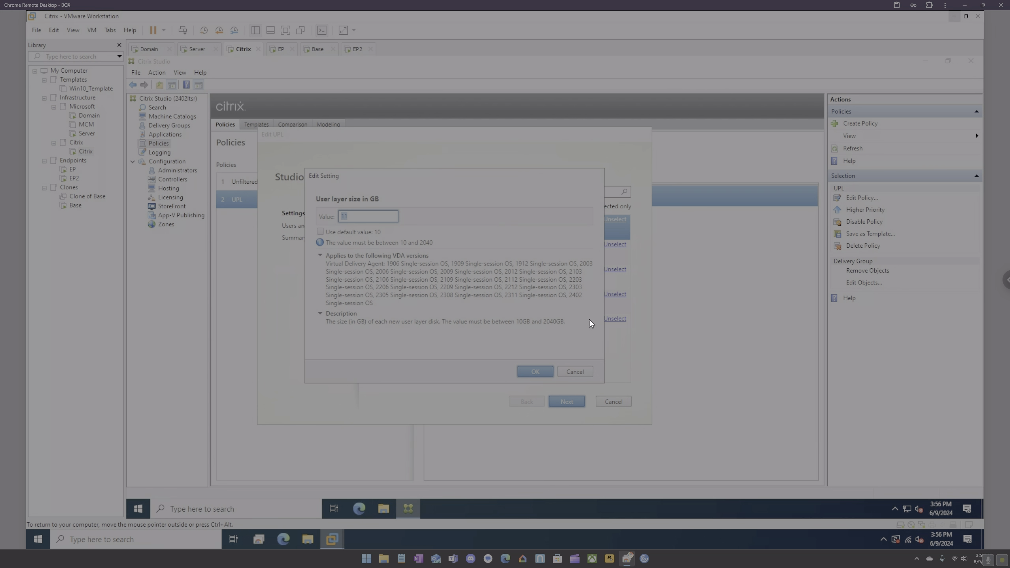
click(319, 231)
click(534, 372)
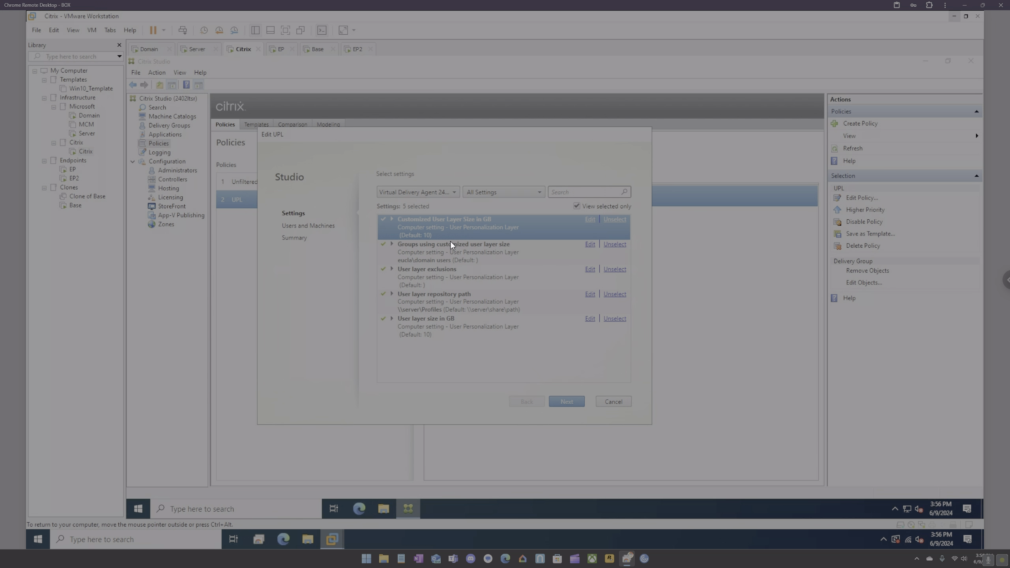
Check the UPL policy's Delivery Group assignment and finish editing the enabled policy
click(571, 401)
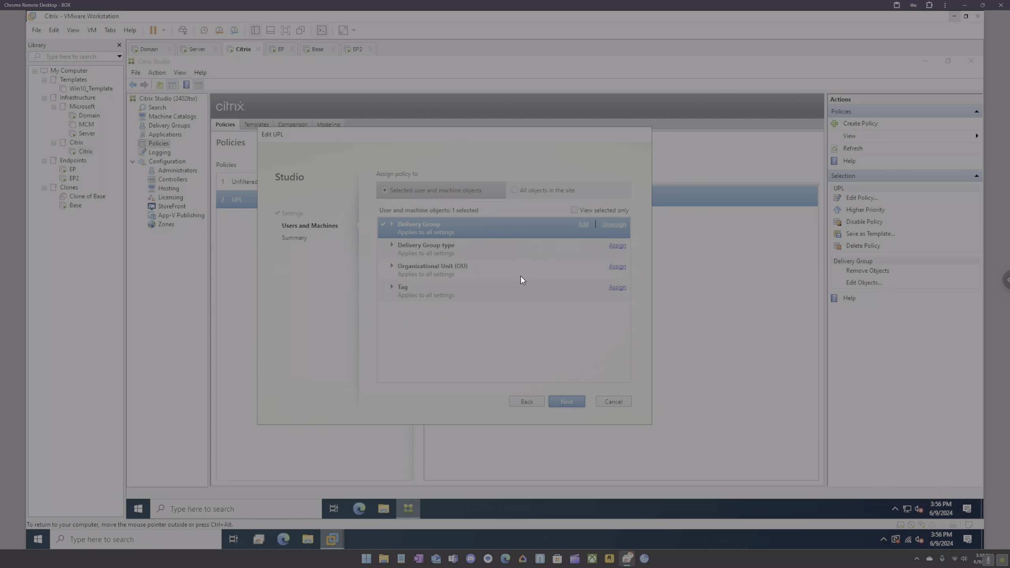
click(391, 225)
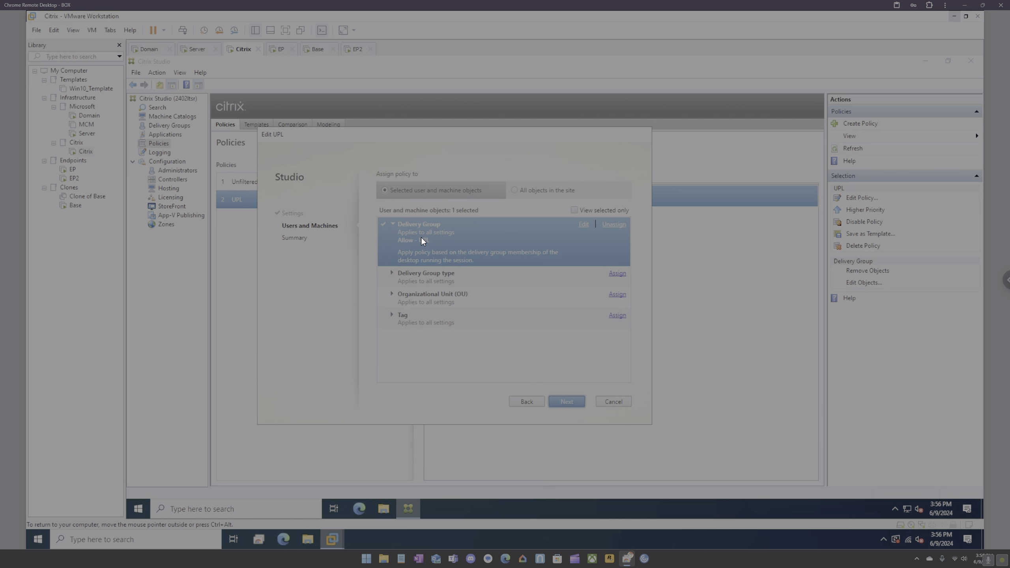
click(570, 400)
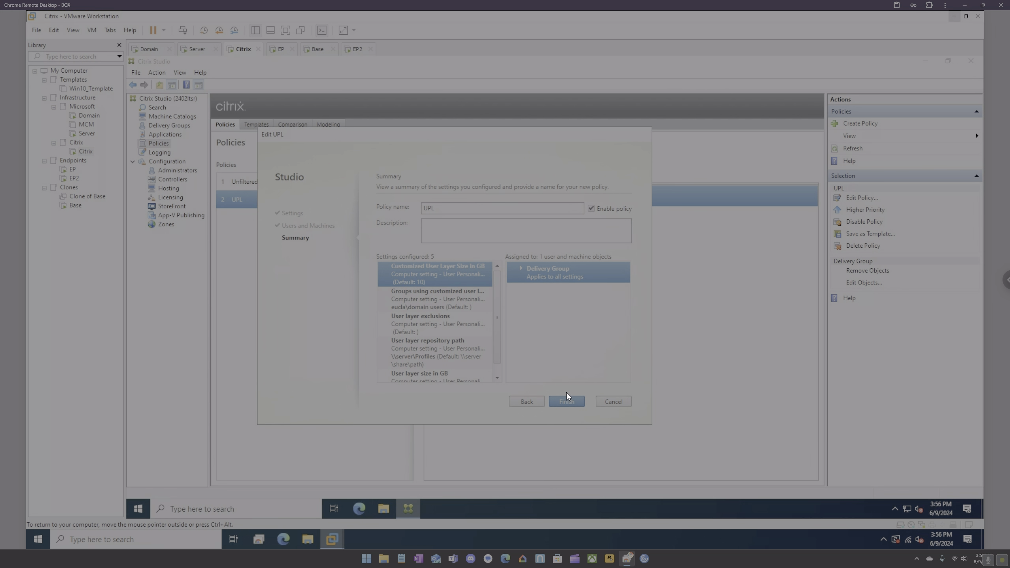
click(567, 398)
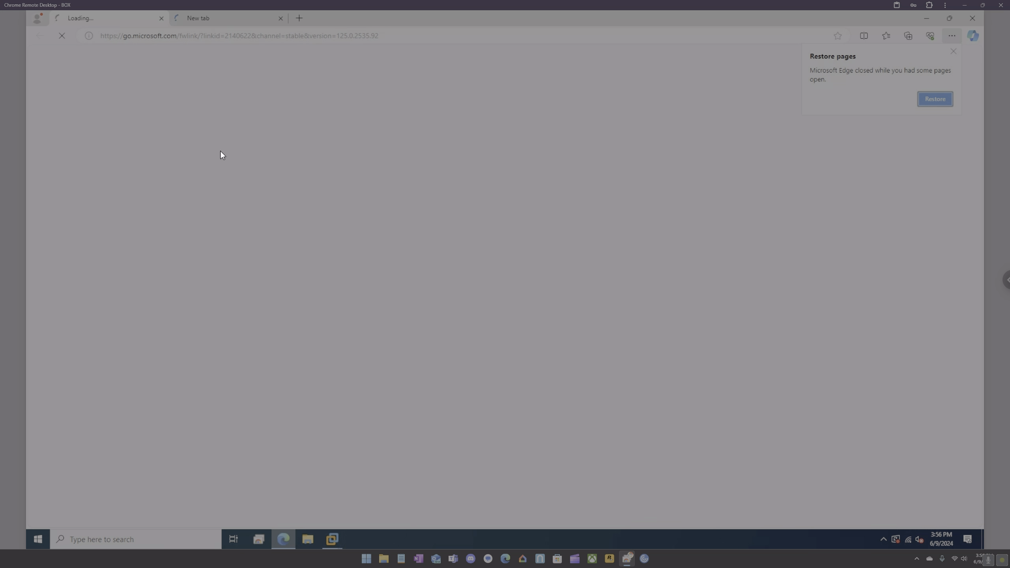
Open the Citrix Workspace bookmark in Edge and log on to StoreFront with the saved Citrix user account's user name and password
click(161, 18)
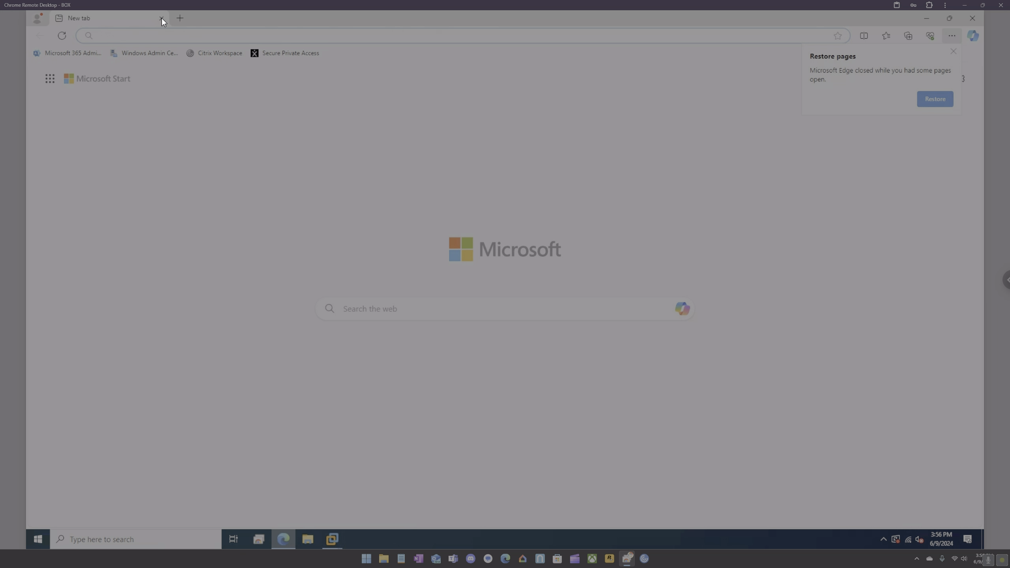
click(200, 57)
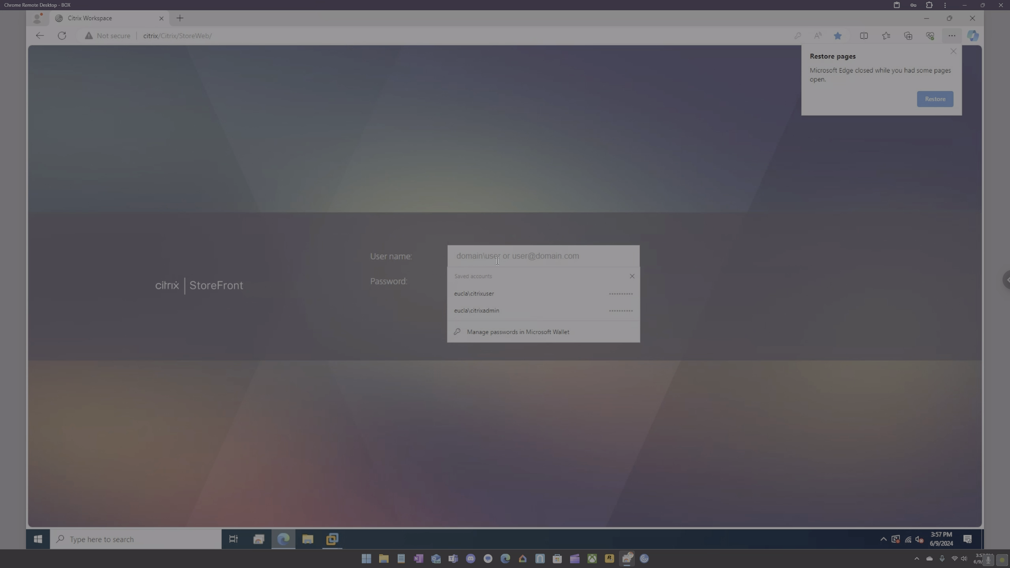
click(498, 296)
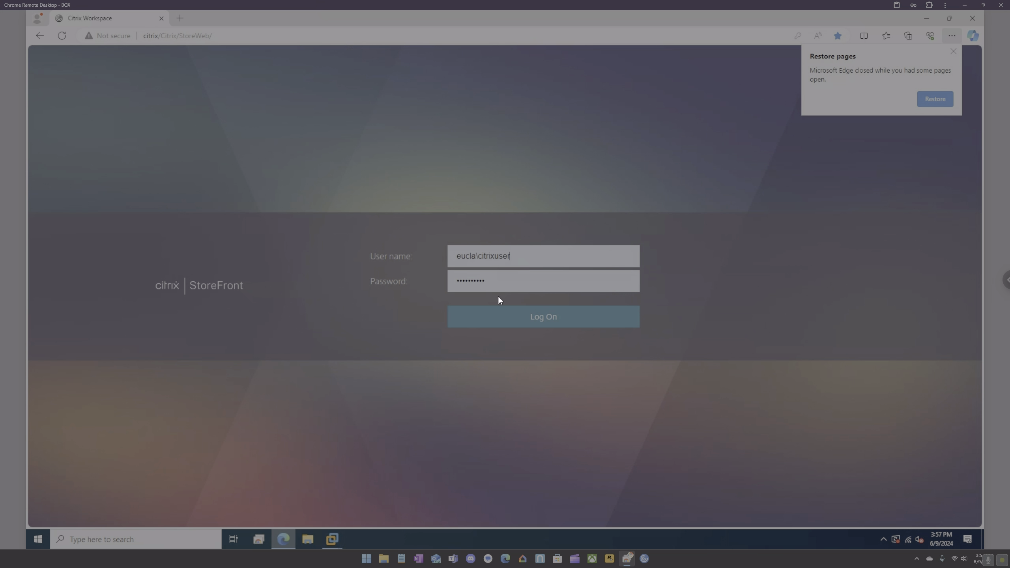
click(511, 318)
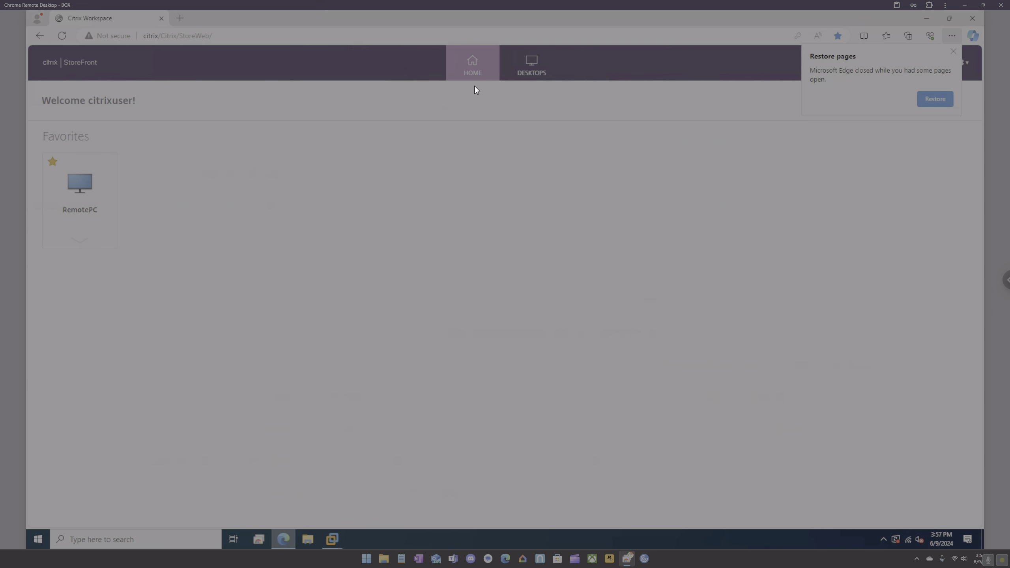
Launch the UPL desktop from StoreFront's desktops and switch to the Server virtual machine in VMware Workstation
click(533, 68)
click(165, 170)
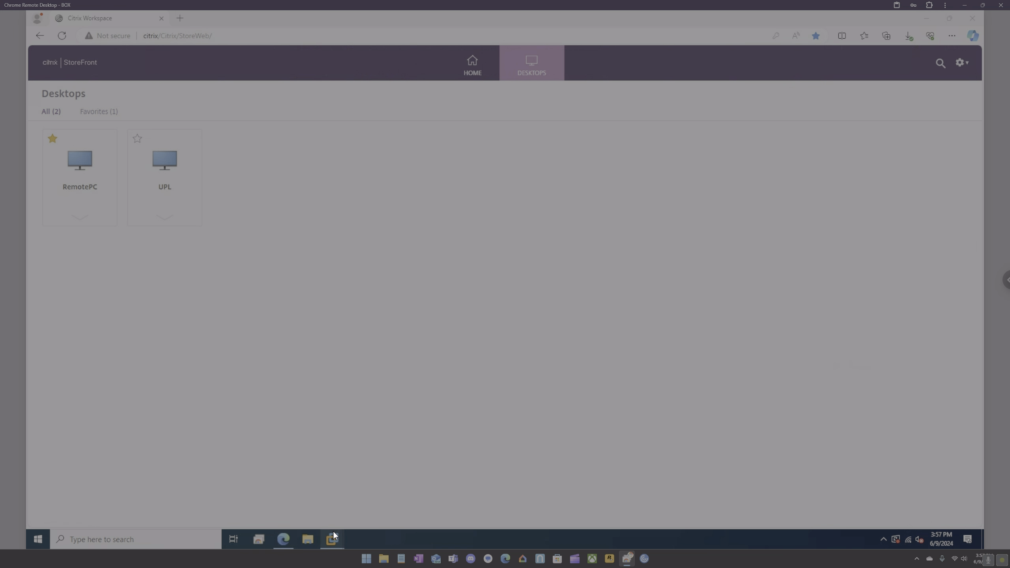
mouse_move(333, 532)
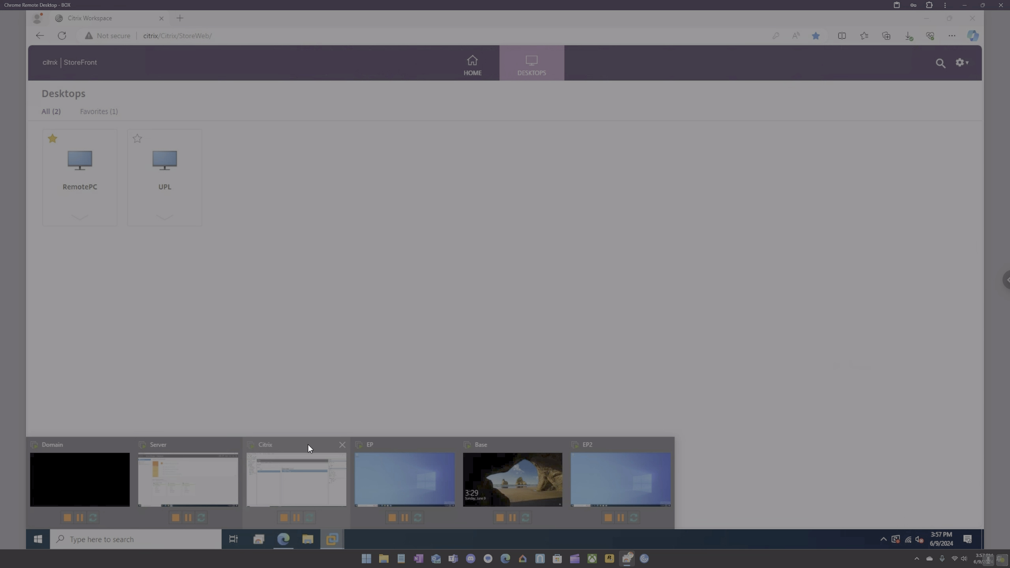
click(209, 445)
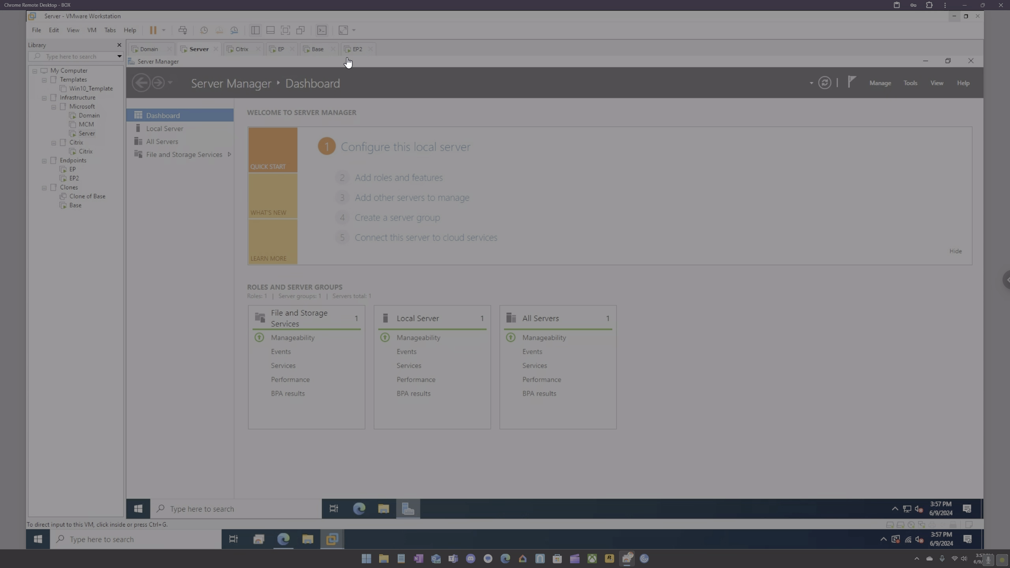
Move the Base virtual machine's tab to the end and check the UPL delivery group's machines in Citrix Studio
drag(319, 50, 385, 52)
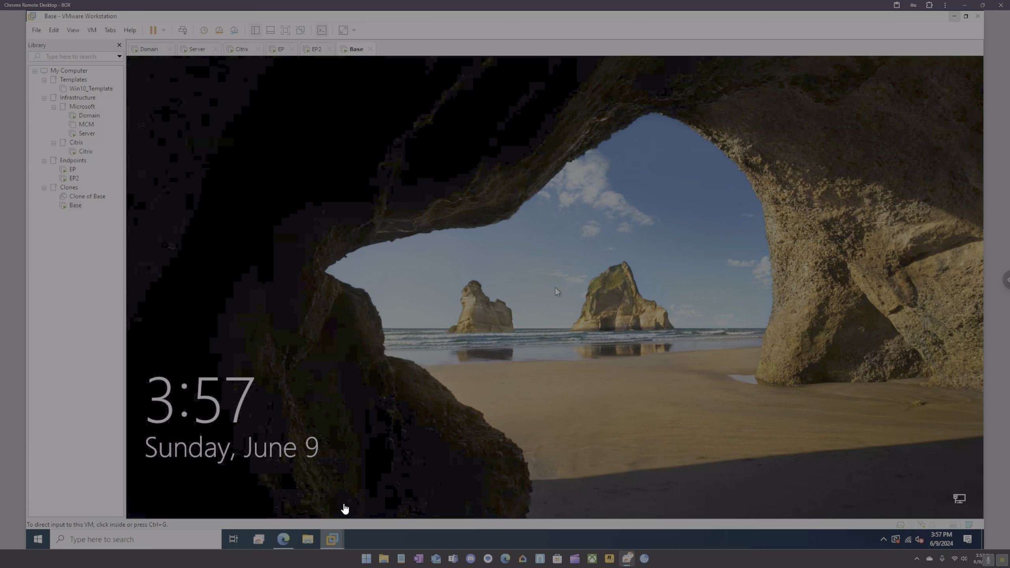
click(242, 50)
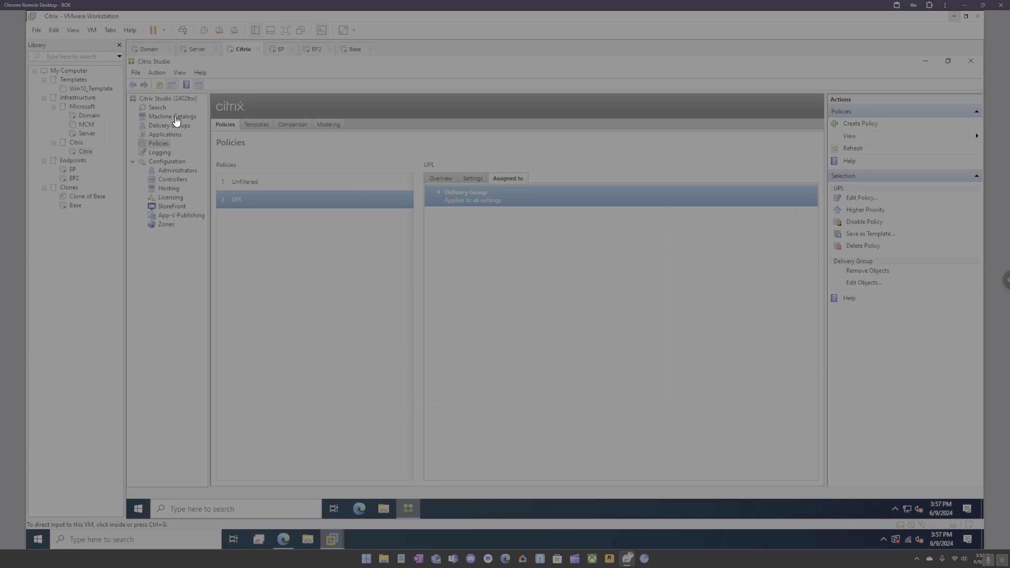
click(181, 125)
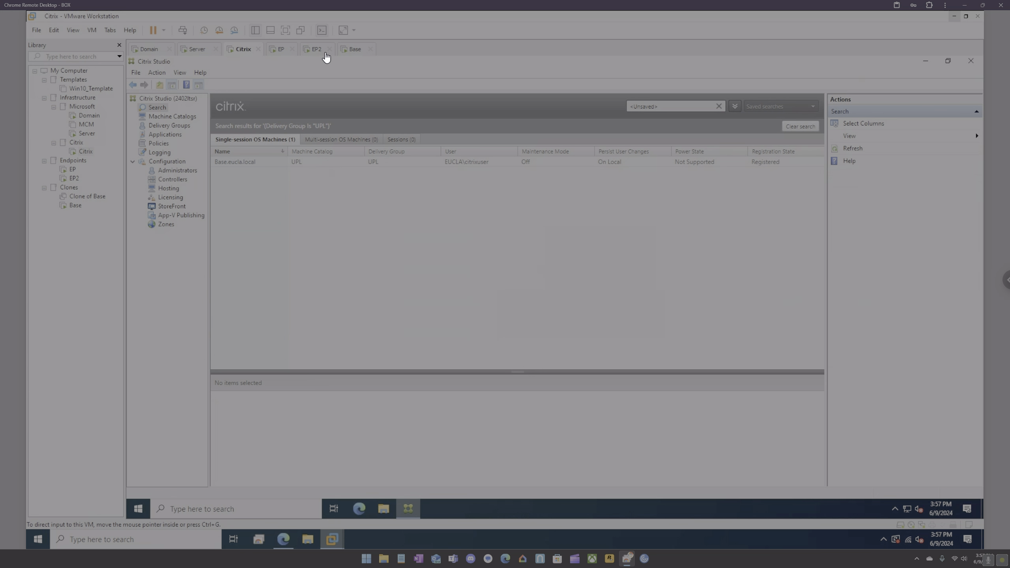
Sign in to the Base virtual machine as another user with the Citrix user account's user name and password
click(353, 49)
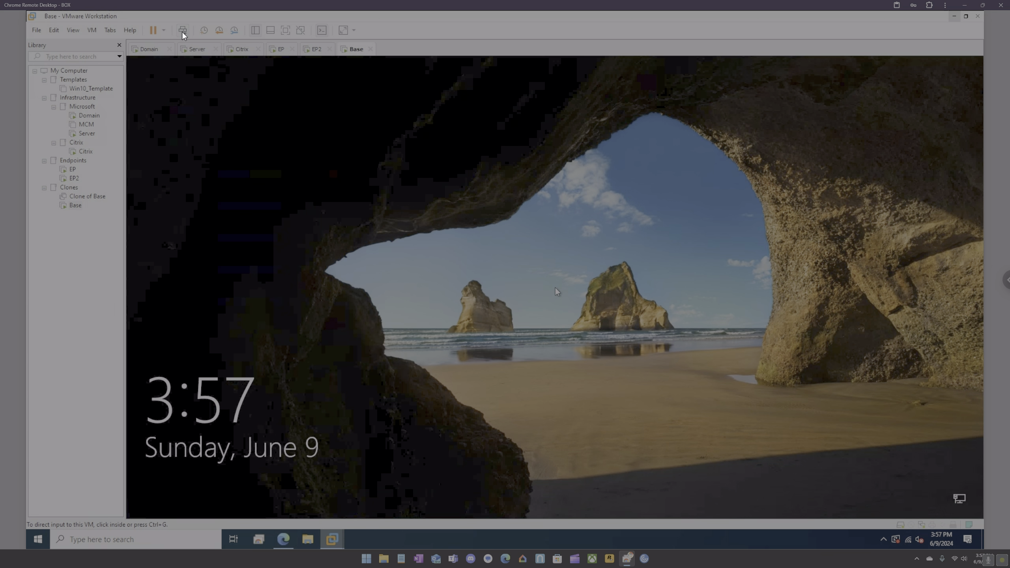
click(565, 398)
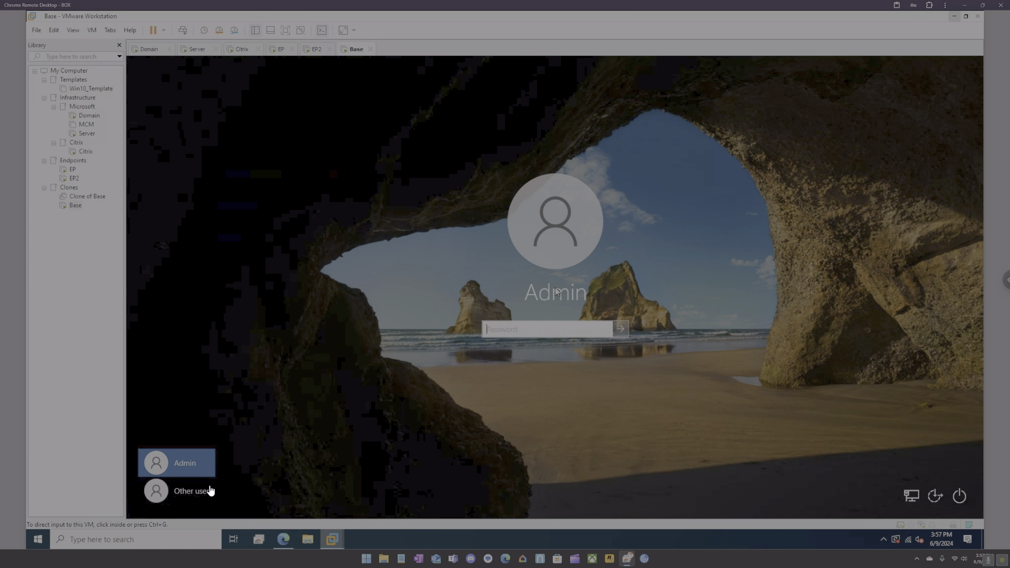
click(189, 493)
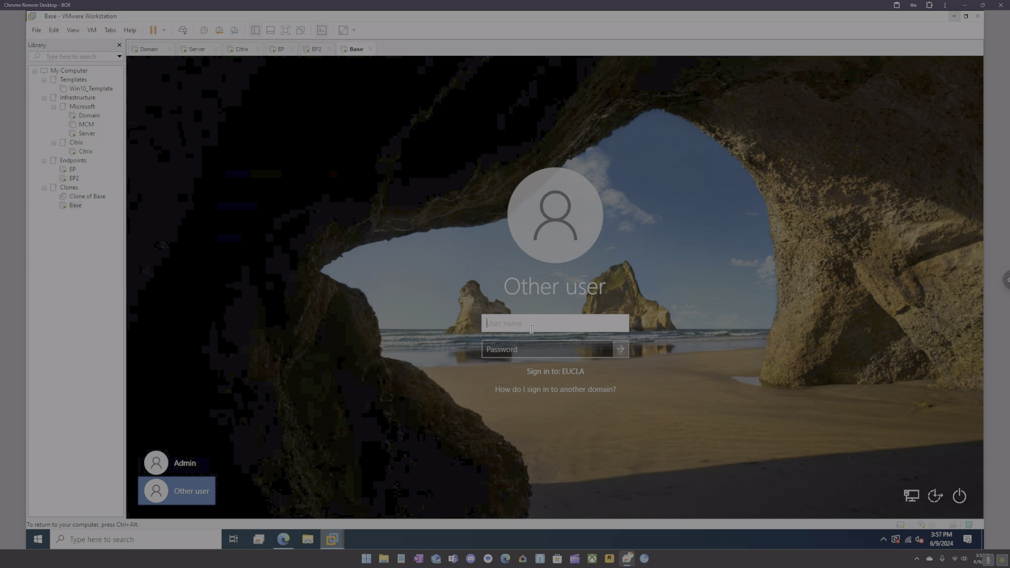
text(citrixuser)
key(Tab)
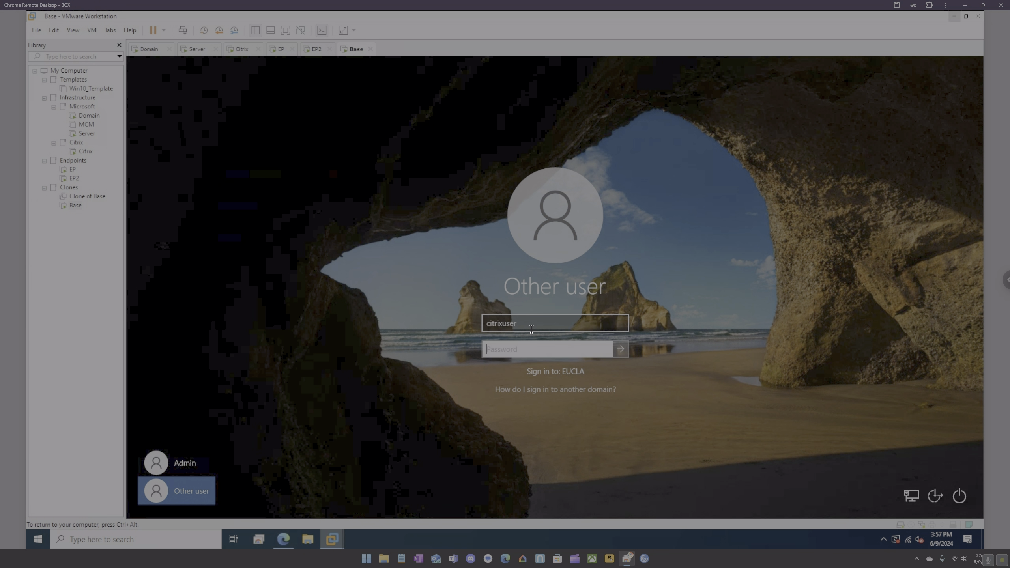
text(**********************)
key(ctrl+a)
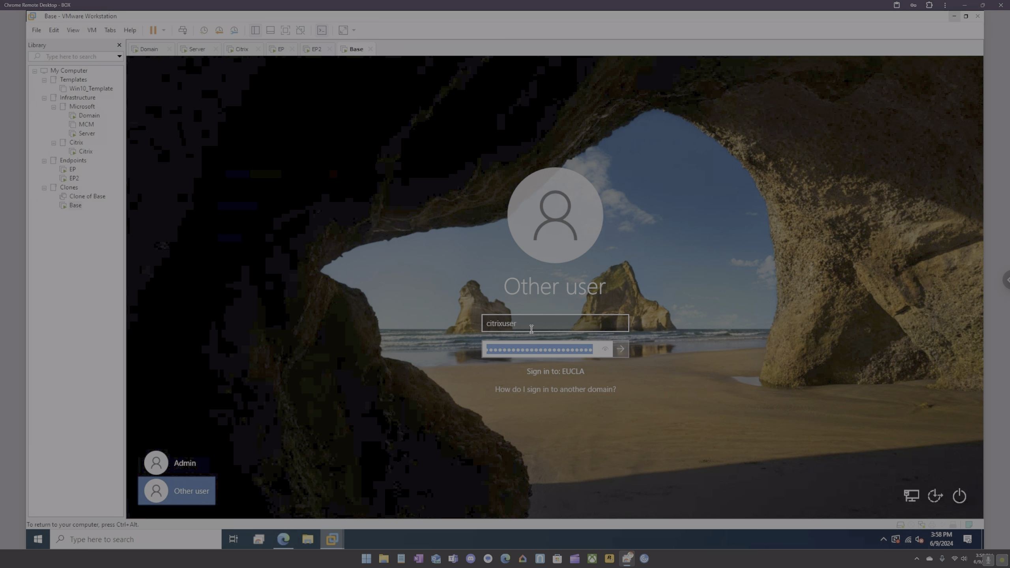
key(BackSpace)
text(*********)
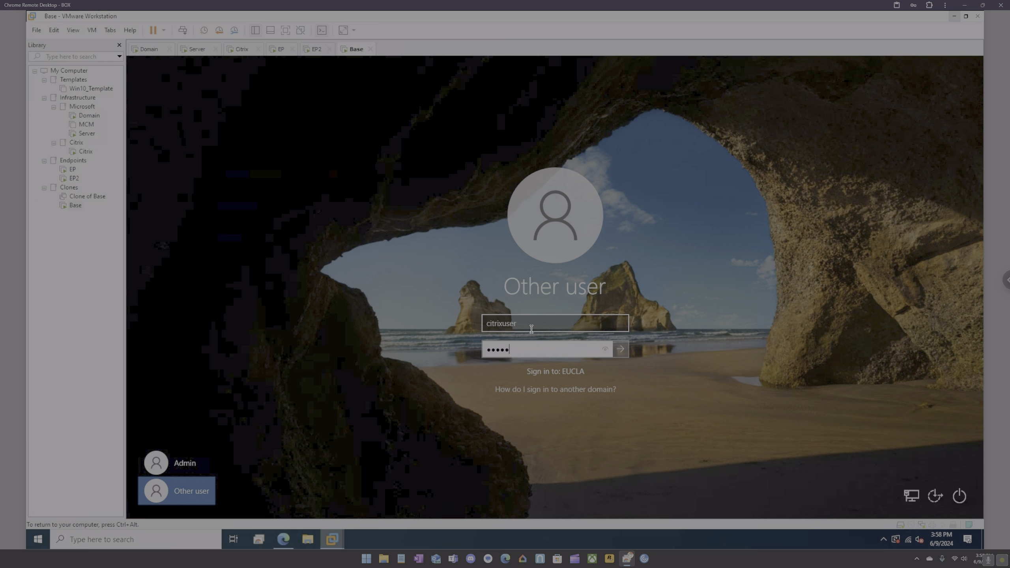
key(Return)
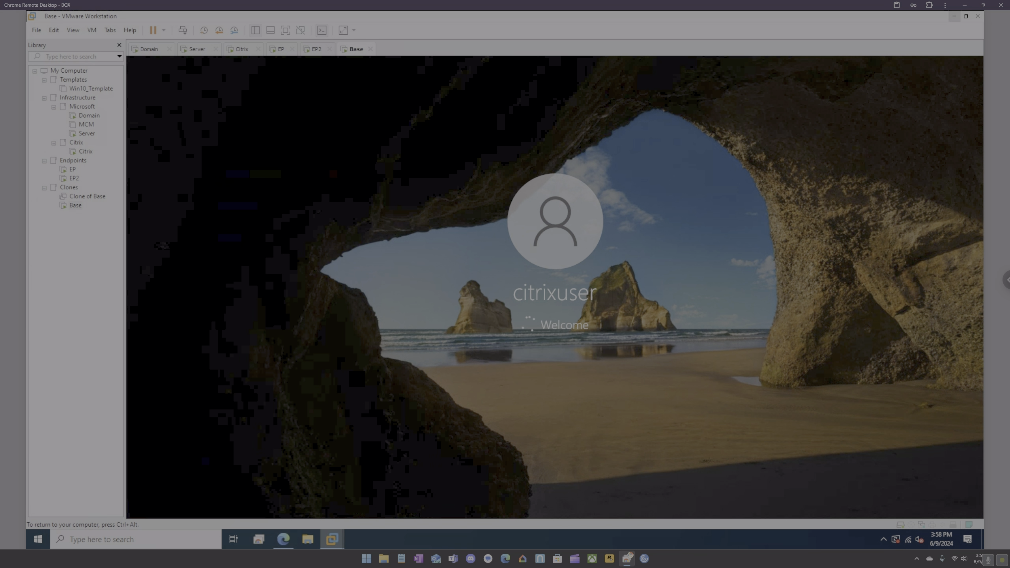
Browse the server's profiles share in File Explorer through Users and the Citrix user's folder to A_OK
click(308, 539)
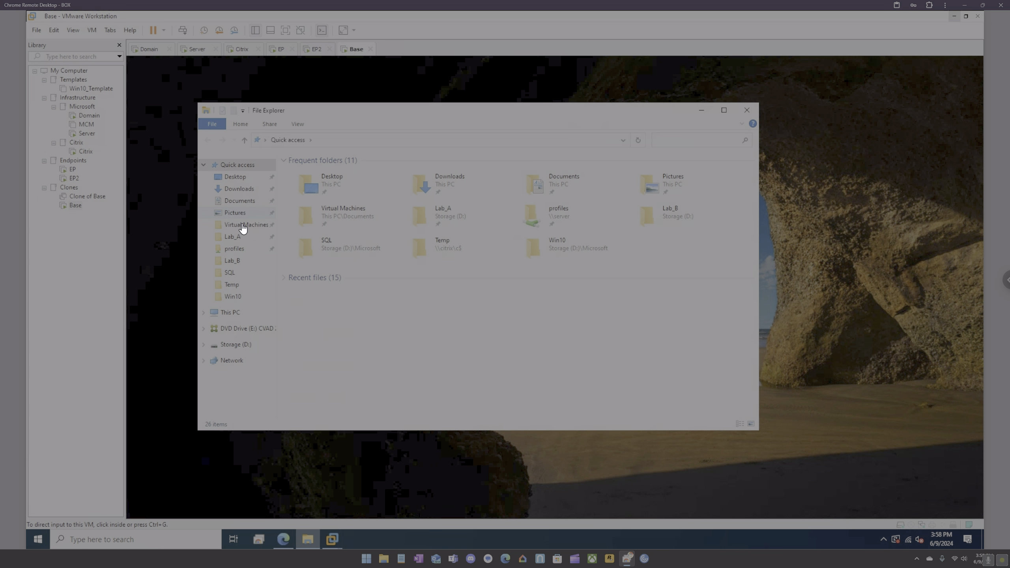
click(243, 250)
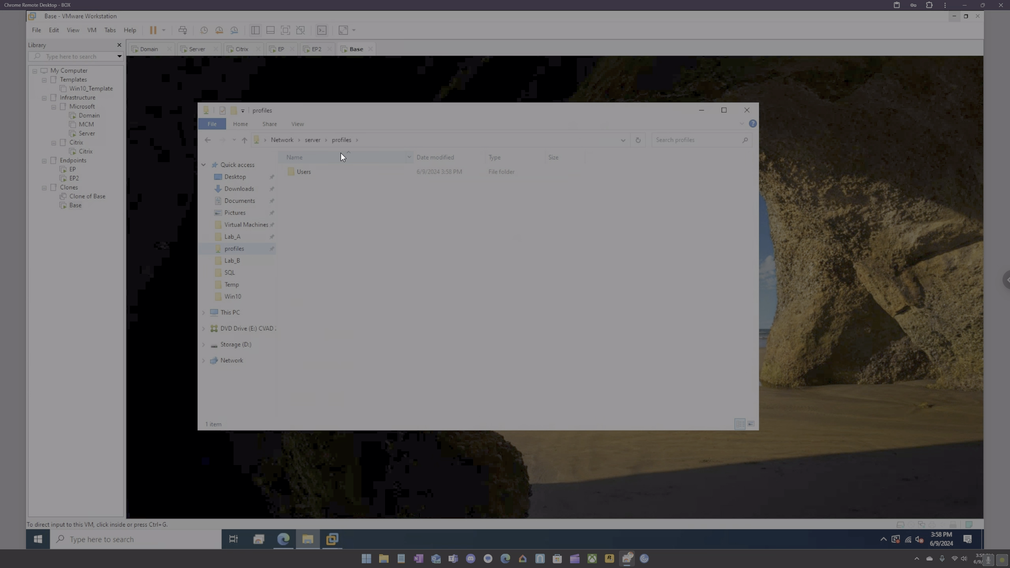
click(312, 174)
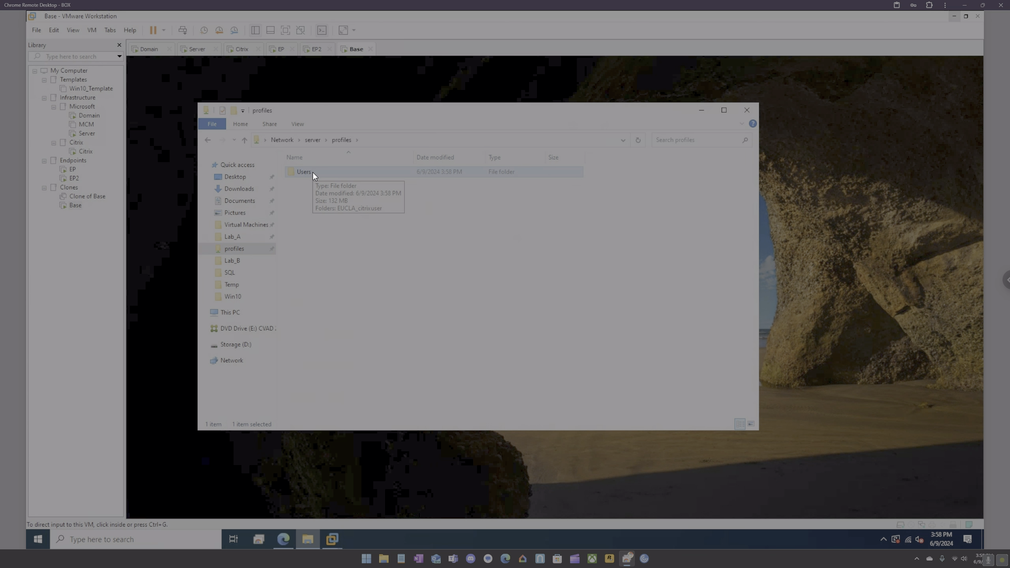
double_click(313, 172)
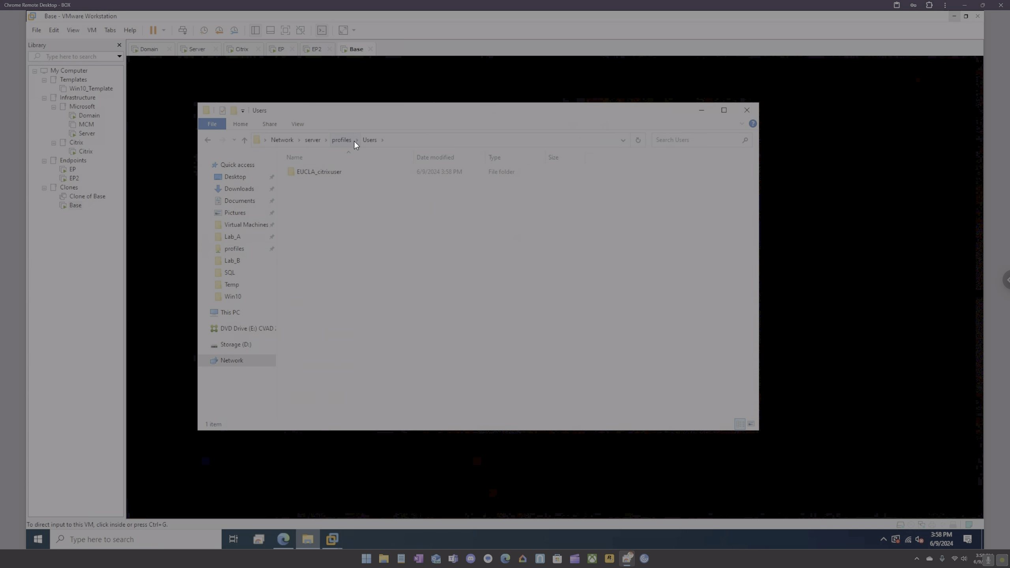
double_click(343, 172)
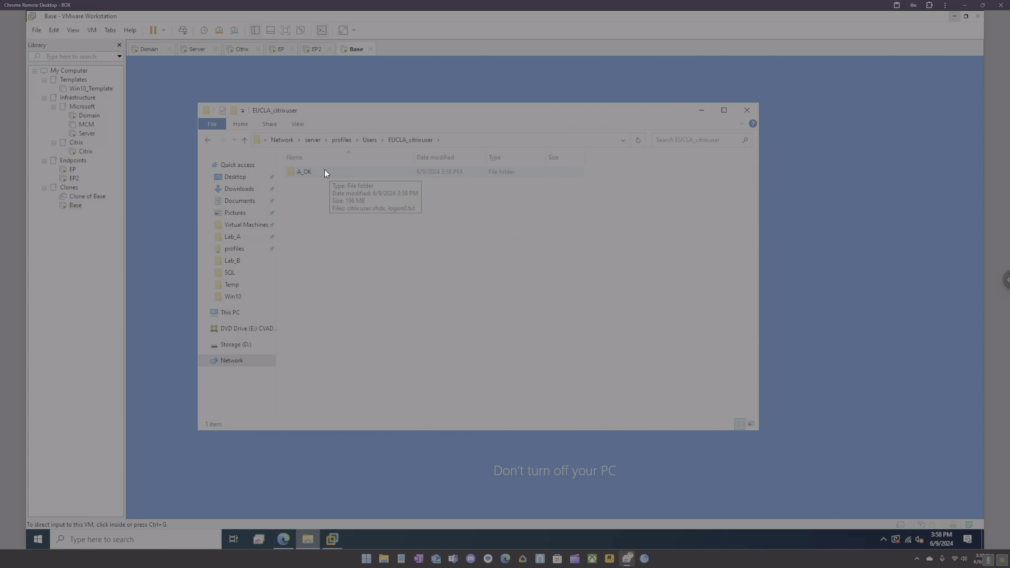
double_click(325, 171)
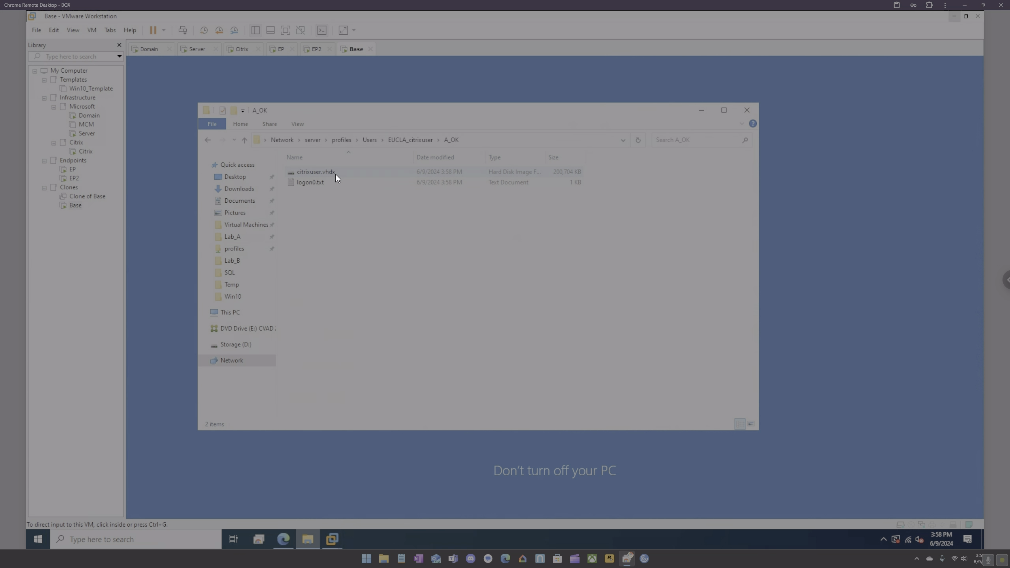
Read logon0.txt in Notepad, close it, and minimize the File Explorer window
click(305, 183)
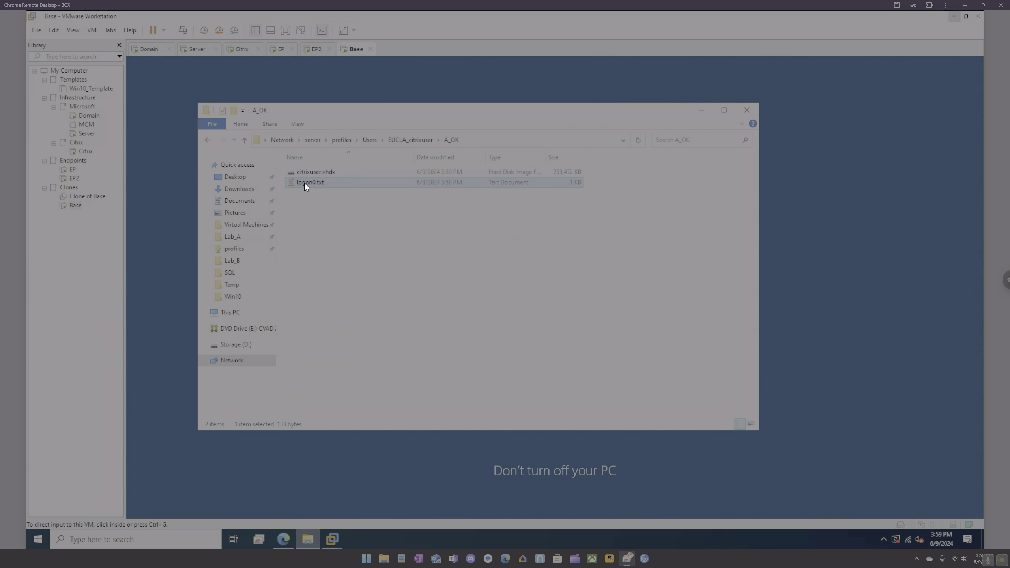
double_click(305, 183)
drag(254, 133, 104, 105)
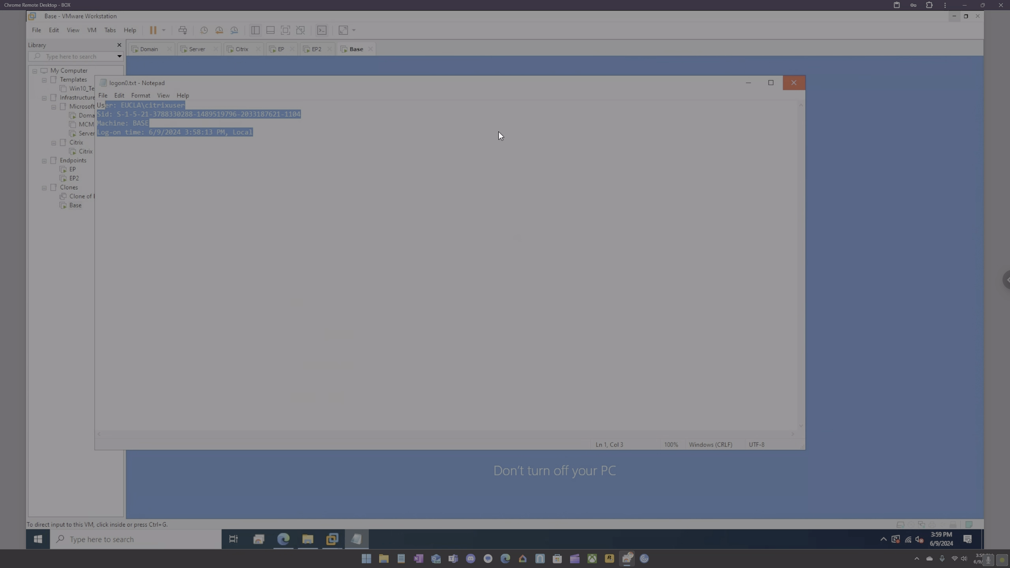
key(alt+F4)
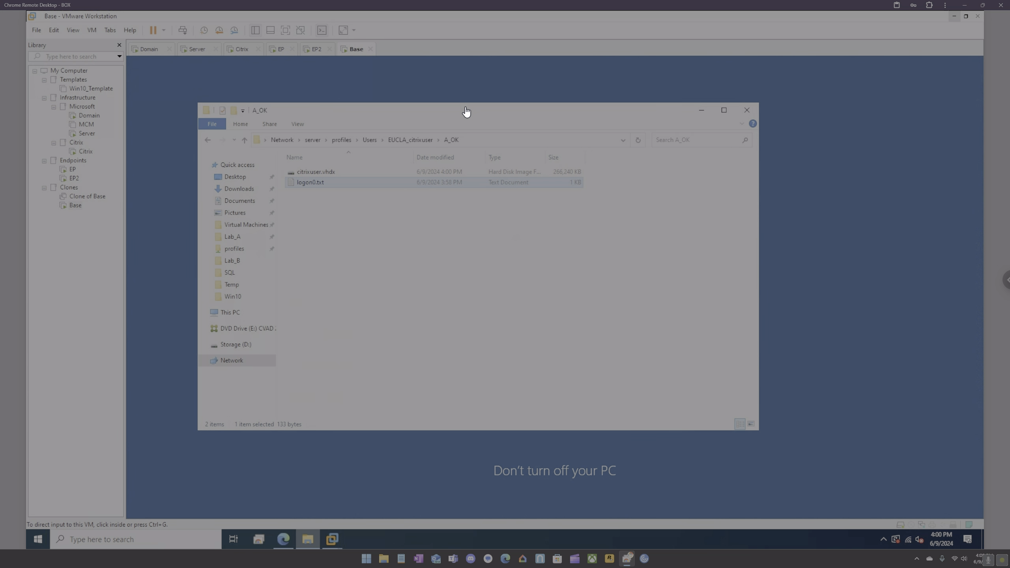
drag(468, 111, 446, 114)
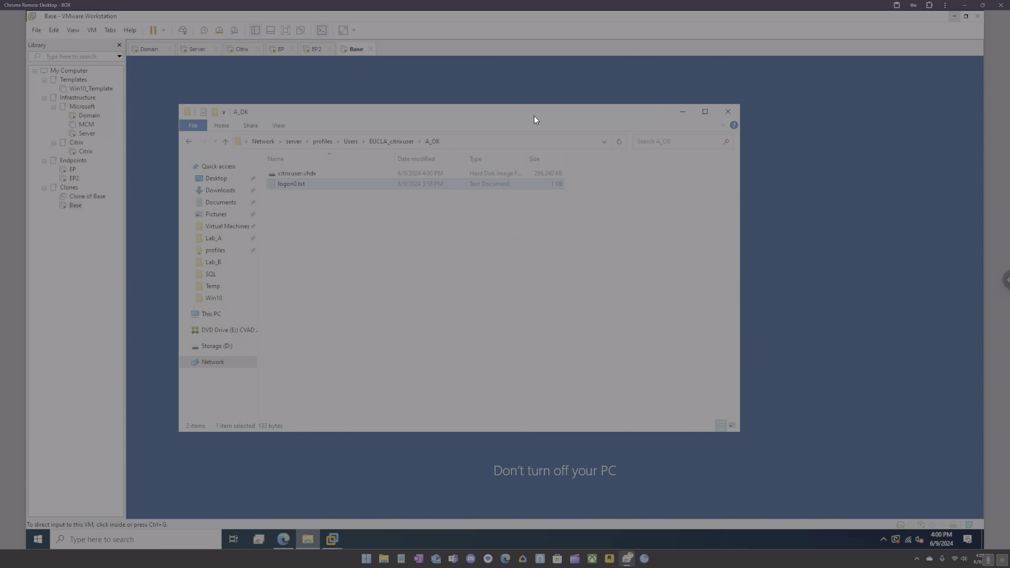
click(682, 113)
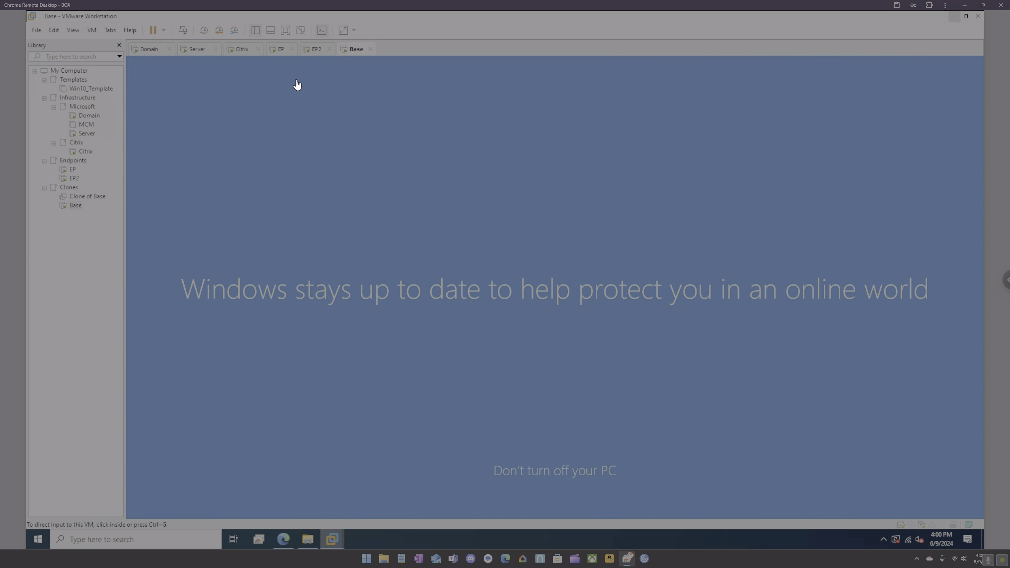
Search for the Services app on the EP2 virtual machine and return to the Base machine
click(317, 49)
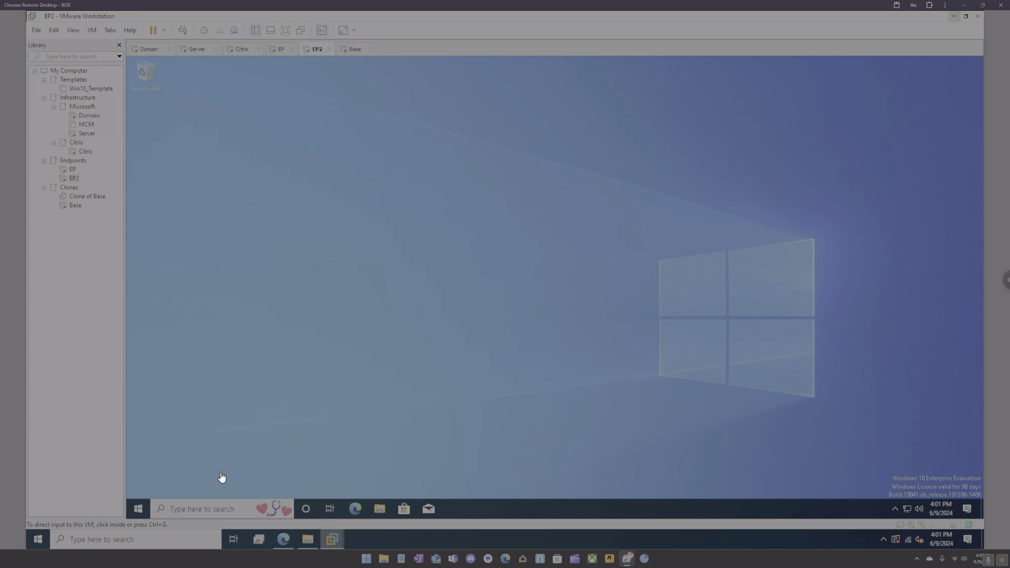
click(224, 504)
click(202, 512)
text(ser)
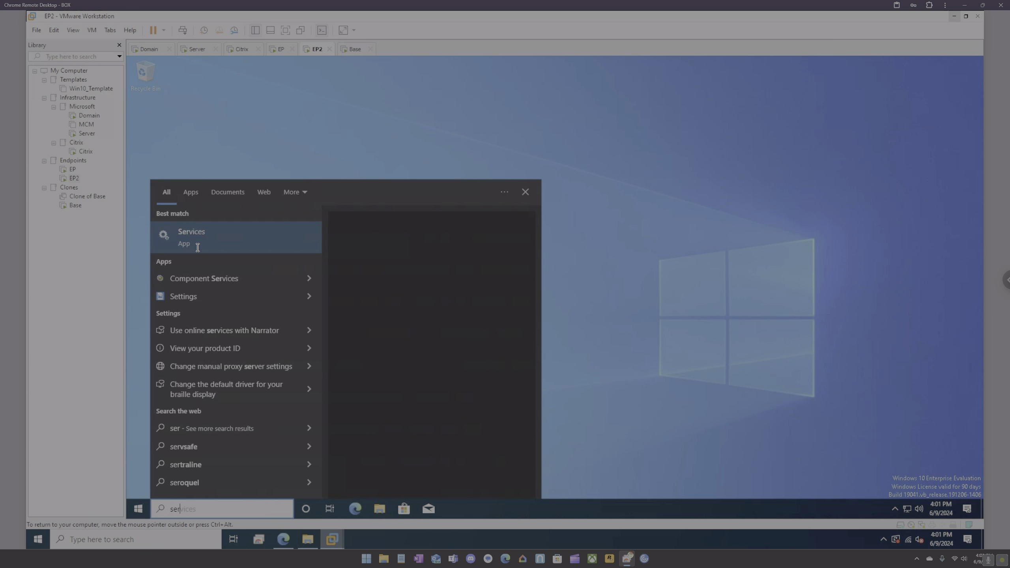
click(195, 241)
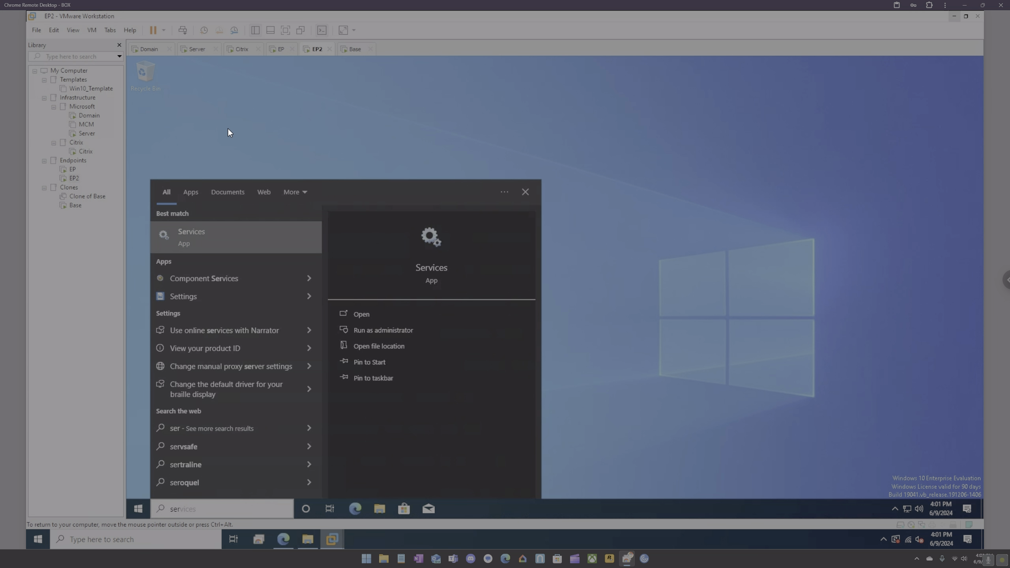
click(356, 50)
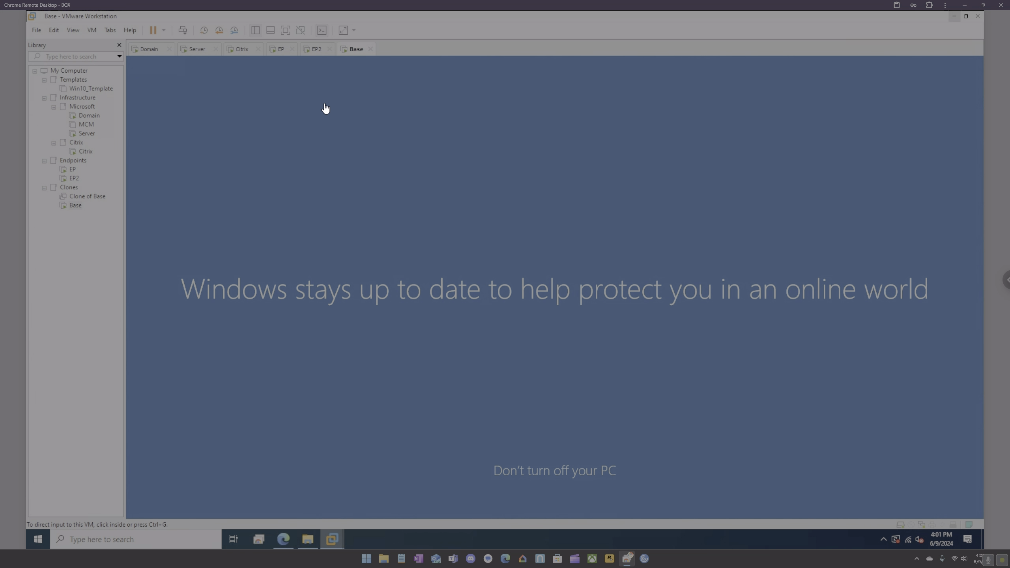
Open Computer Management on the EP virtual machine and show its Services list
click(277, 52)
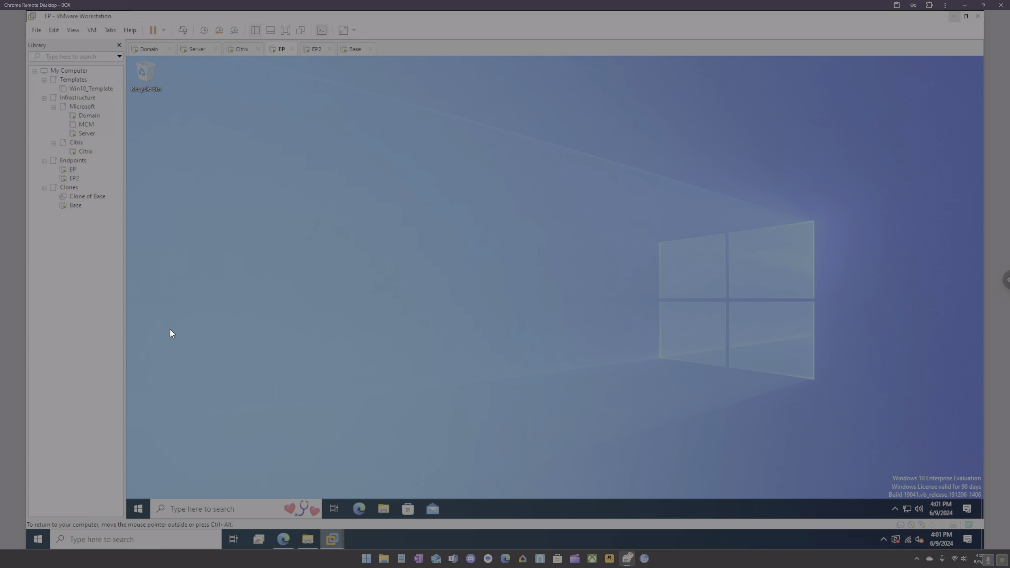
key(super+x)
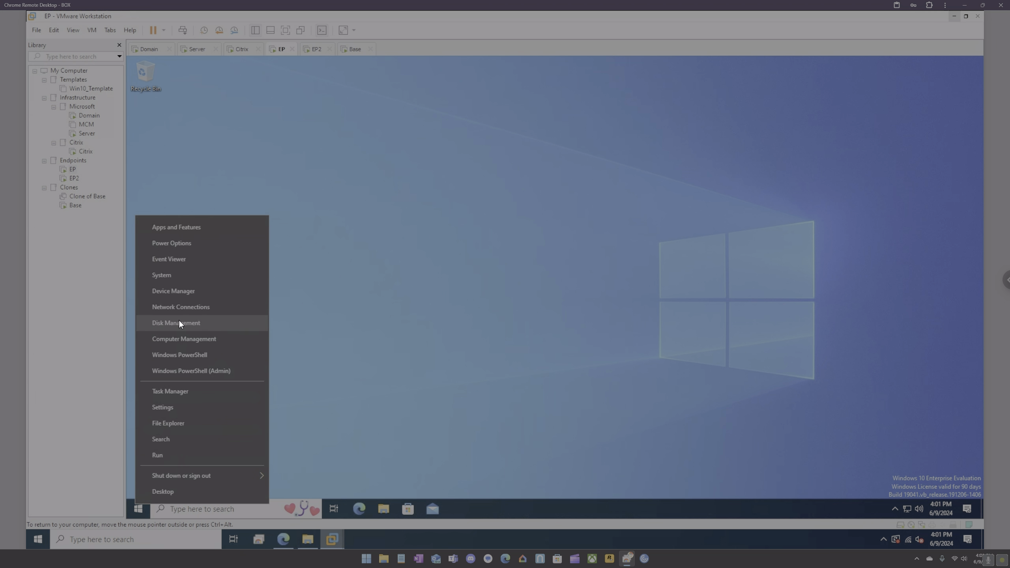
click(184, 339)
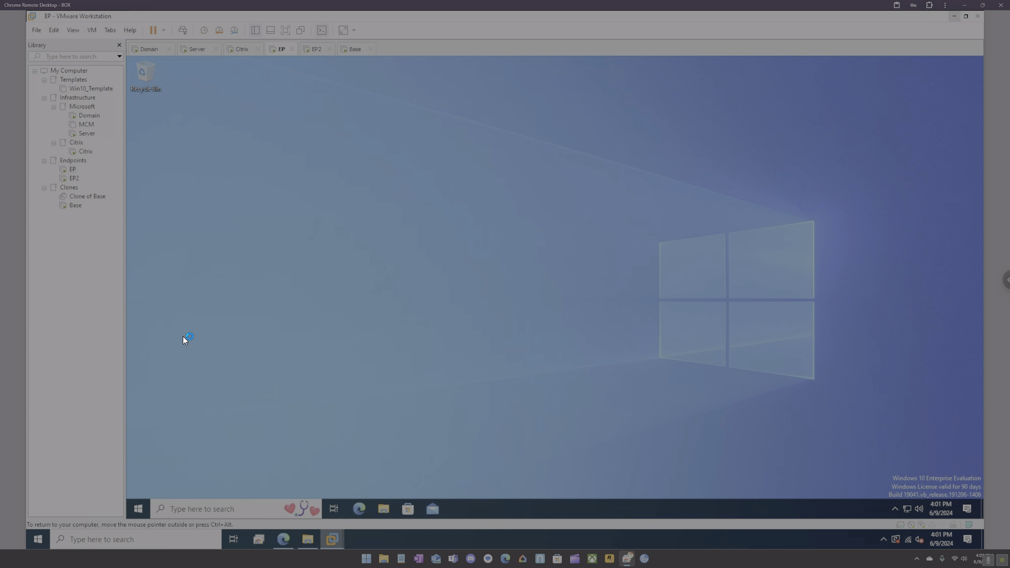
double_click(188, 201)
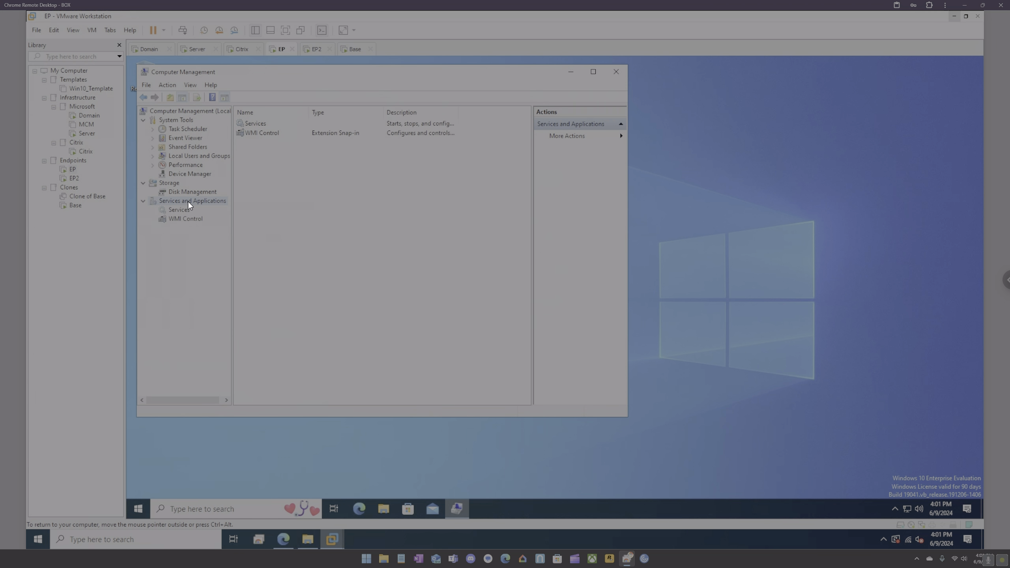
click(174, 210)
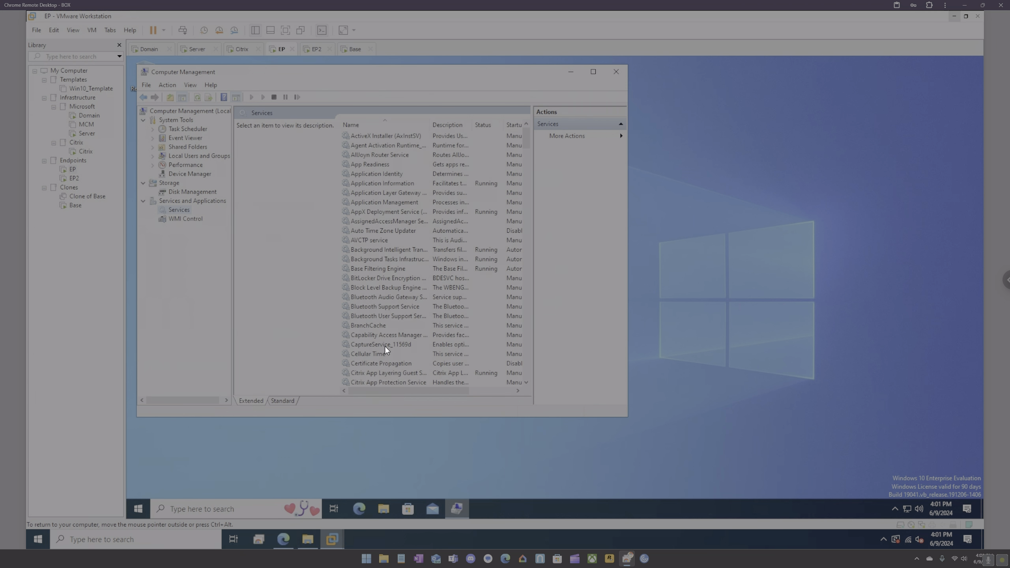
Open the properties of the Citrix App Layering Guest Service and choose Disabled as its startup type
click(393, 372)
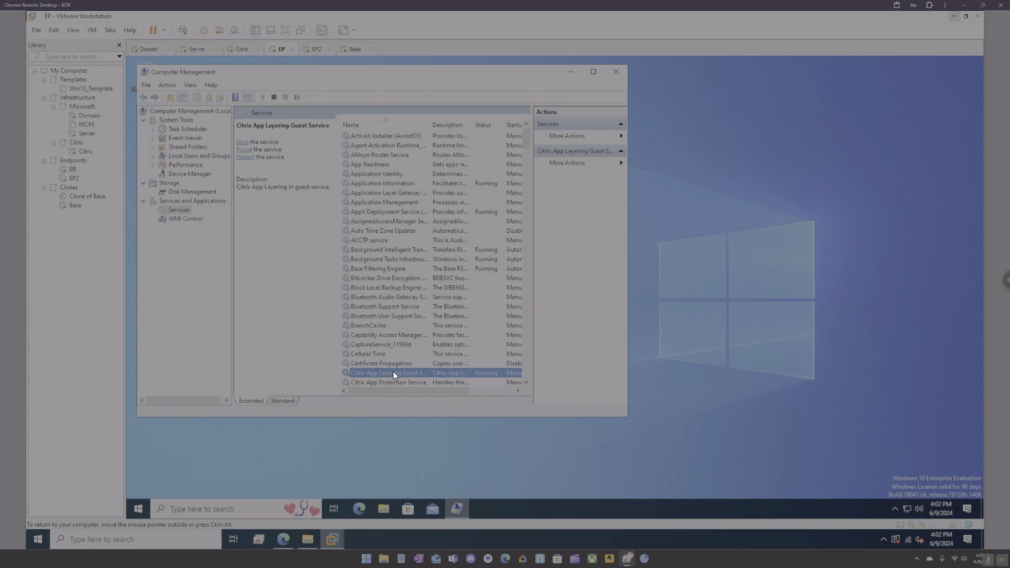
right_click(393, 372)
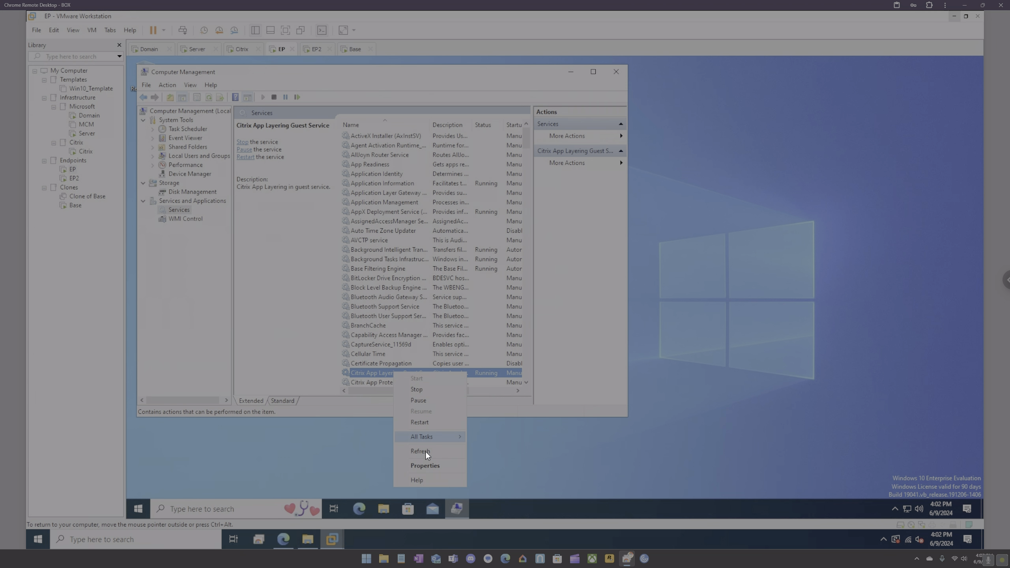
click(429, 466)
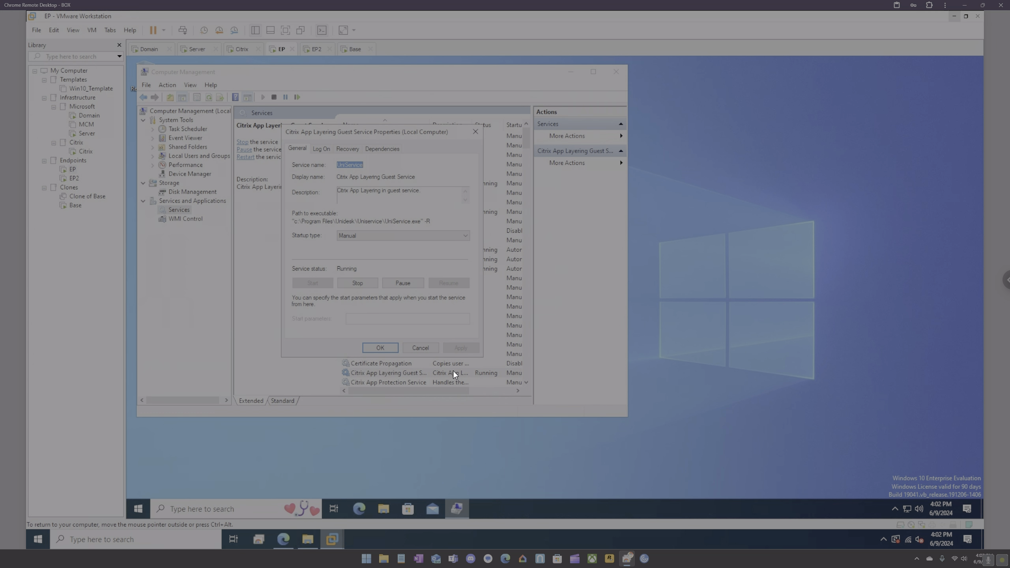
click(376, 236)
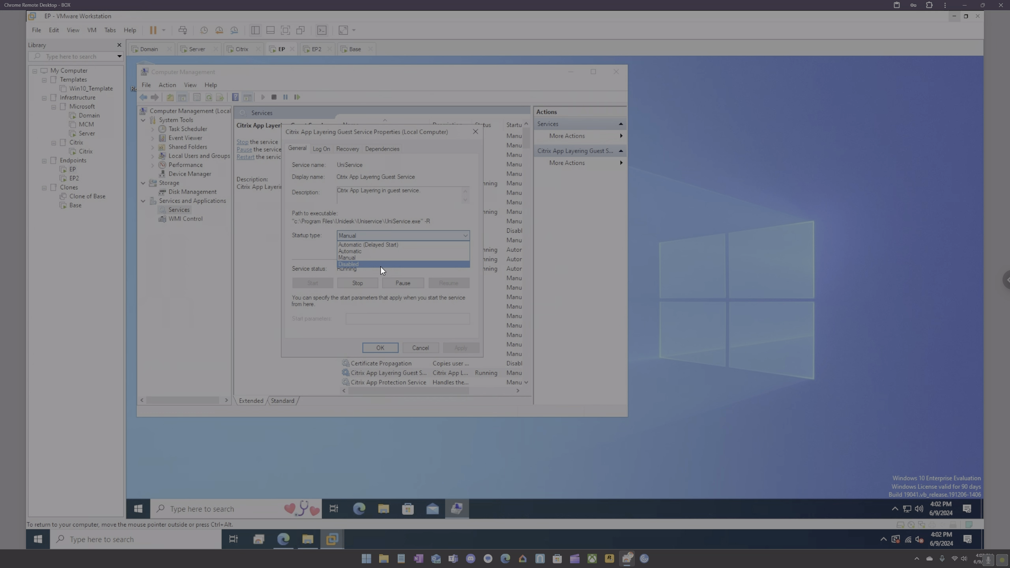
click(379, 263)
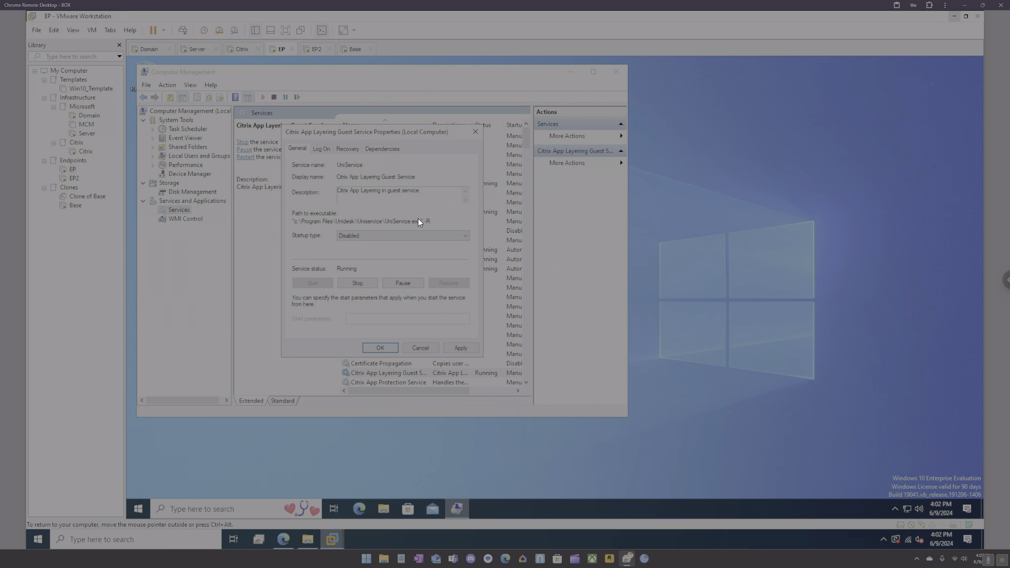
Highlight the executable path in the Citrix App Layering Guest Service properties for review
drag(434, 222, 295, 223)
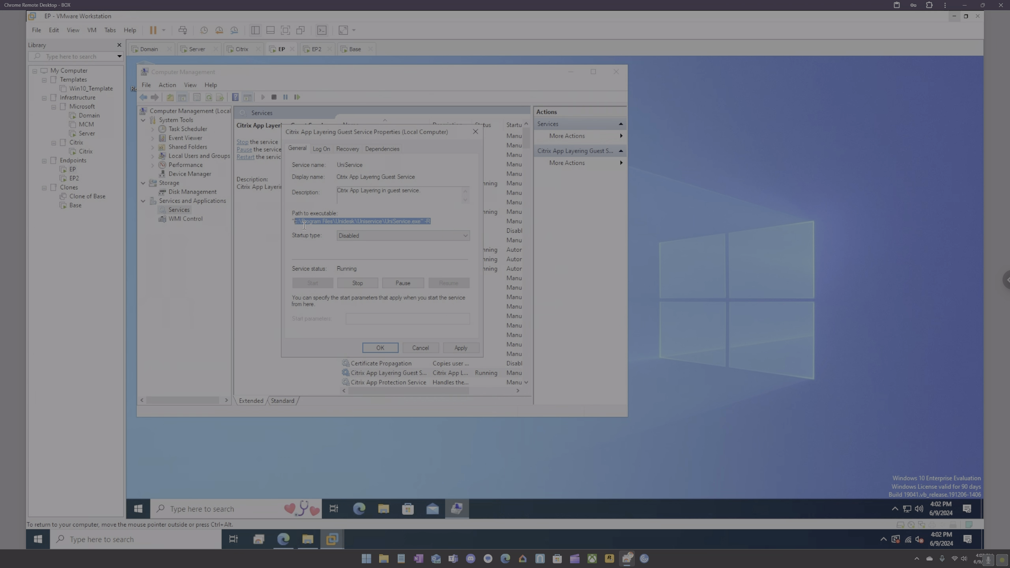
click(434, 221)
drag(434, 221, 294, 221)
Return to the Base virtual machine, check the layer disk in the A_OK folder in File Explorer, and close the folder window
click(352, 52)
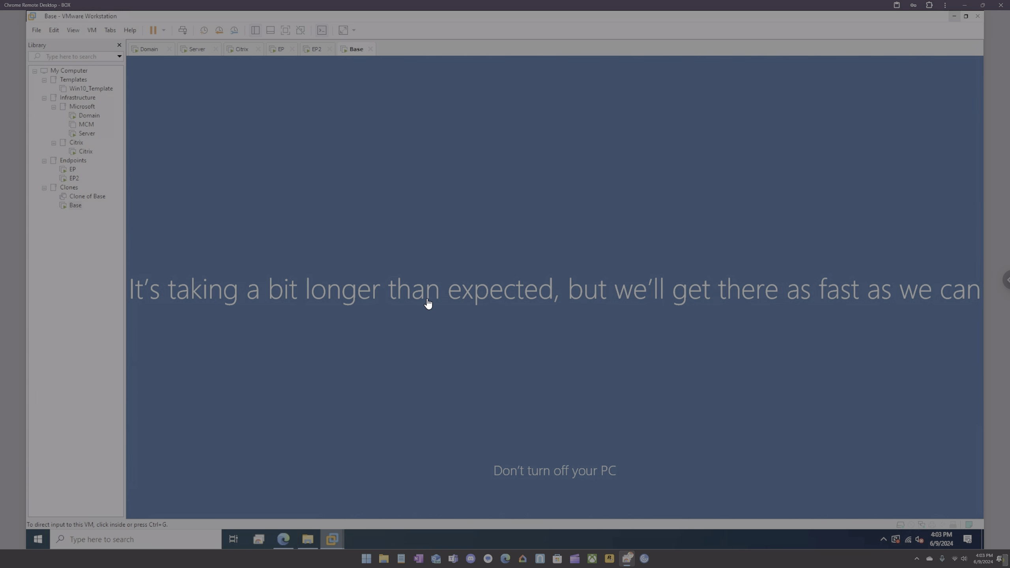
click(313, 533)
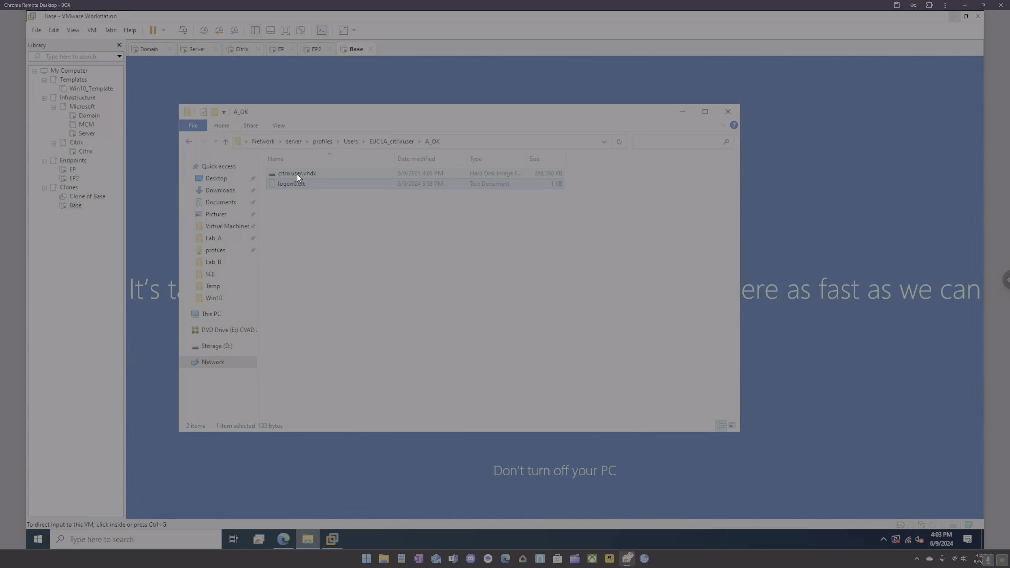
click(733, 112)
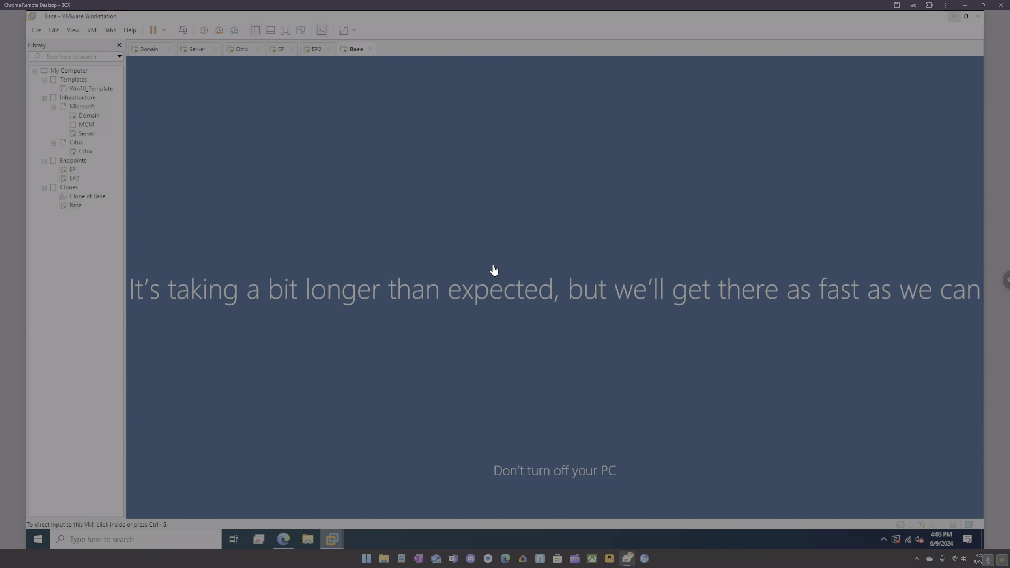
Browse the CVAD 2402 DVD drive in File Explorer, checking x64's Workspace Environment Management folder and then opening Virtual Desktop Components
click(307, 539)
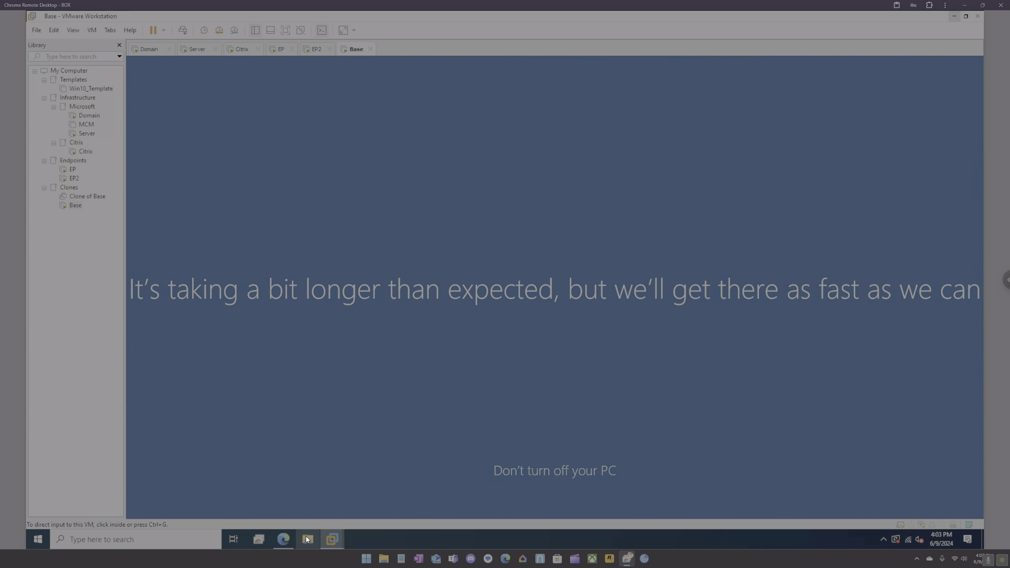
click(223, 332)
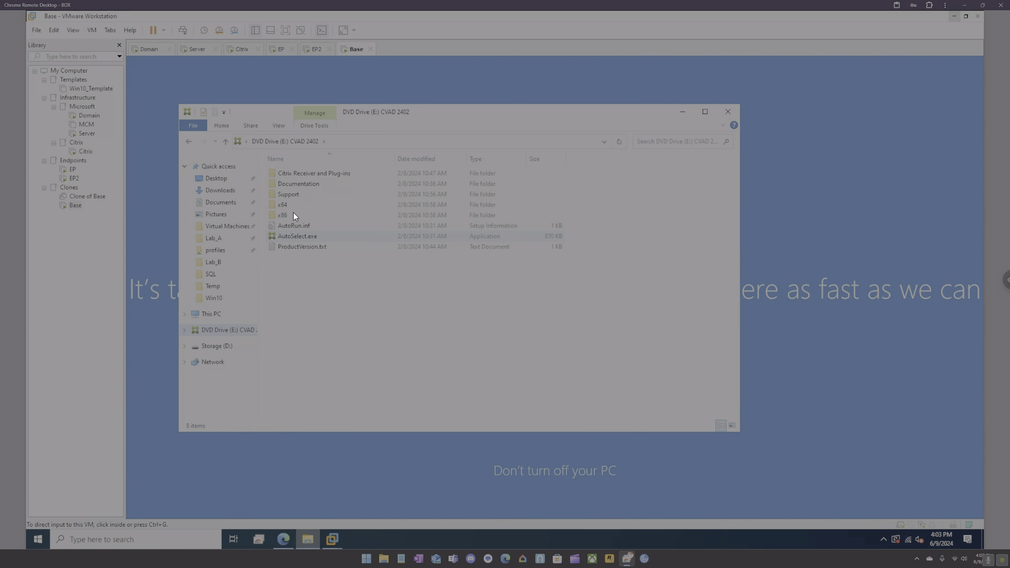
double_click(283, 204)
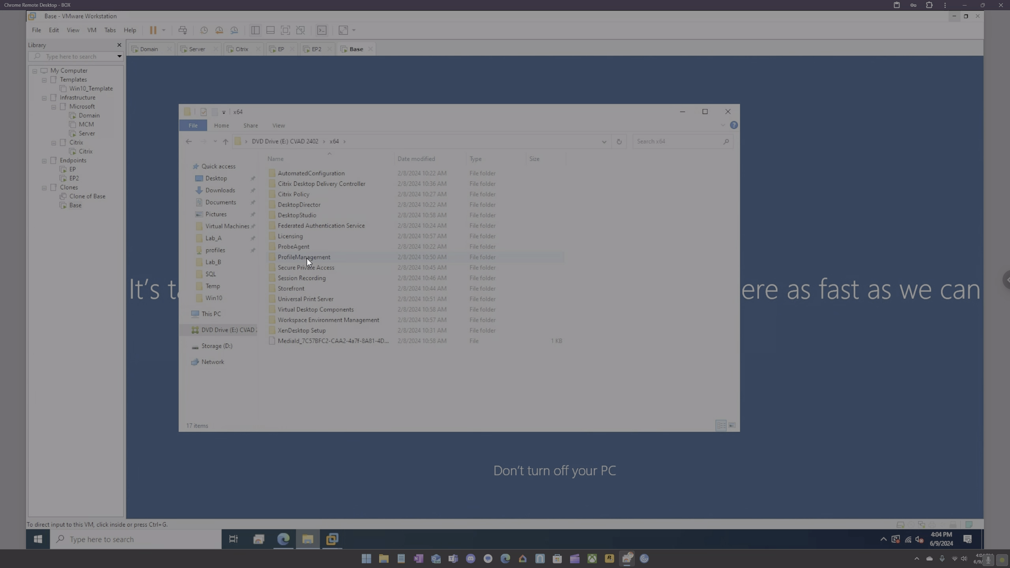
double_click(321, 321)
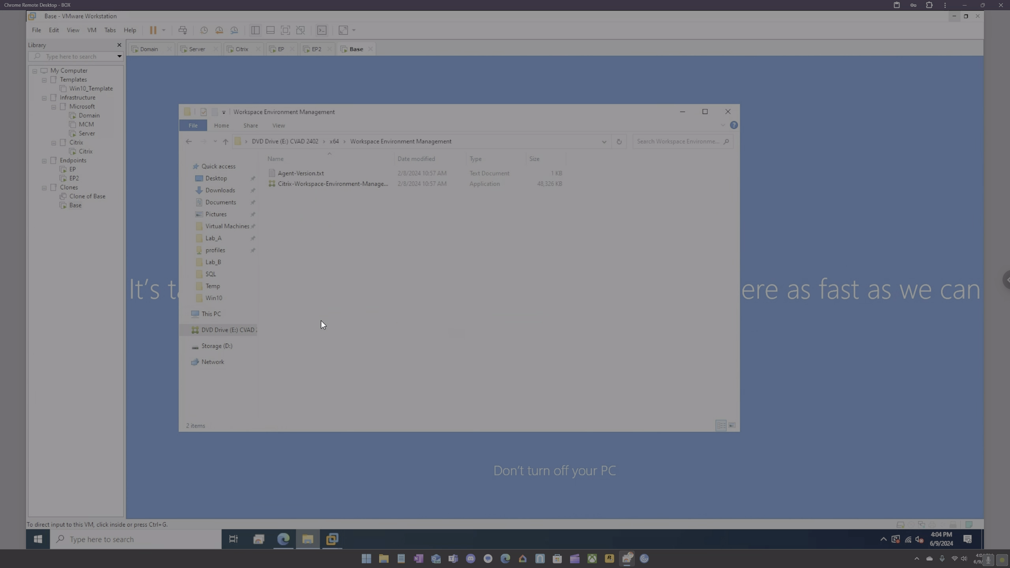
click(335, 142)
double_click(301, 312)
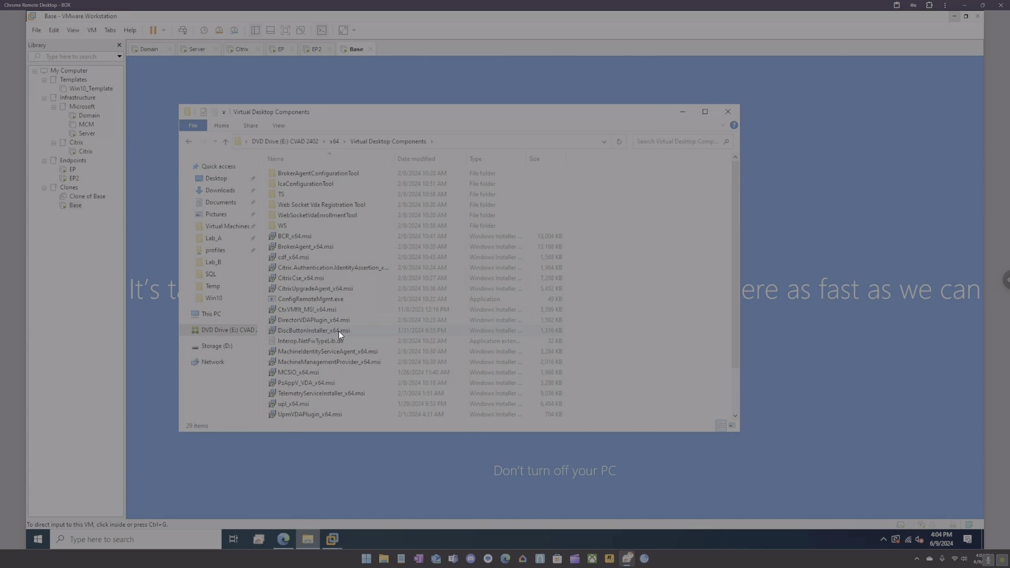
View the file properties of upl_x64.msi, then close them and the File Explorer window
scroll(346, 359, down, 1)
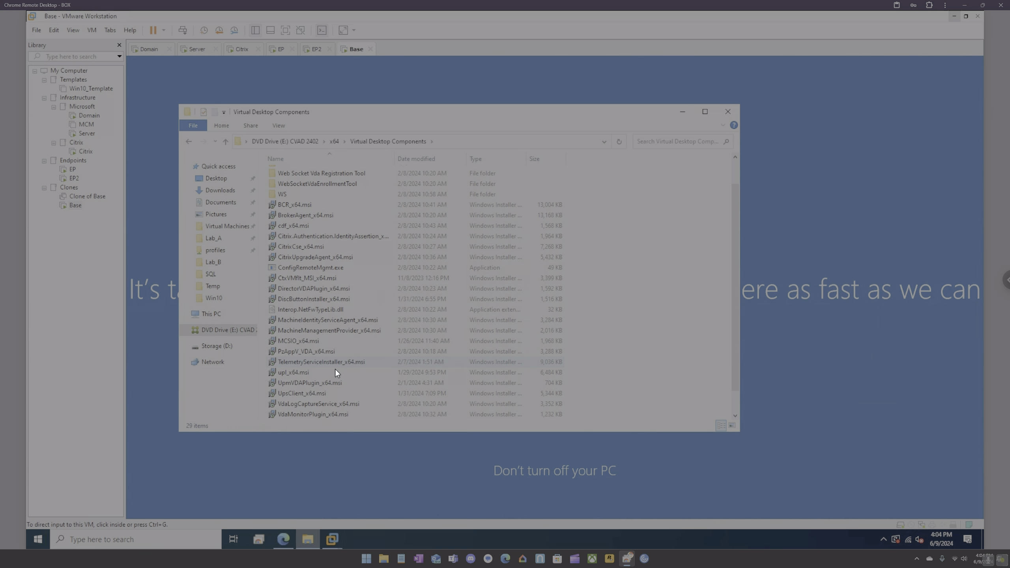
right_click(280, 372)
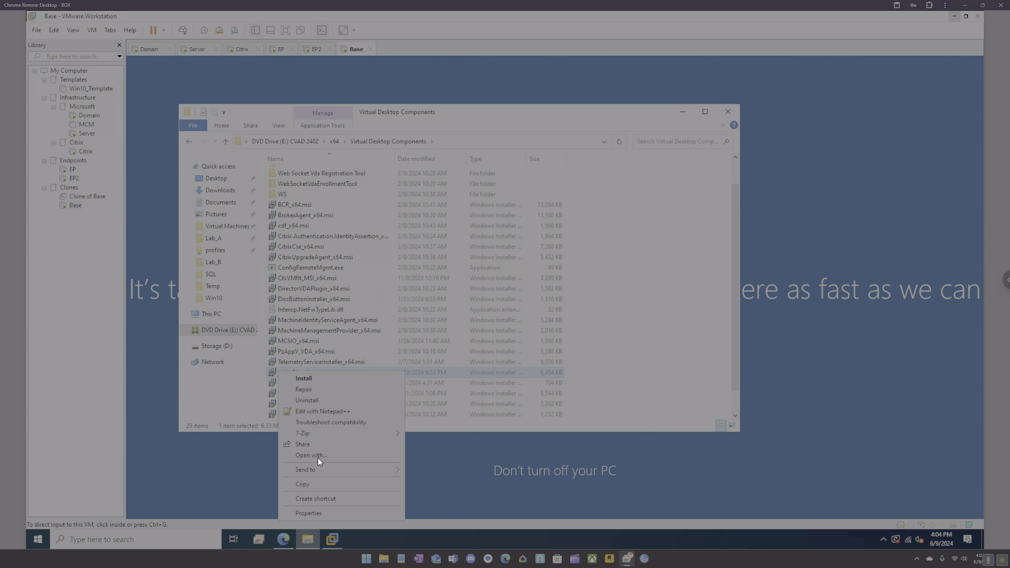
click(327, 513)
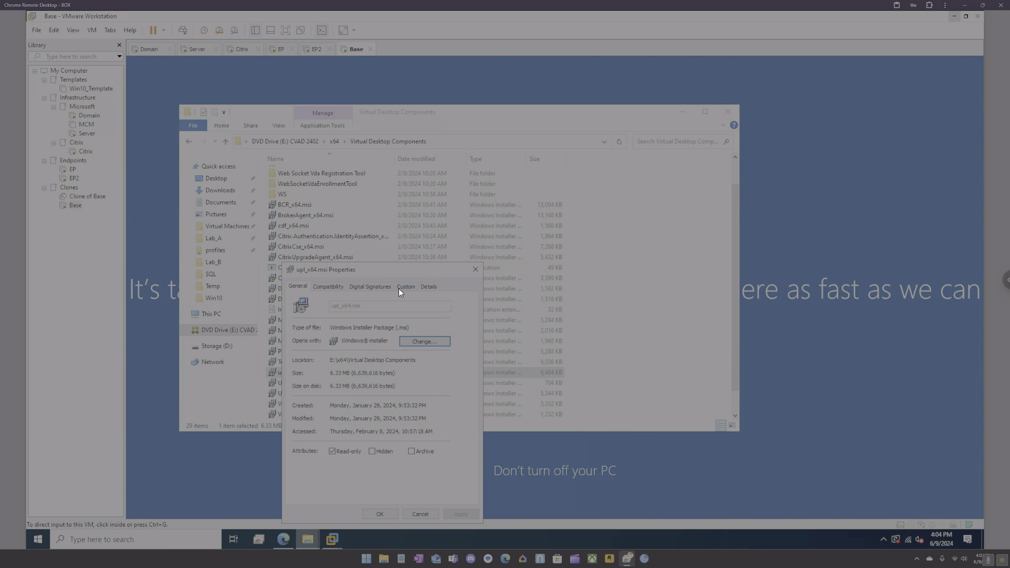
click(475, 269)
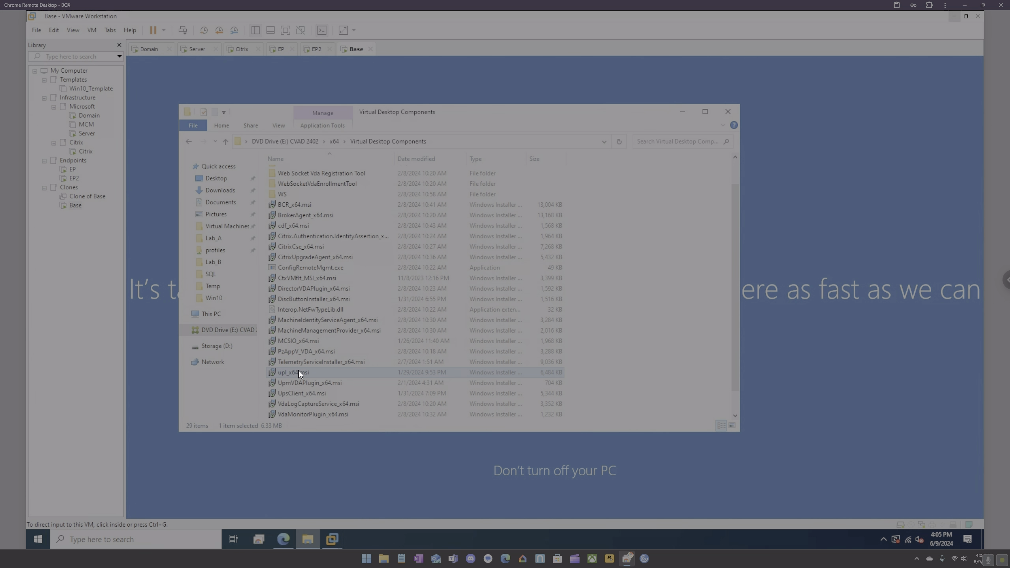
click(730, 112)
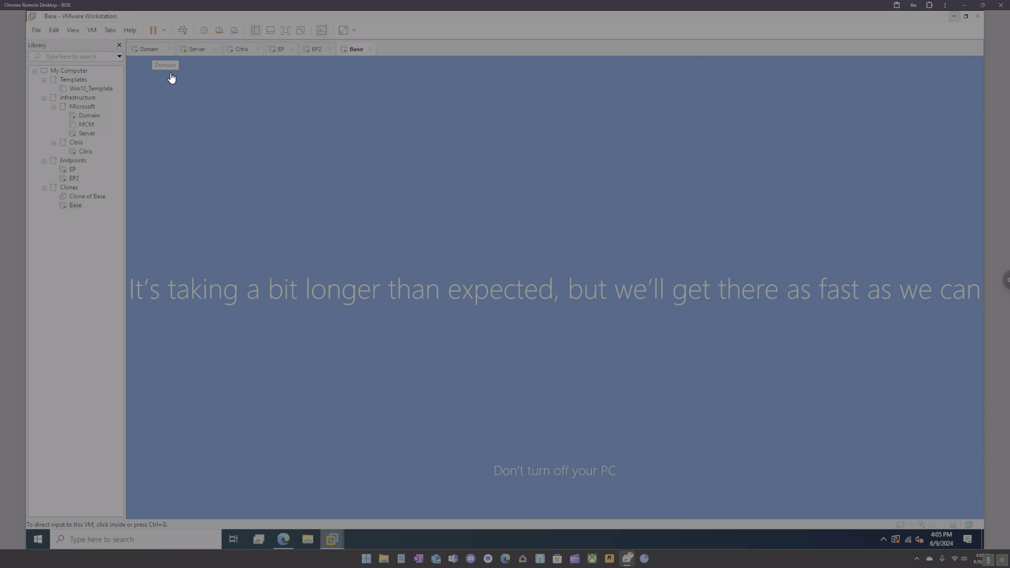
Switch to the Server virtual machine and unlock it with the administrator account's password
click(196, 50)
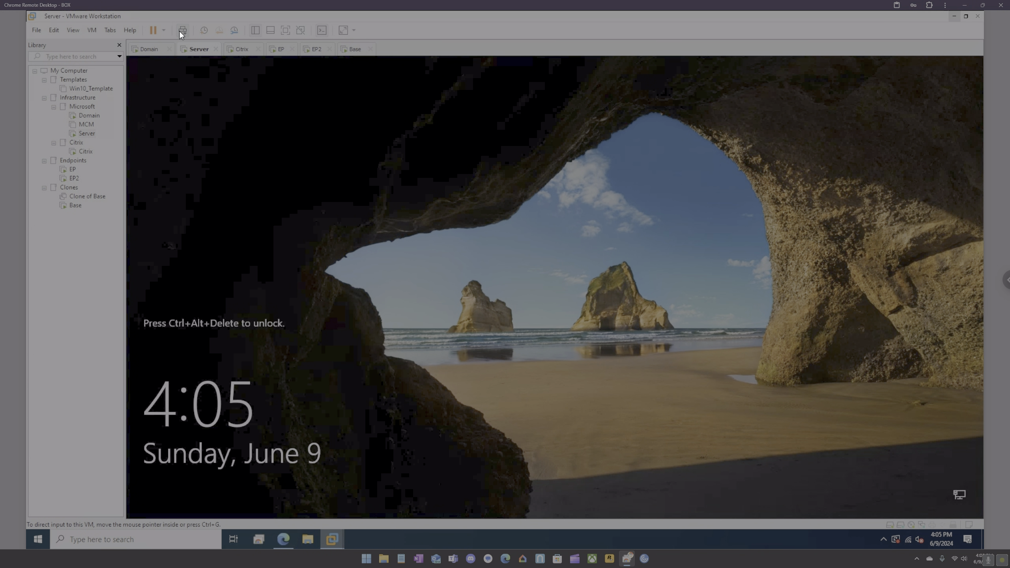
click(180, 32)
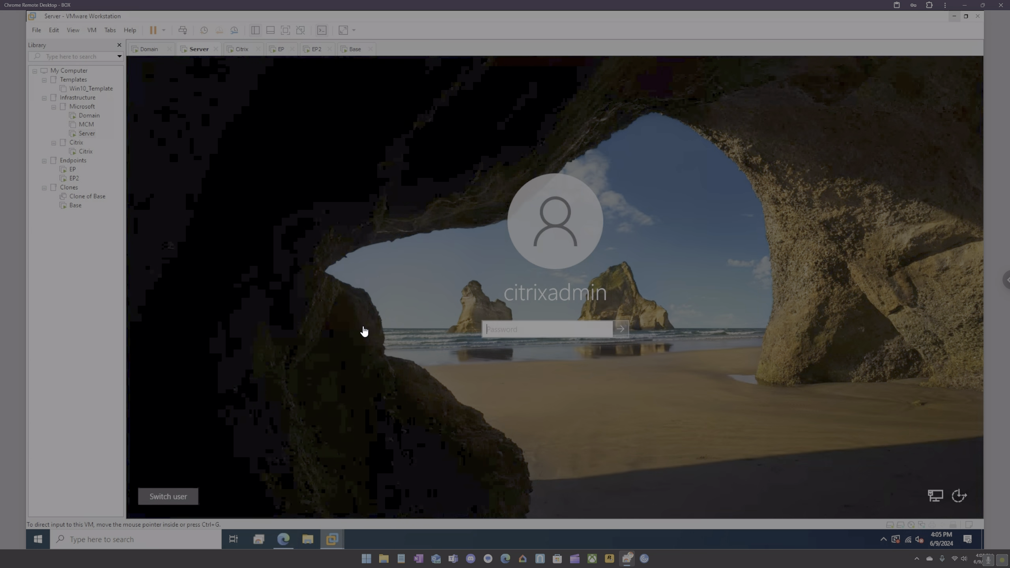
text(•••••••••)
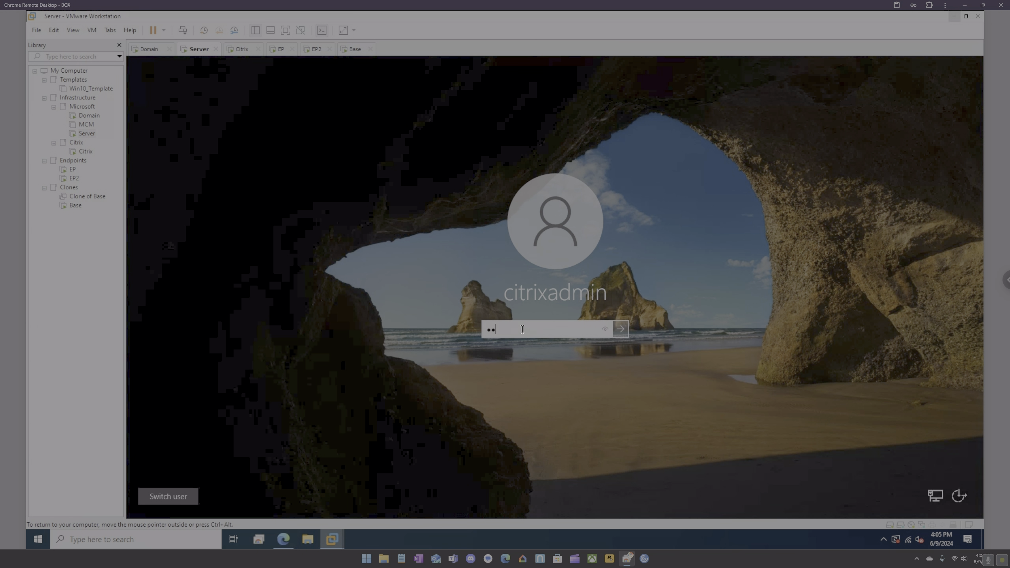
key(Return)
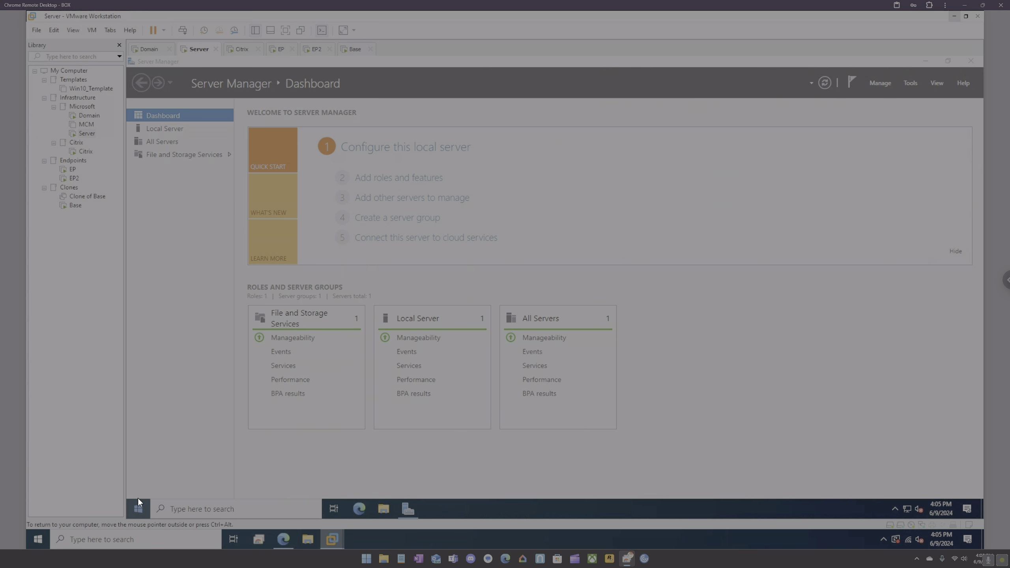
Open Computer Management on the server and connect it to the remote computer "base"
right_click(137, 503)
click(171, 344)
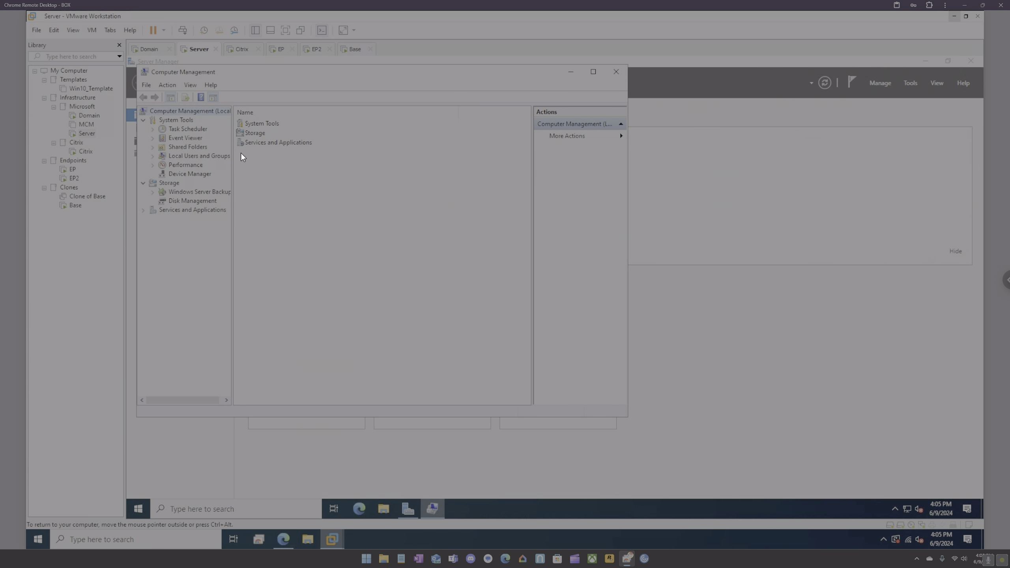
right_click(208, 111)
click(225, 115)
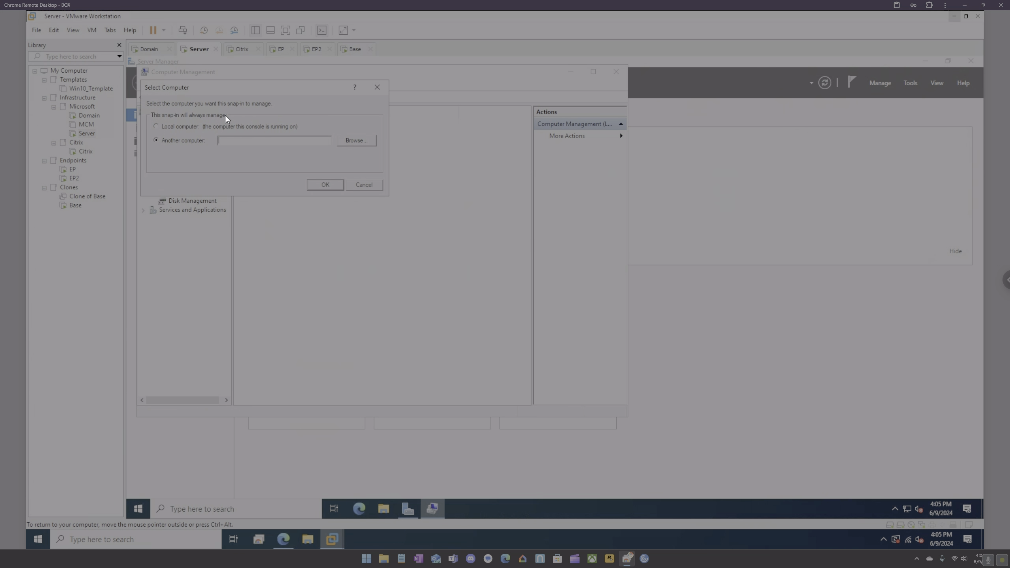
text(base)
key(Return)
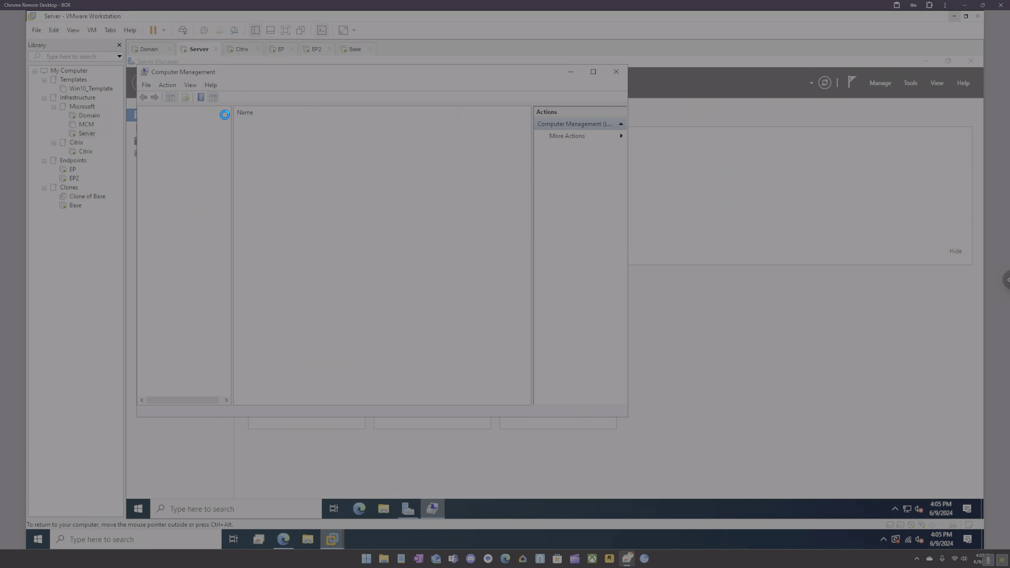
Show Disk Management for the Base computer and select the UserLayerVolume volume for inspection
double_click(162, 131)
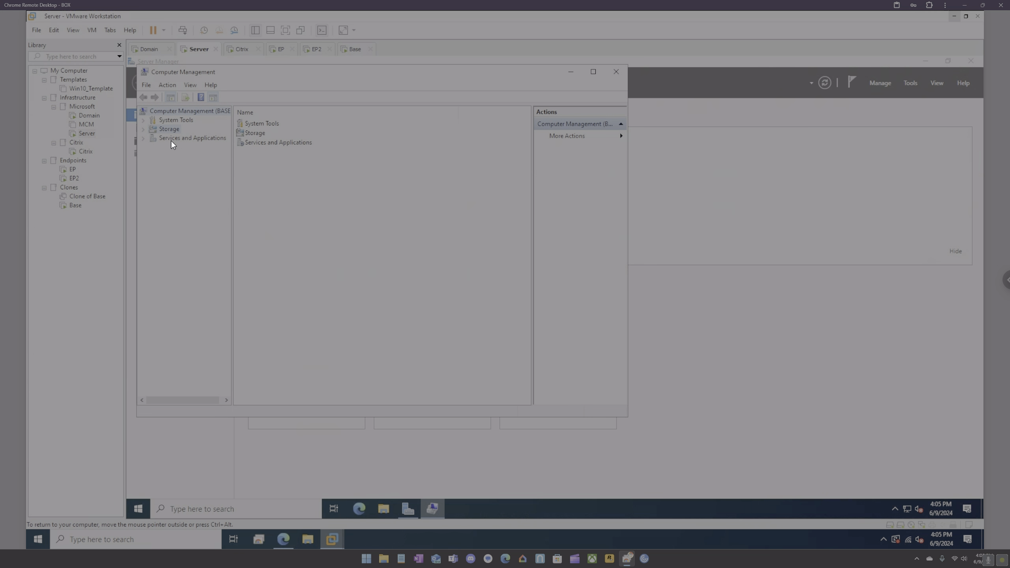
click(217, 149)
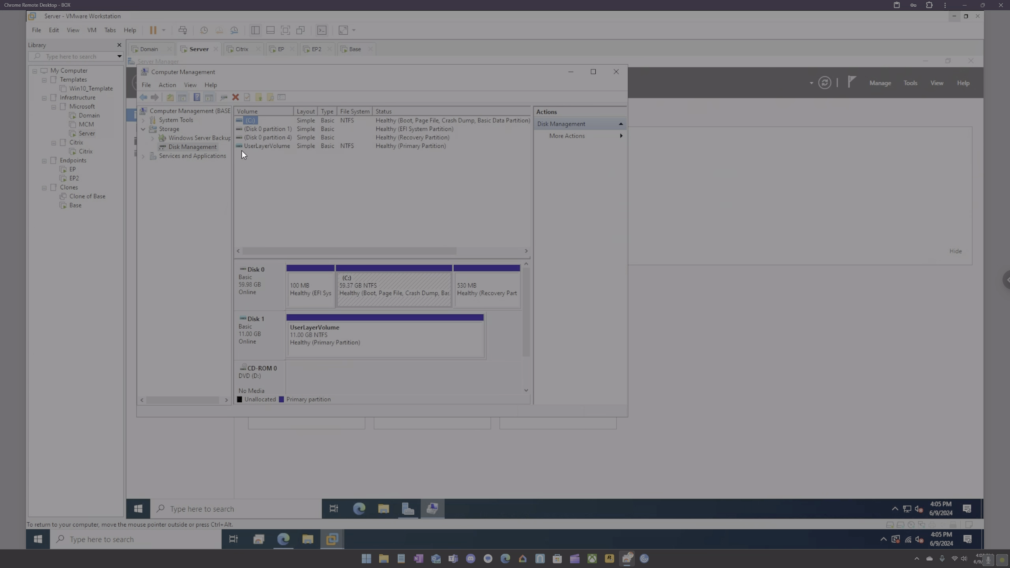
click(254, 145)
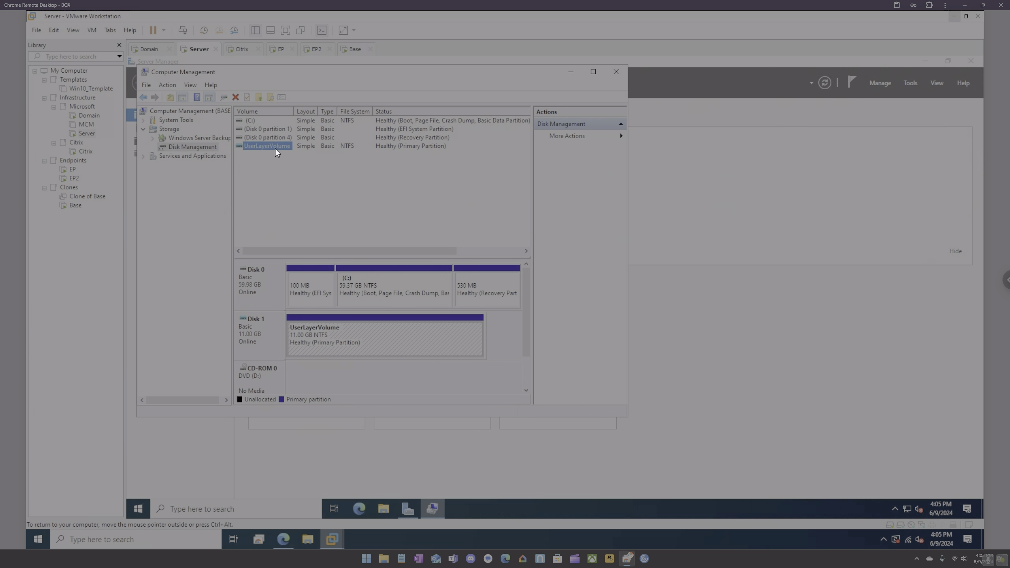